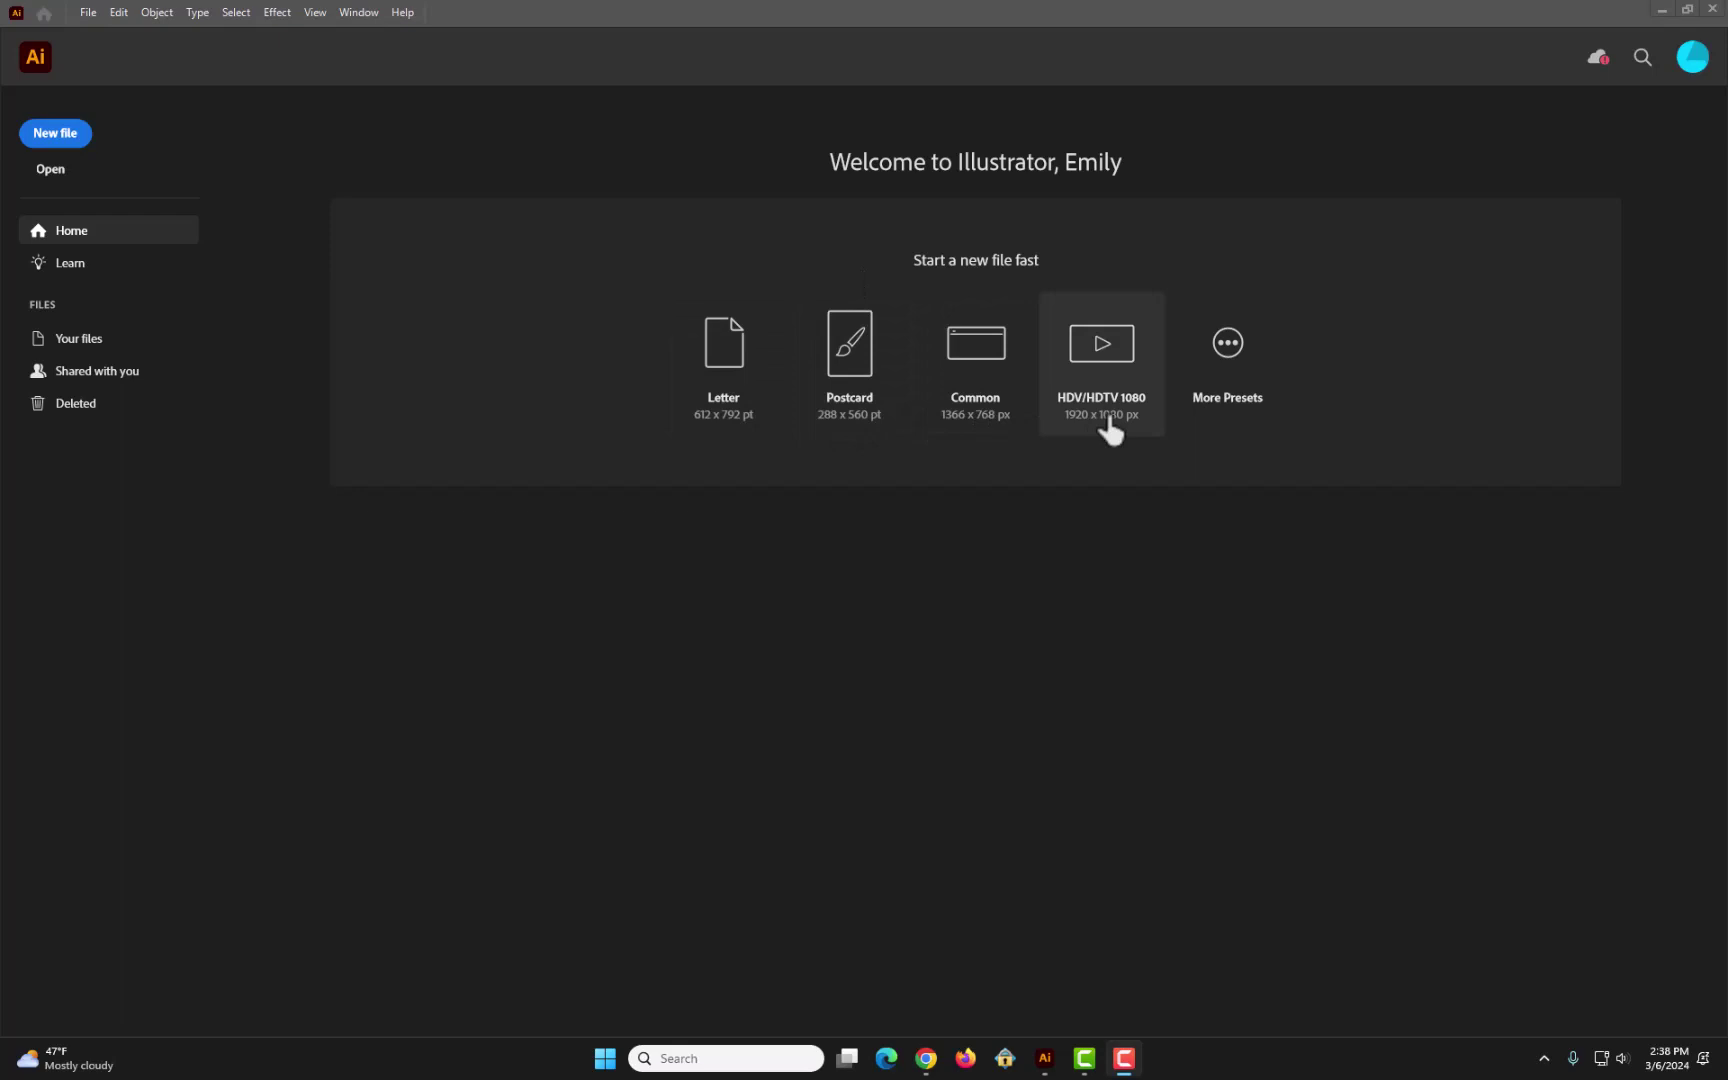
# Start a new document from the 1920×1080 Web-Large preset and name it 'Illustrator 1'.
pyautogui.click(1224, 390)
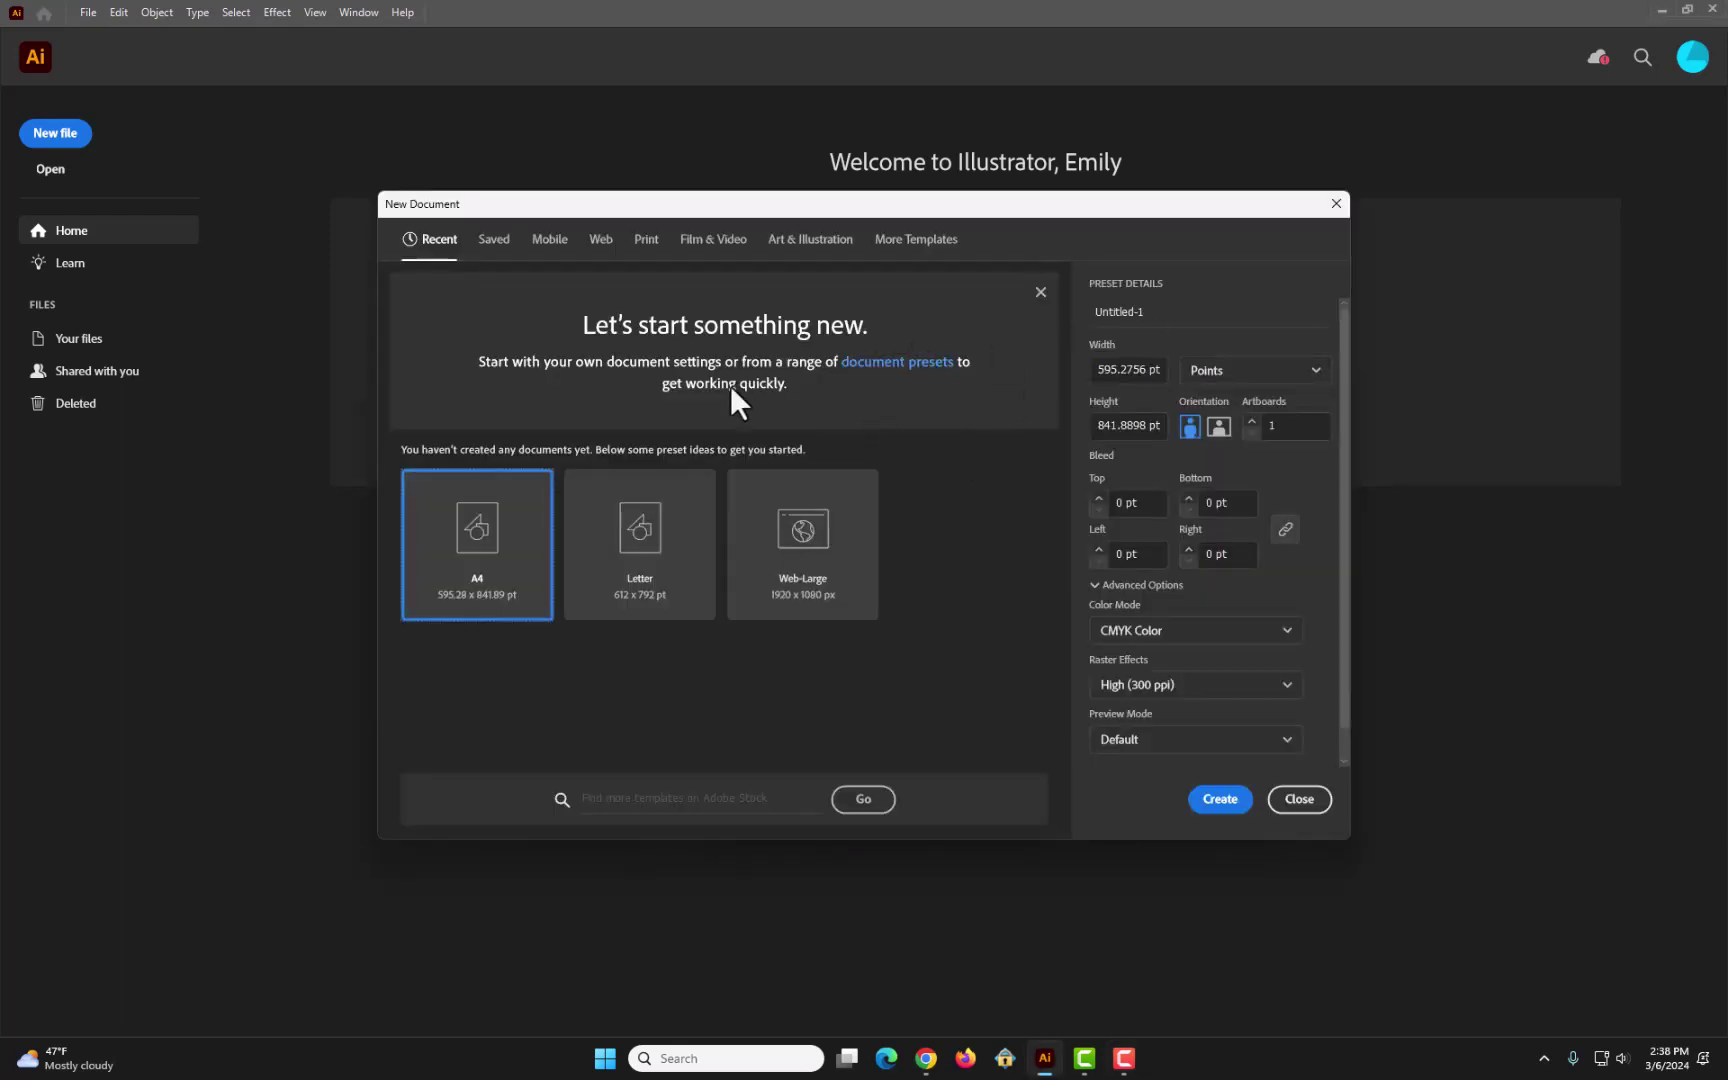
pyautogui.click(835, 600)
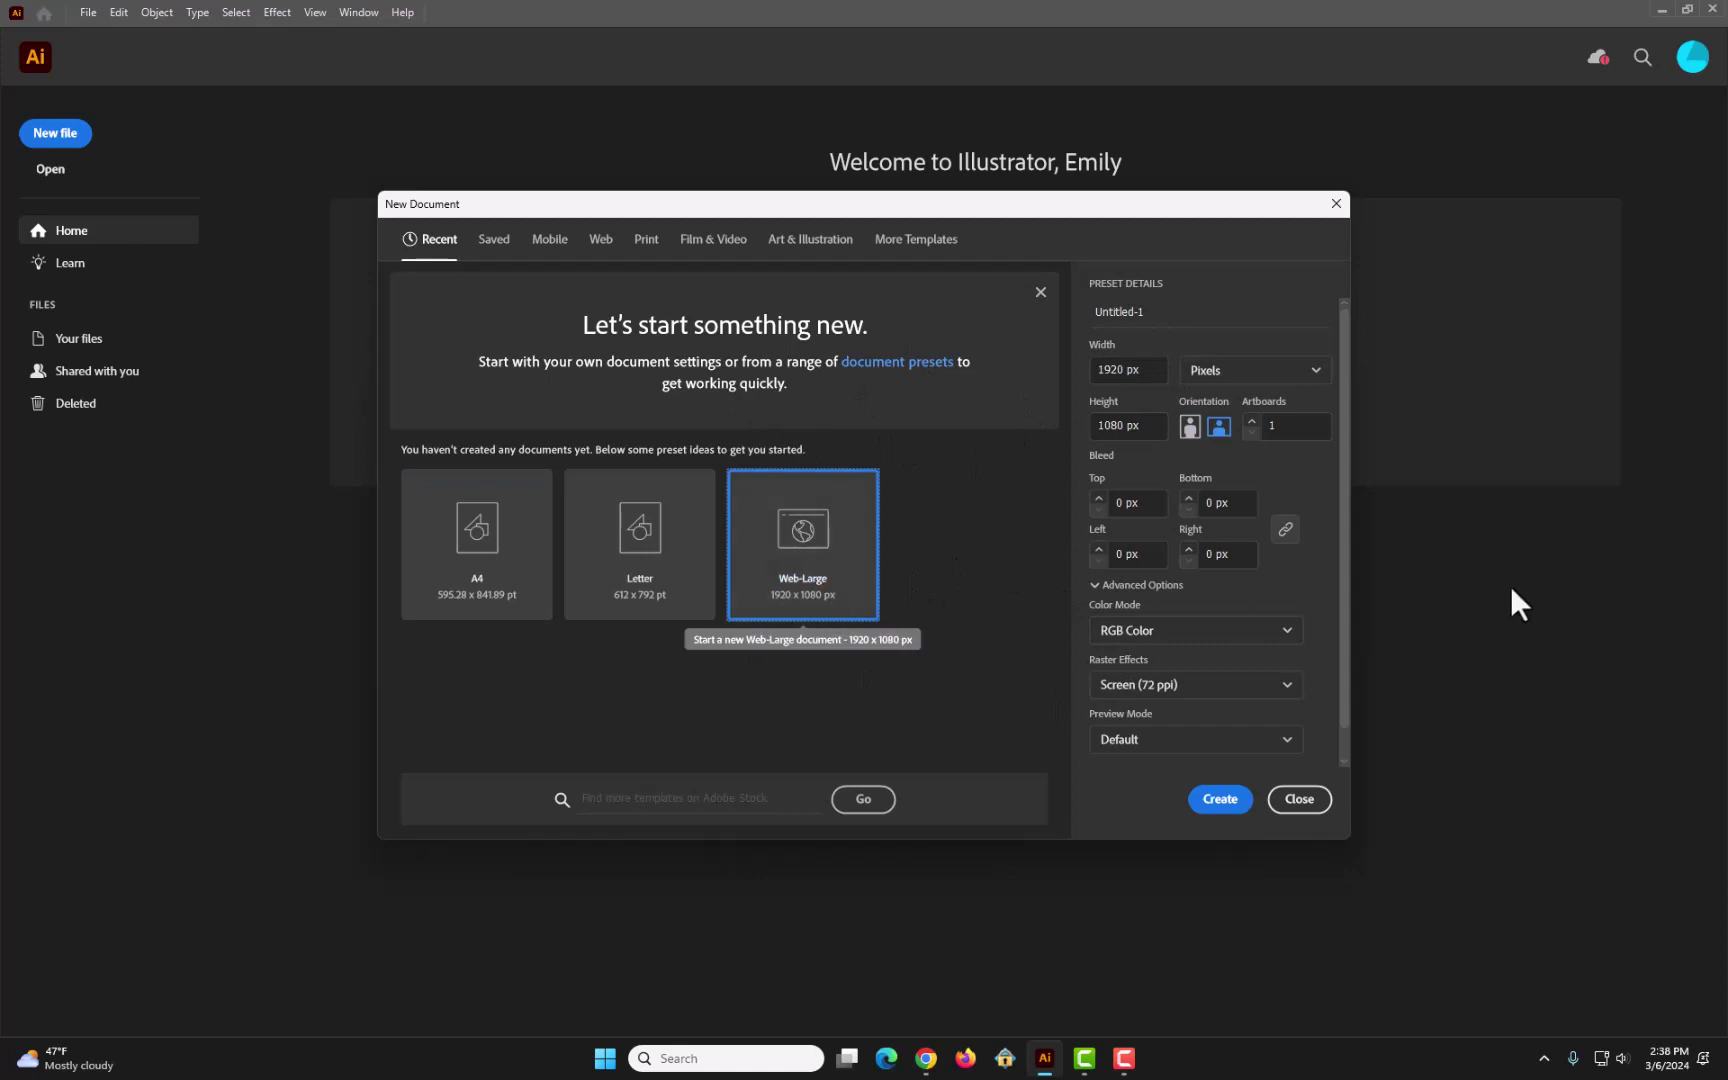
pyautogui.click(1125, 312)
pyautogui.press('BackSpace')
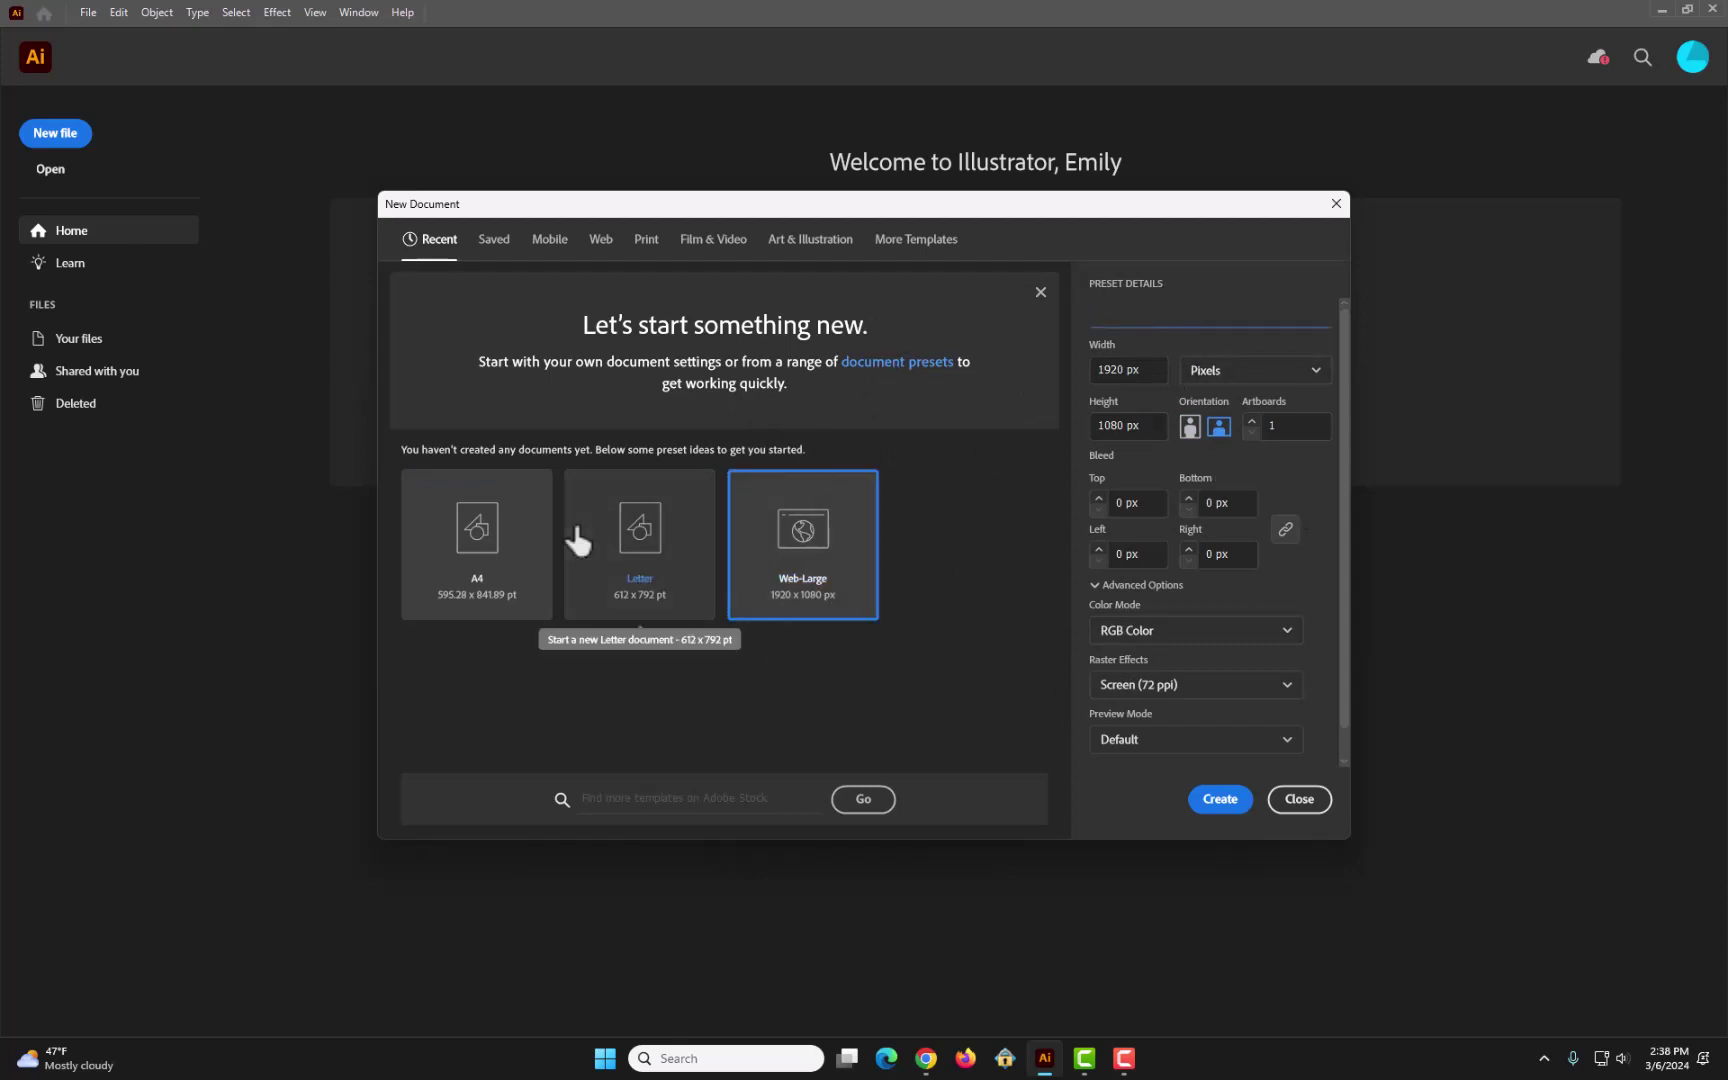
pyautogui.write('Illustrator 1')
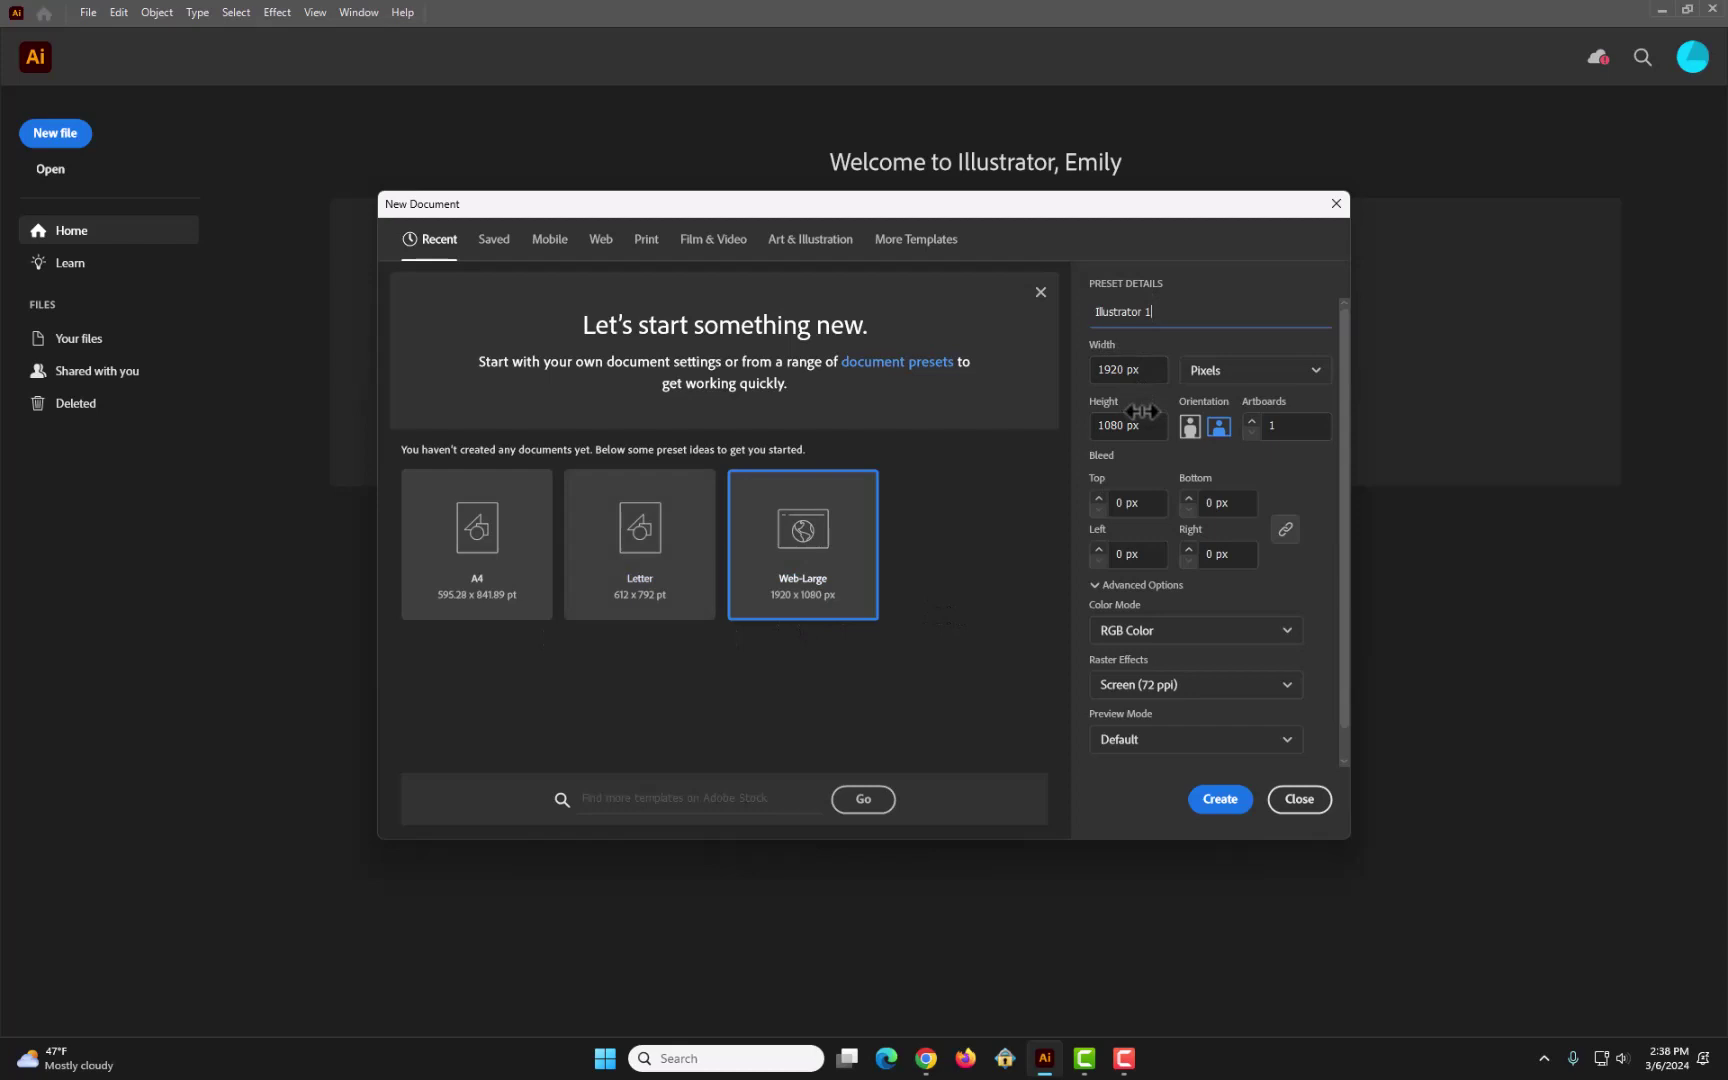
# Keep a single landscape artboard and RGB Color as the colour mode.
pyautogui.click(1189, 427)
pyautogui.click(1218, 428)
pyautogui.click(1251, 421)
pyautogui.click(1251, 433)
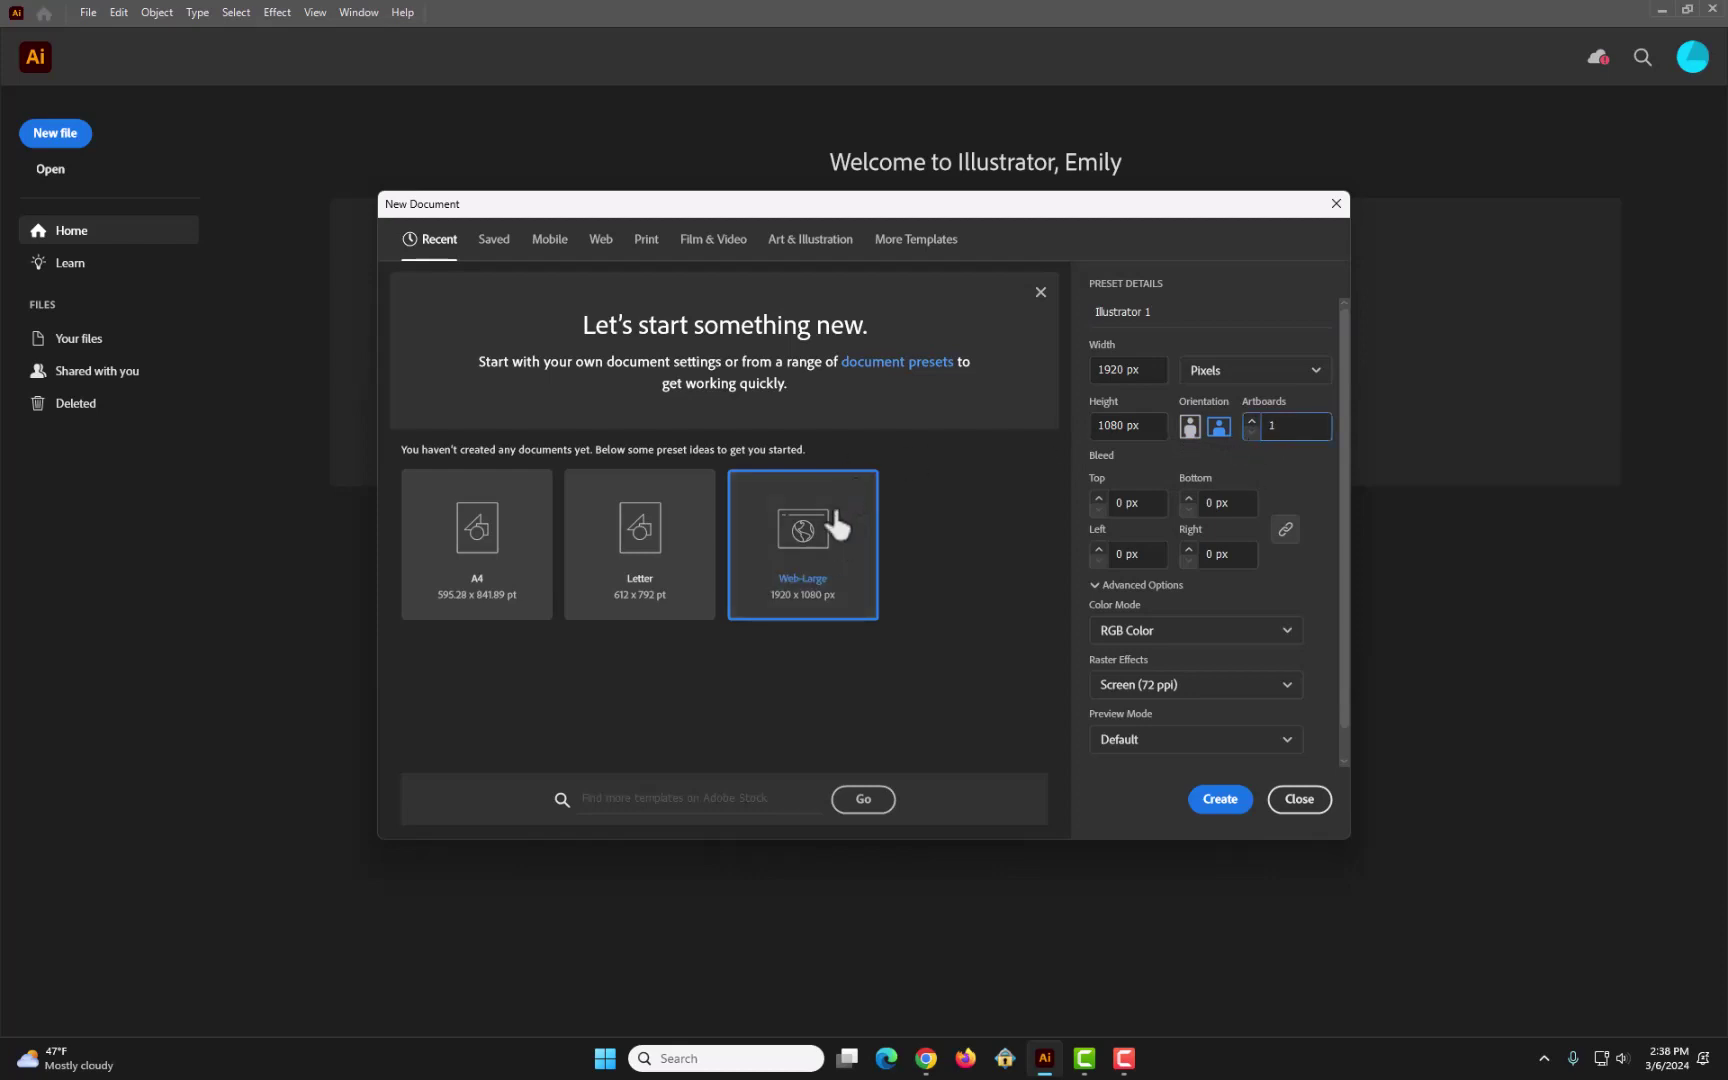
pyautogui.scroll(-1, 1240, 532)
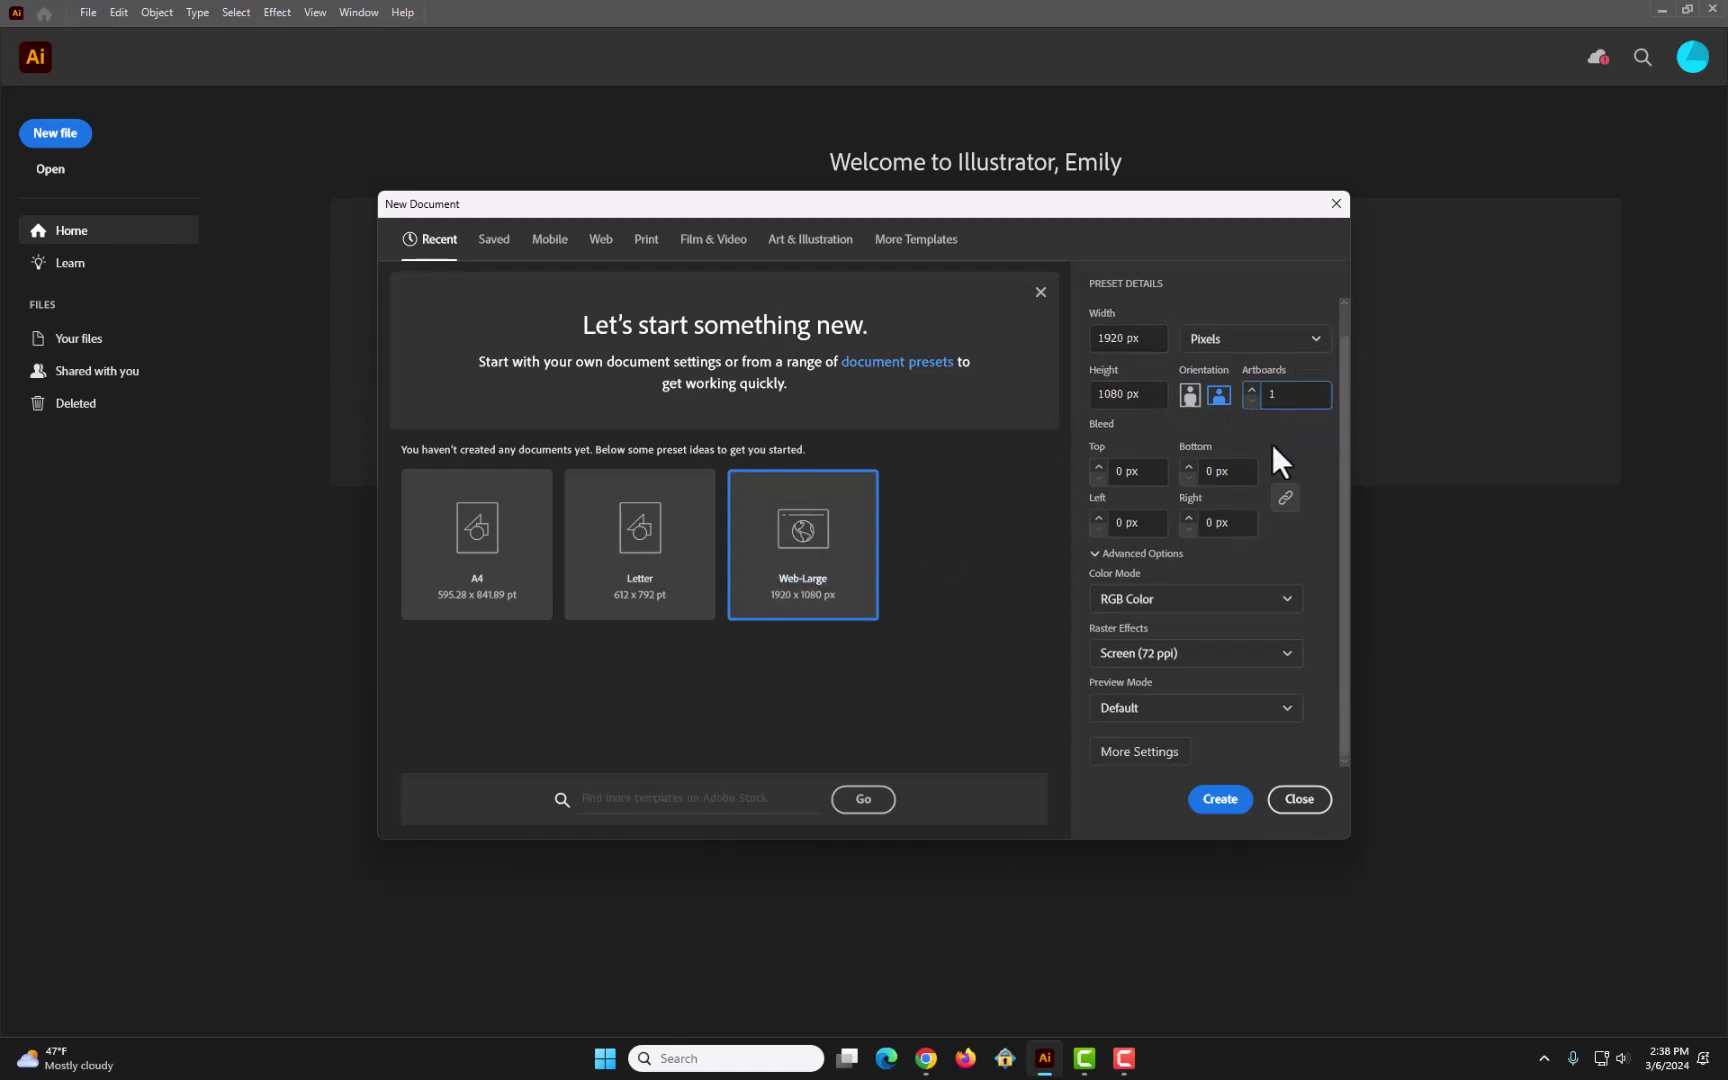
pyautogui.click(1252, 600)
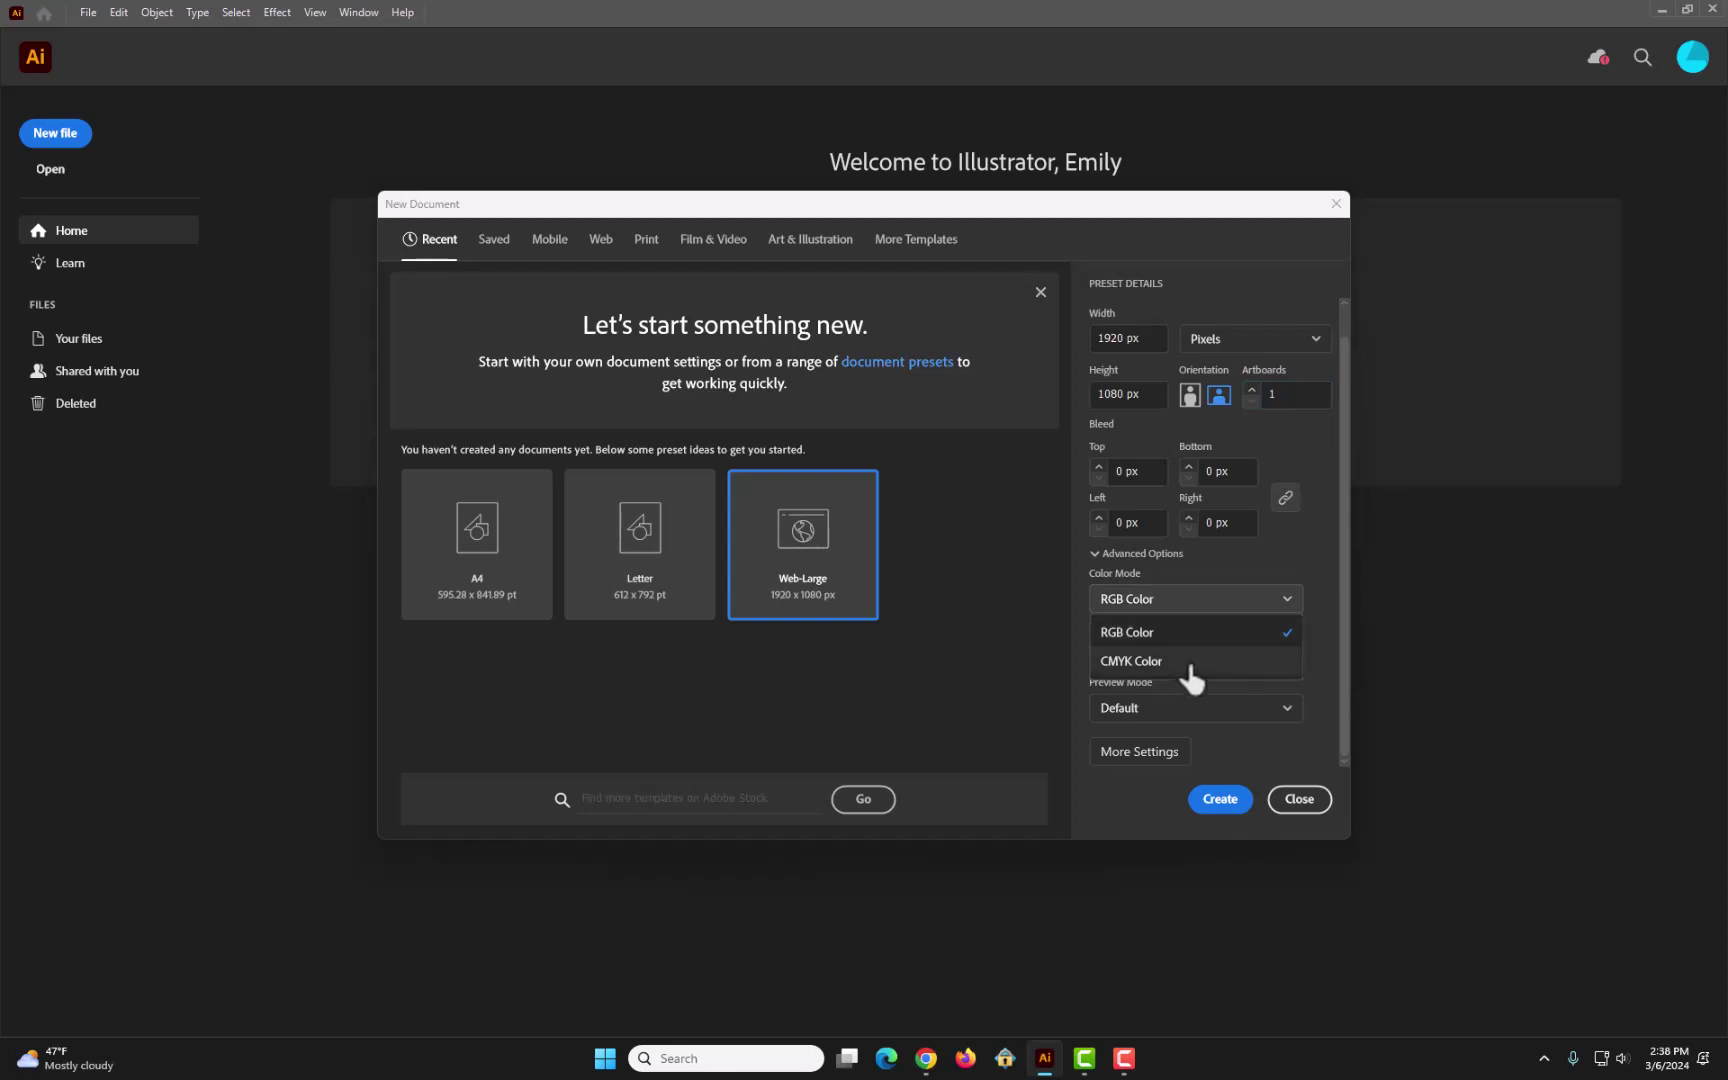
pyautogui.click(1235, 603)
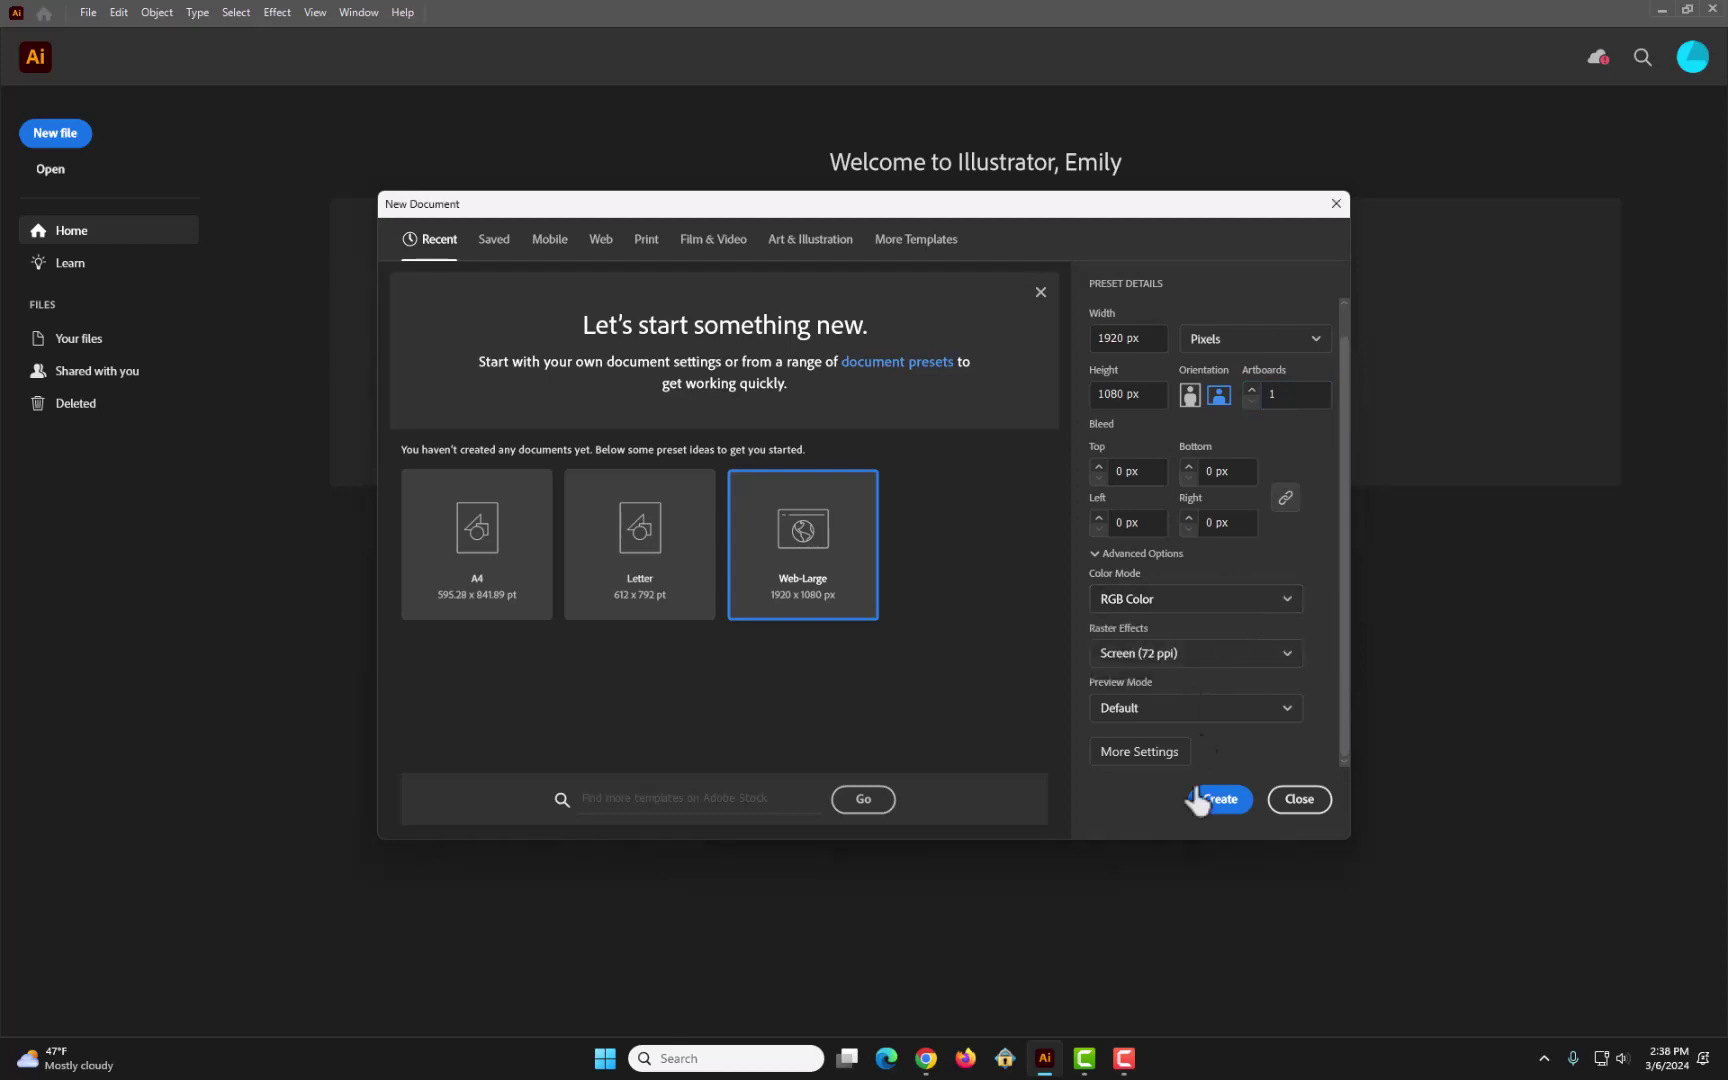
pyautogui.scroll(1, 1176, 745)
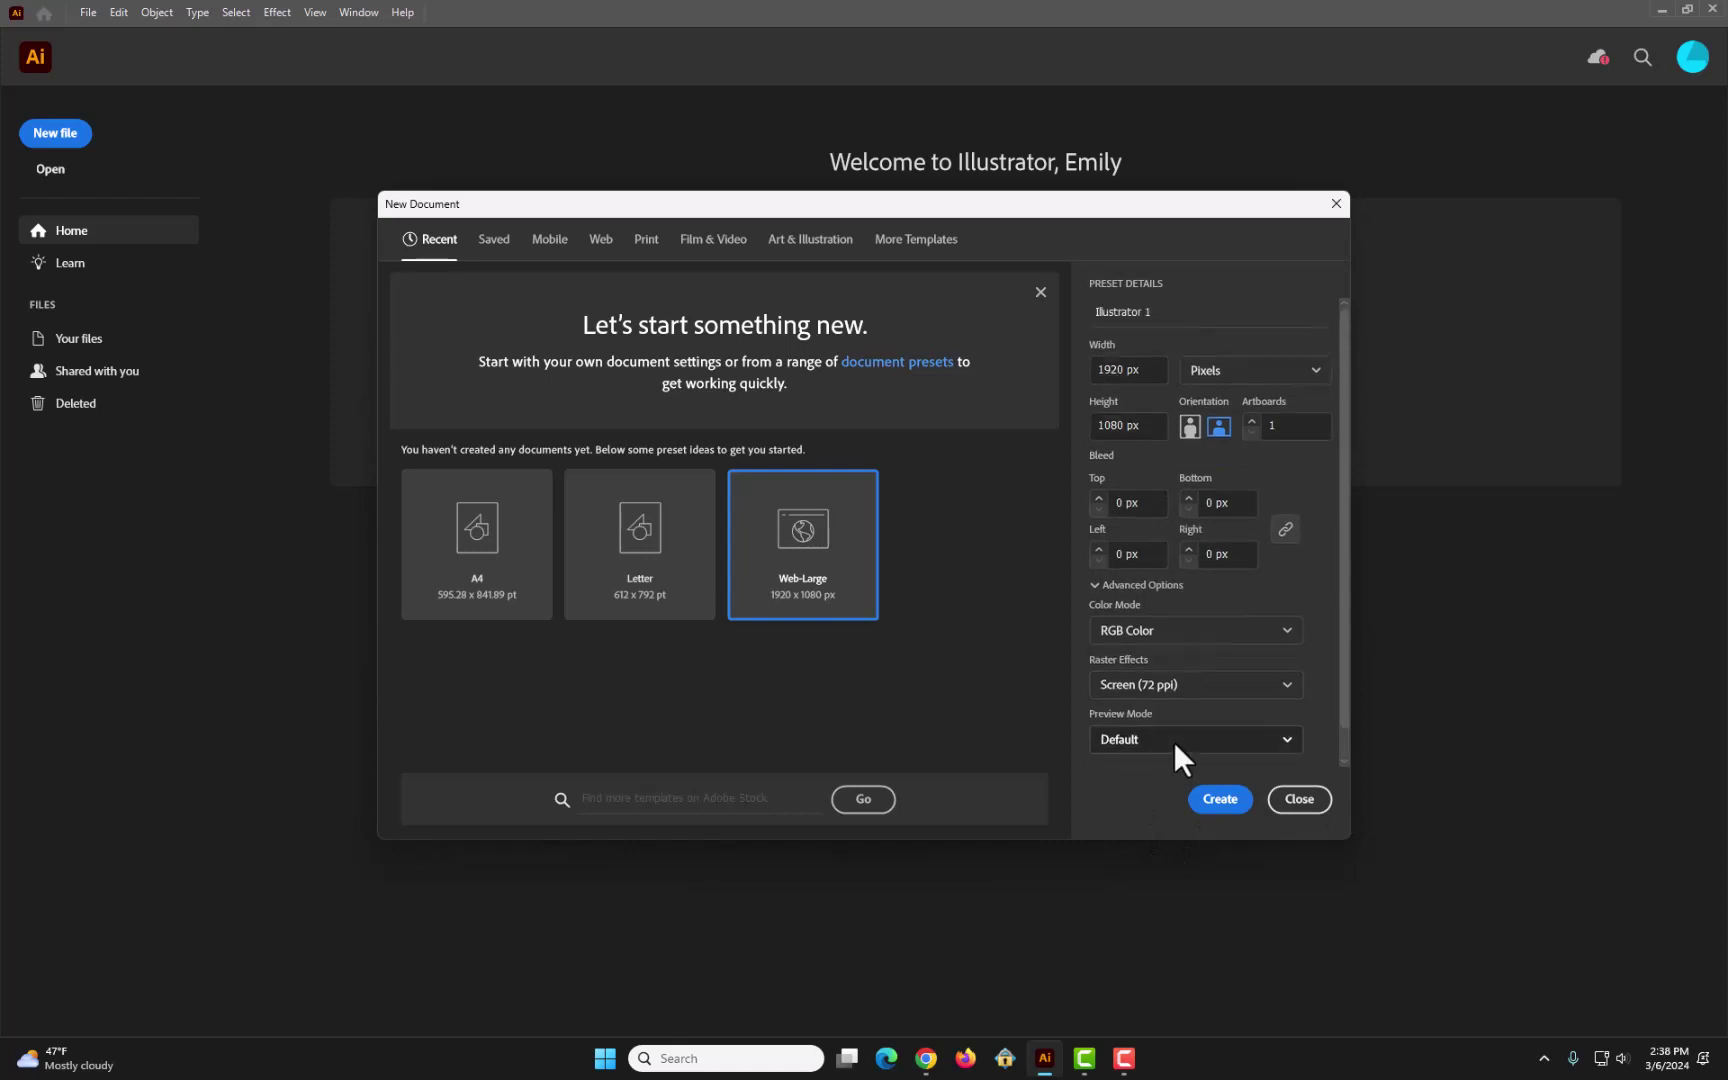
# Create the Illustrator 1 document and view its full blank 1920×1080 artboard.
pyautogui.click(1222, 800)
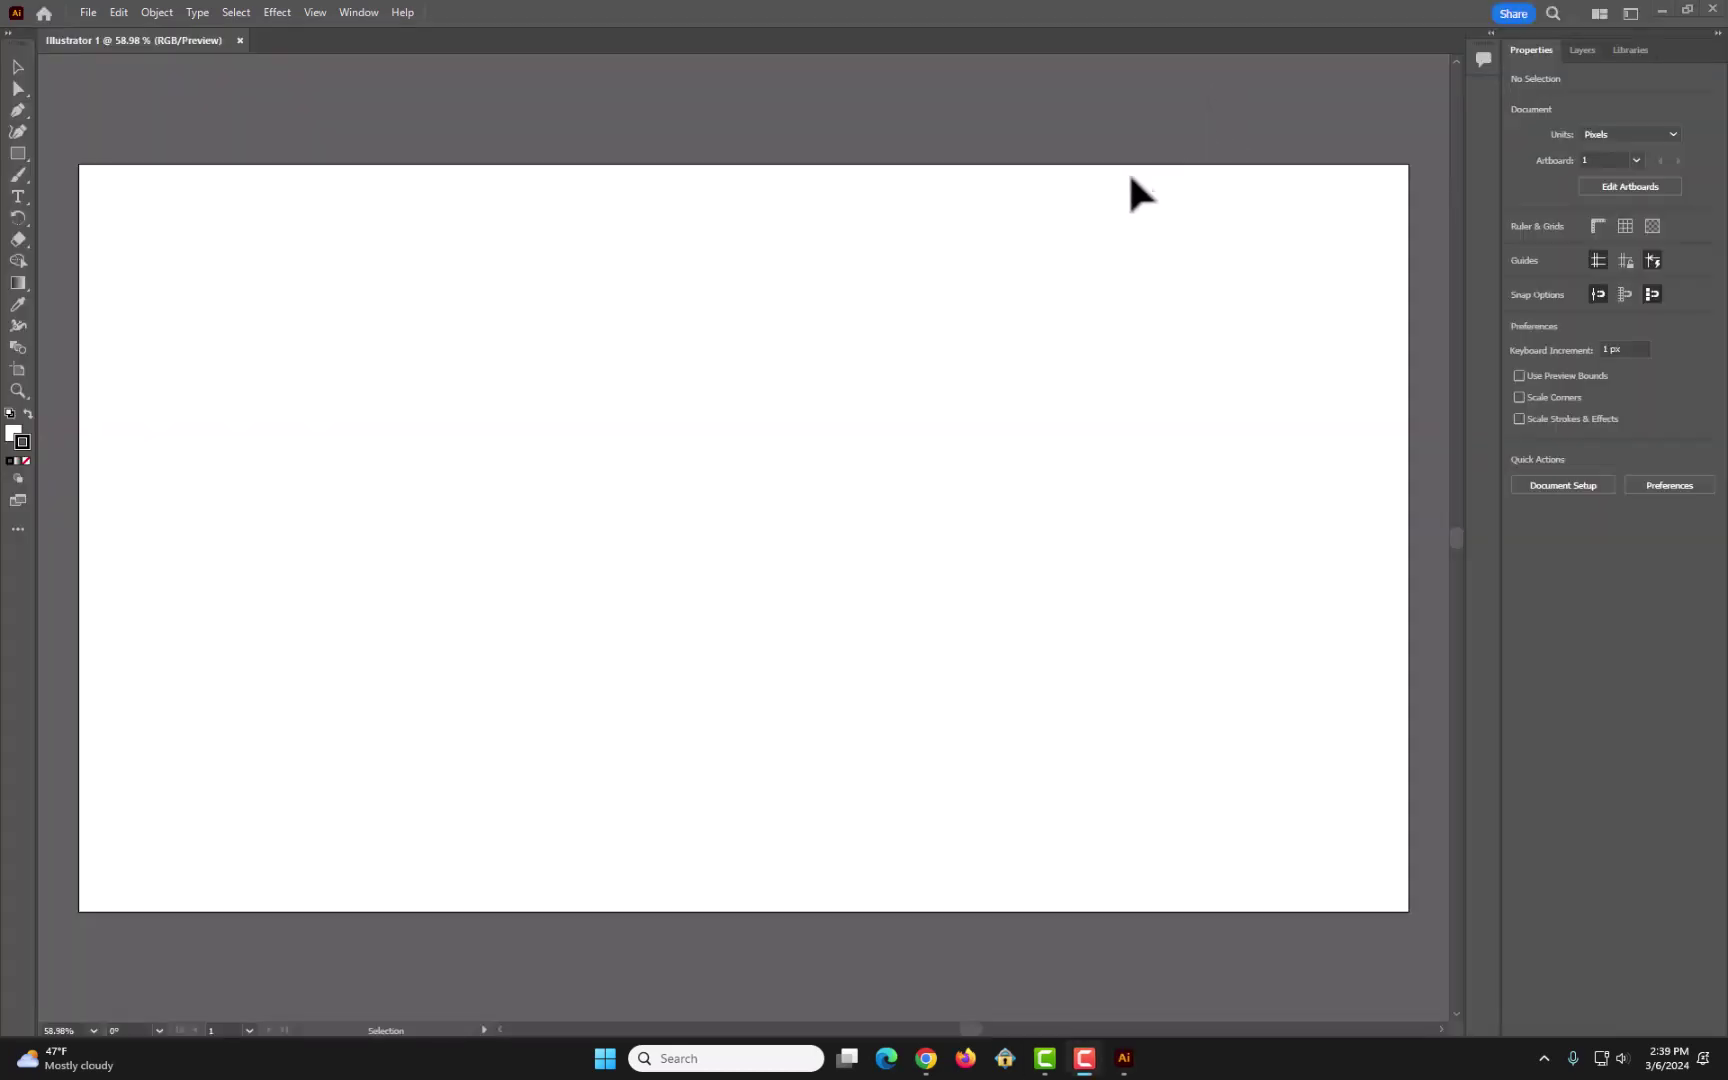
pyautogui.moveTo(86, 173); pyautogui.dragTo(1382, 865)
pyautogui.scroll(-5, 1257, 795)
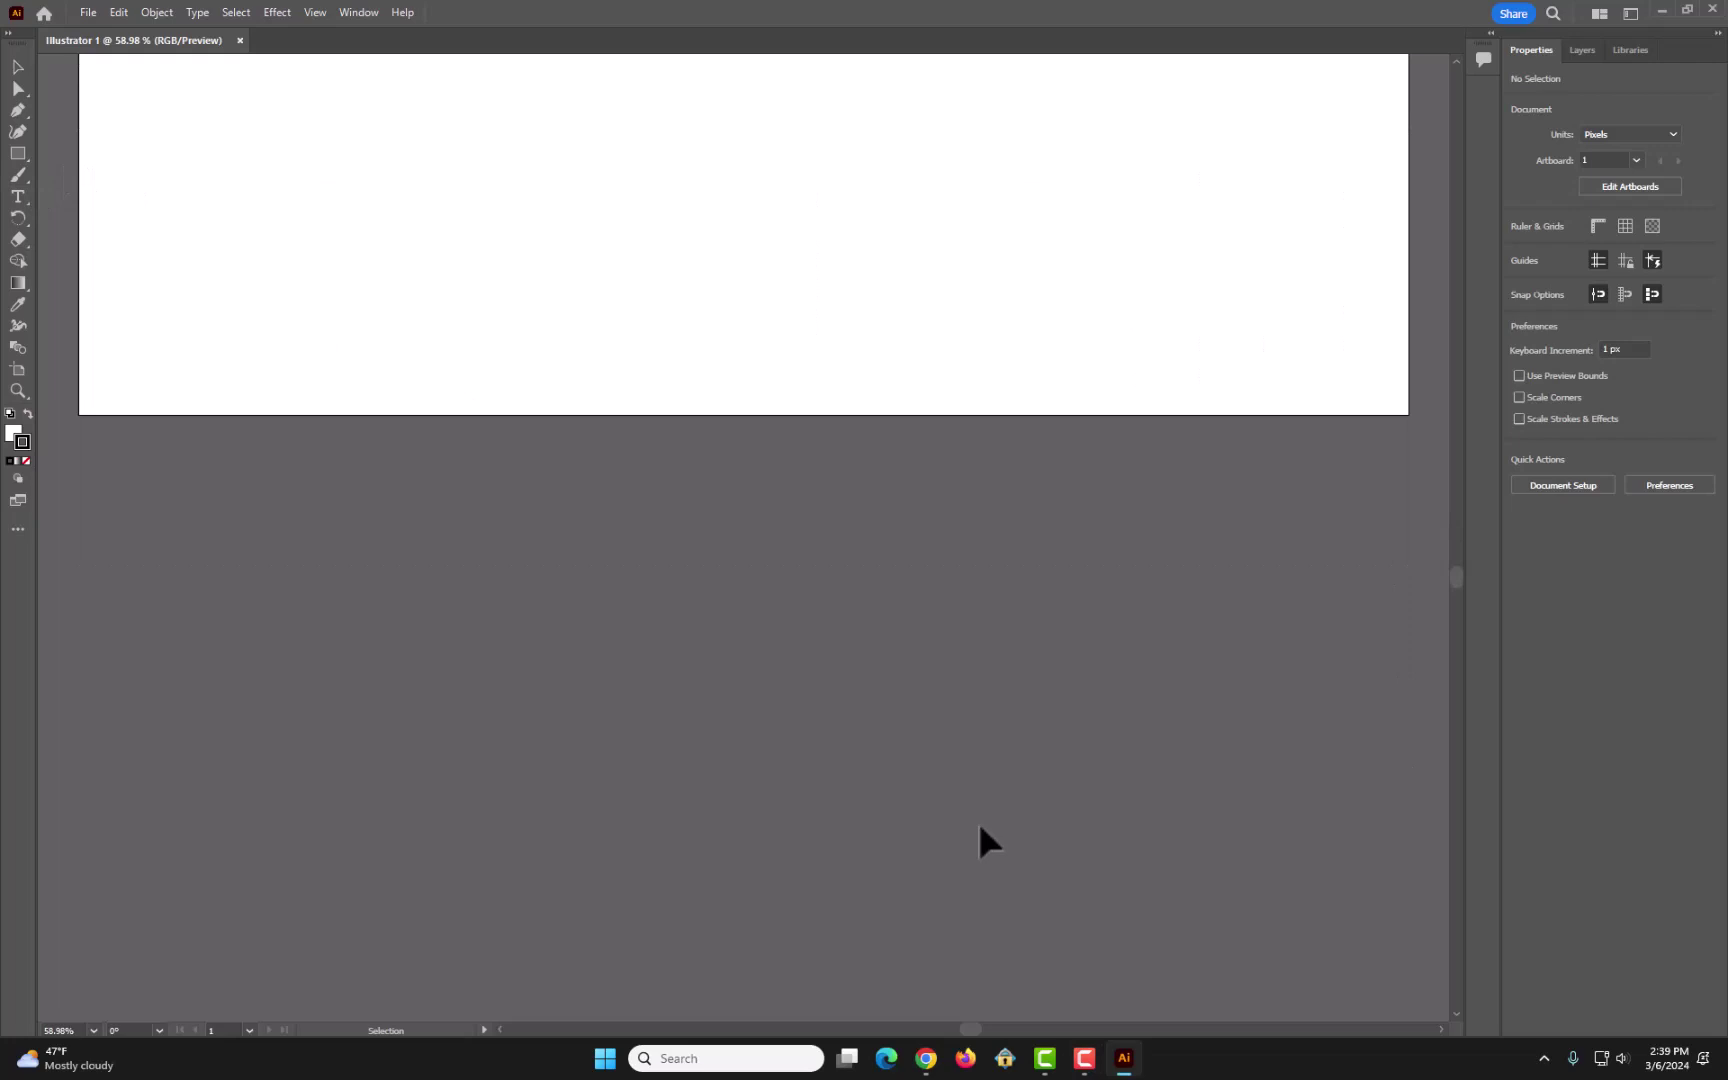
pyautogui.scroll(-1, 980, 828)
pyautogui.scroll(6, 520, 690)
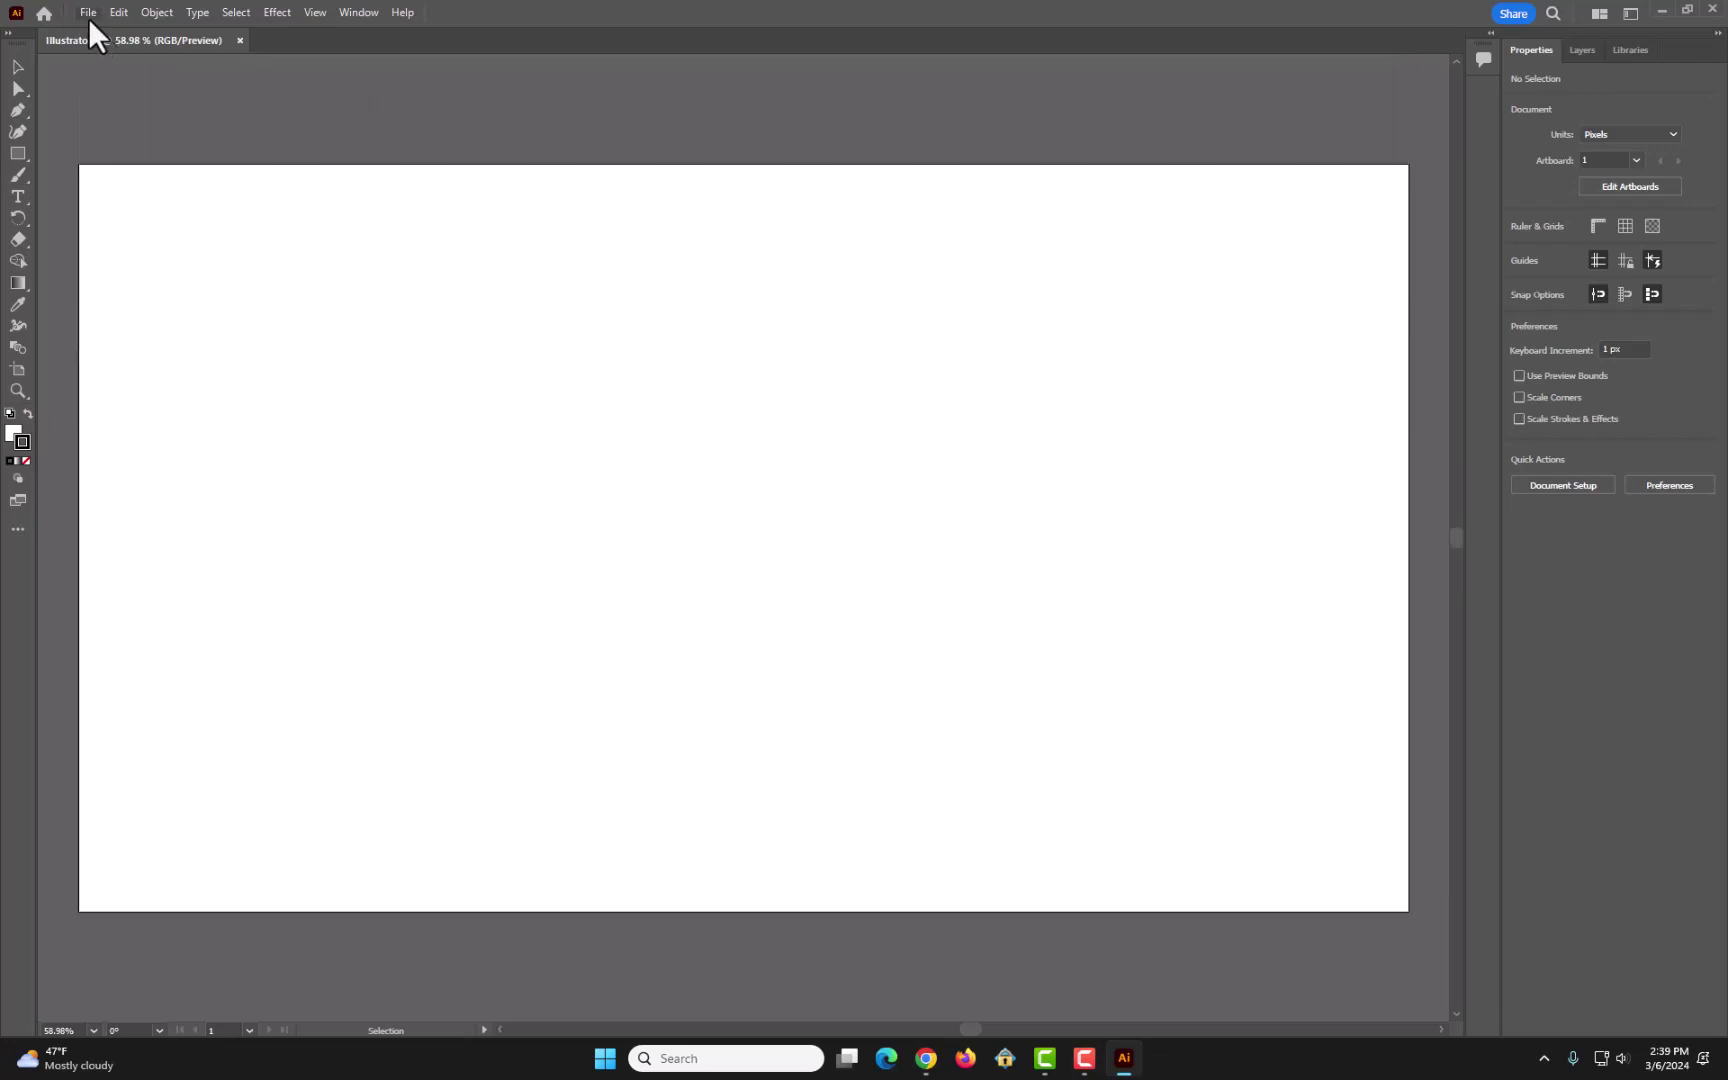
# Save the document to the Desktop as 'Illustrator 1' with default Illustrator Options.
pyautogui.click(88, 14)
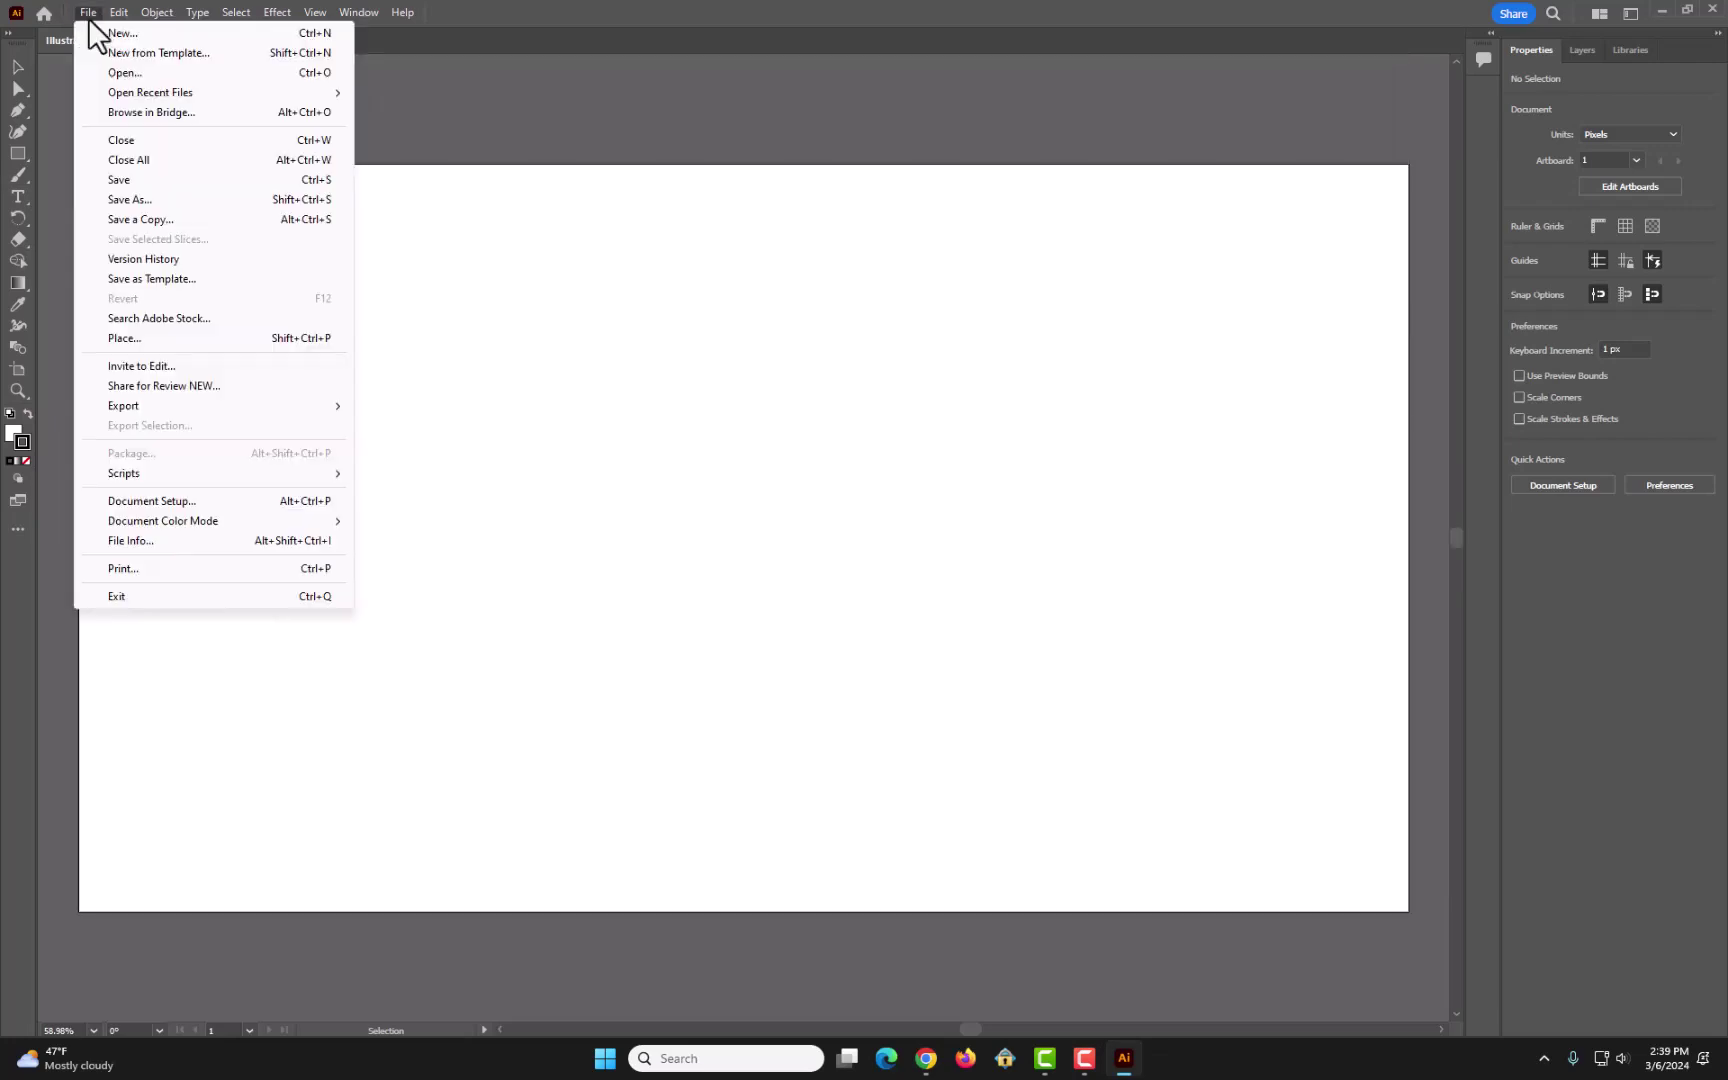
pyautogui.click(146, 180)
pyautogui.click(960, 700)
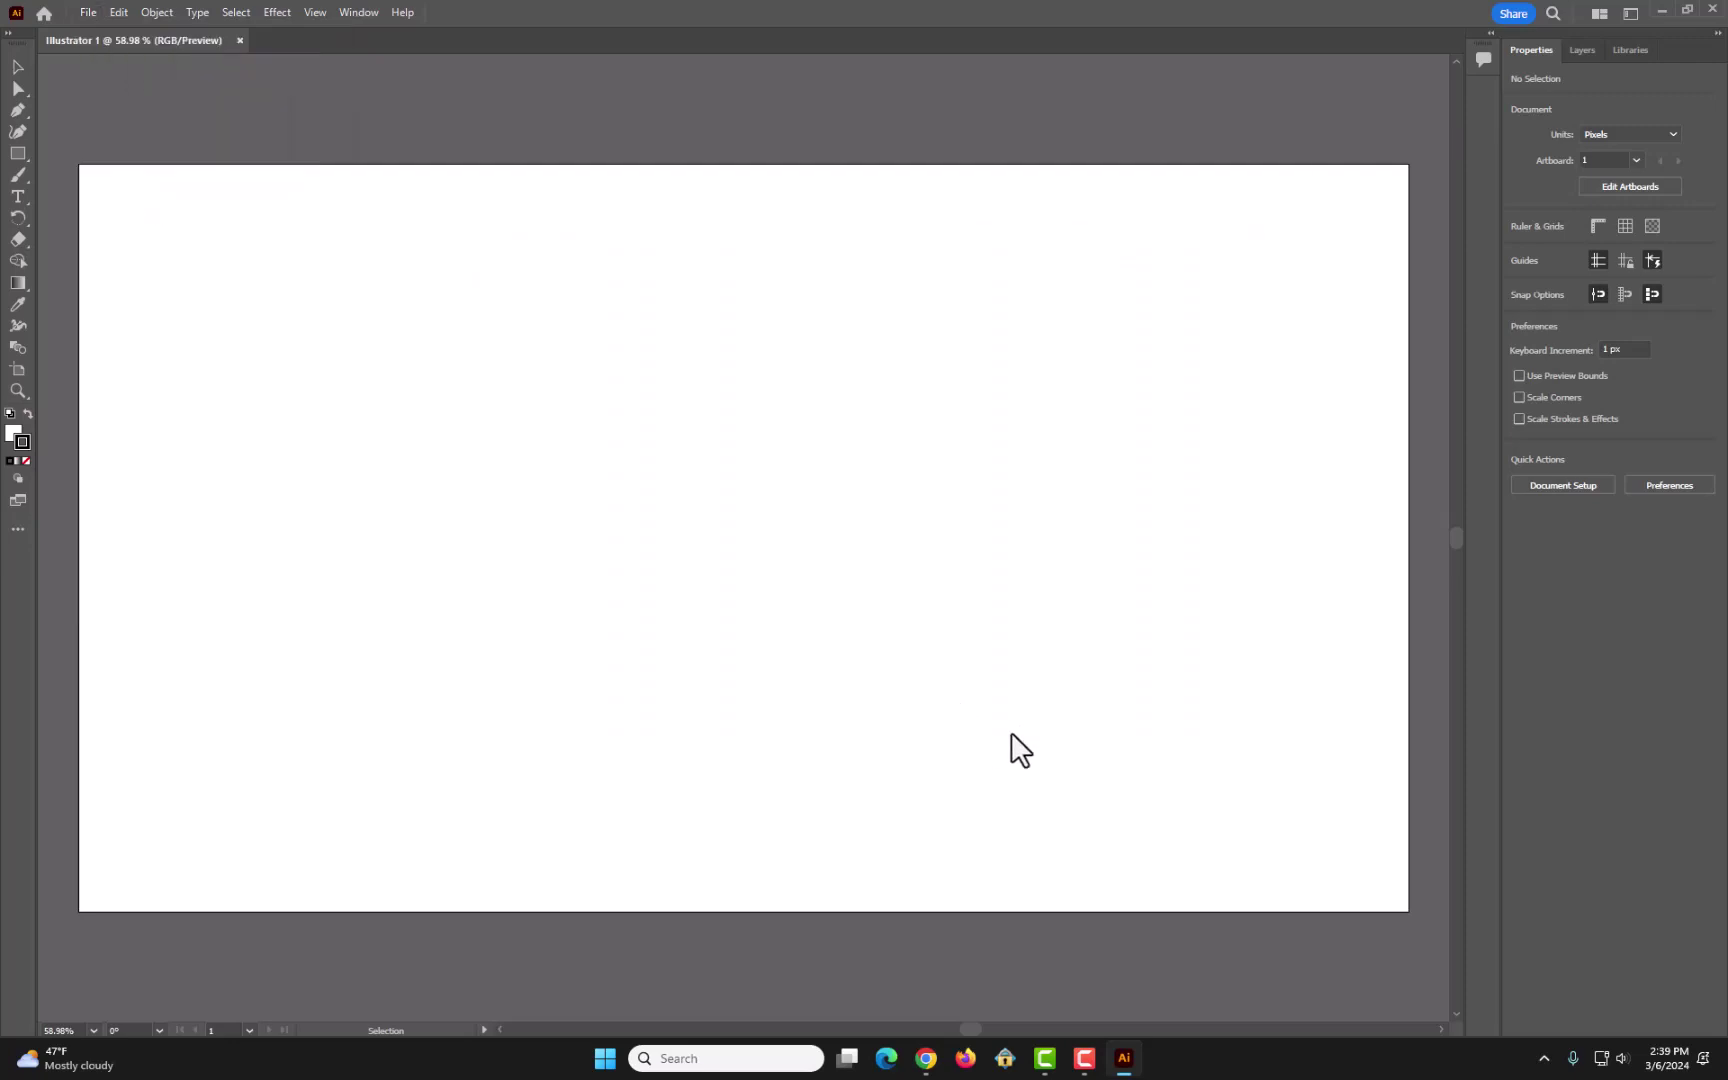
pyautogui.click(55, 245)
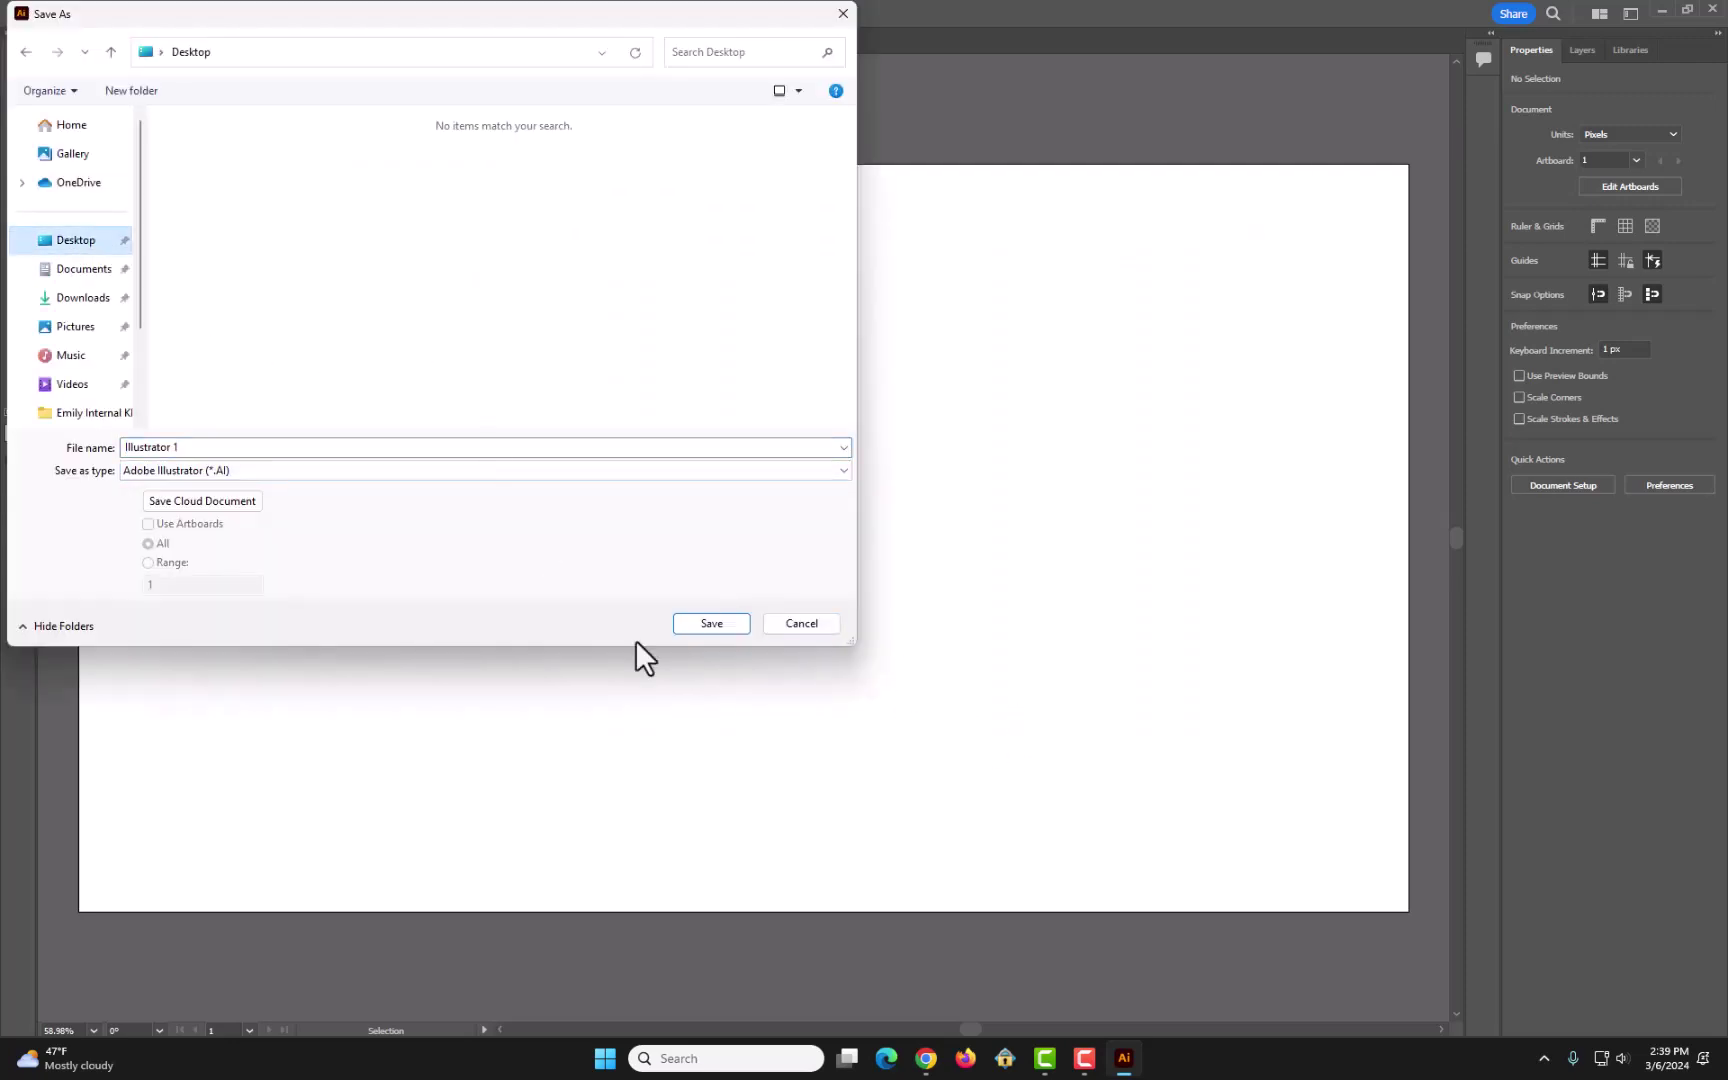
pyautogui.click(695, 629)
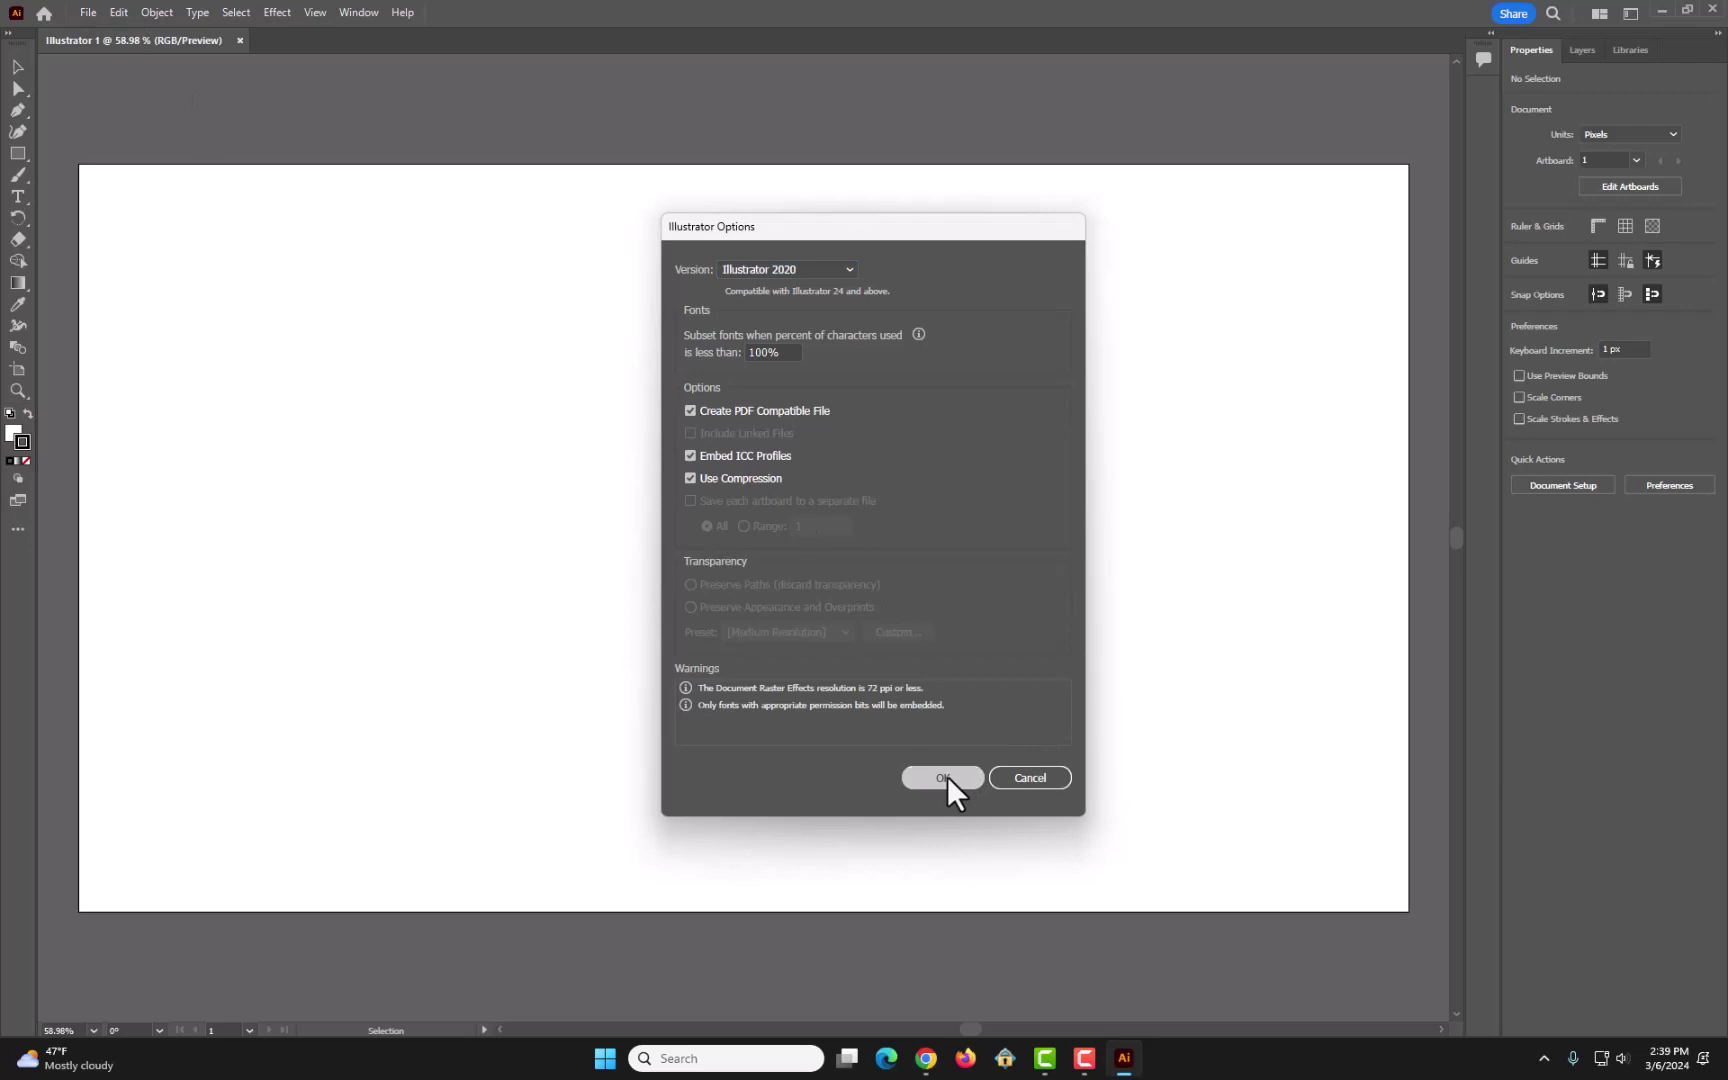
pyautogui.click(945, 778)
pyautogui.click(88, 12)
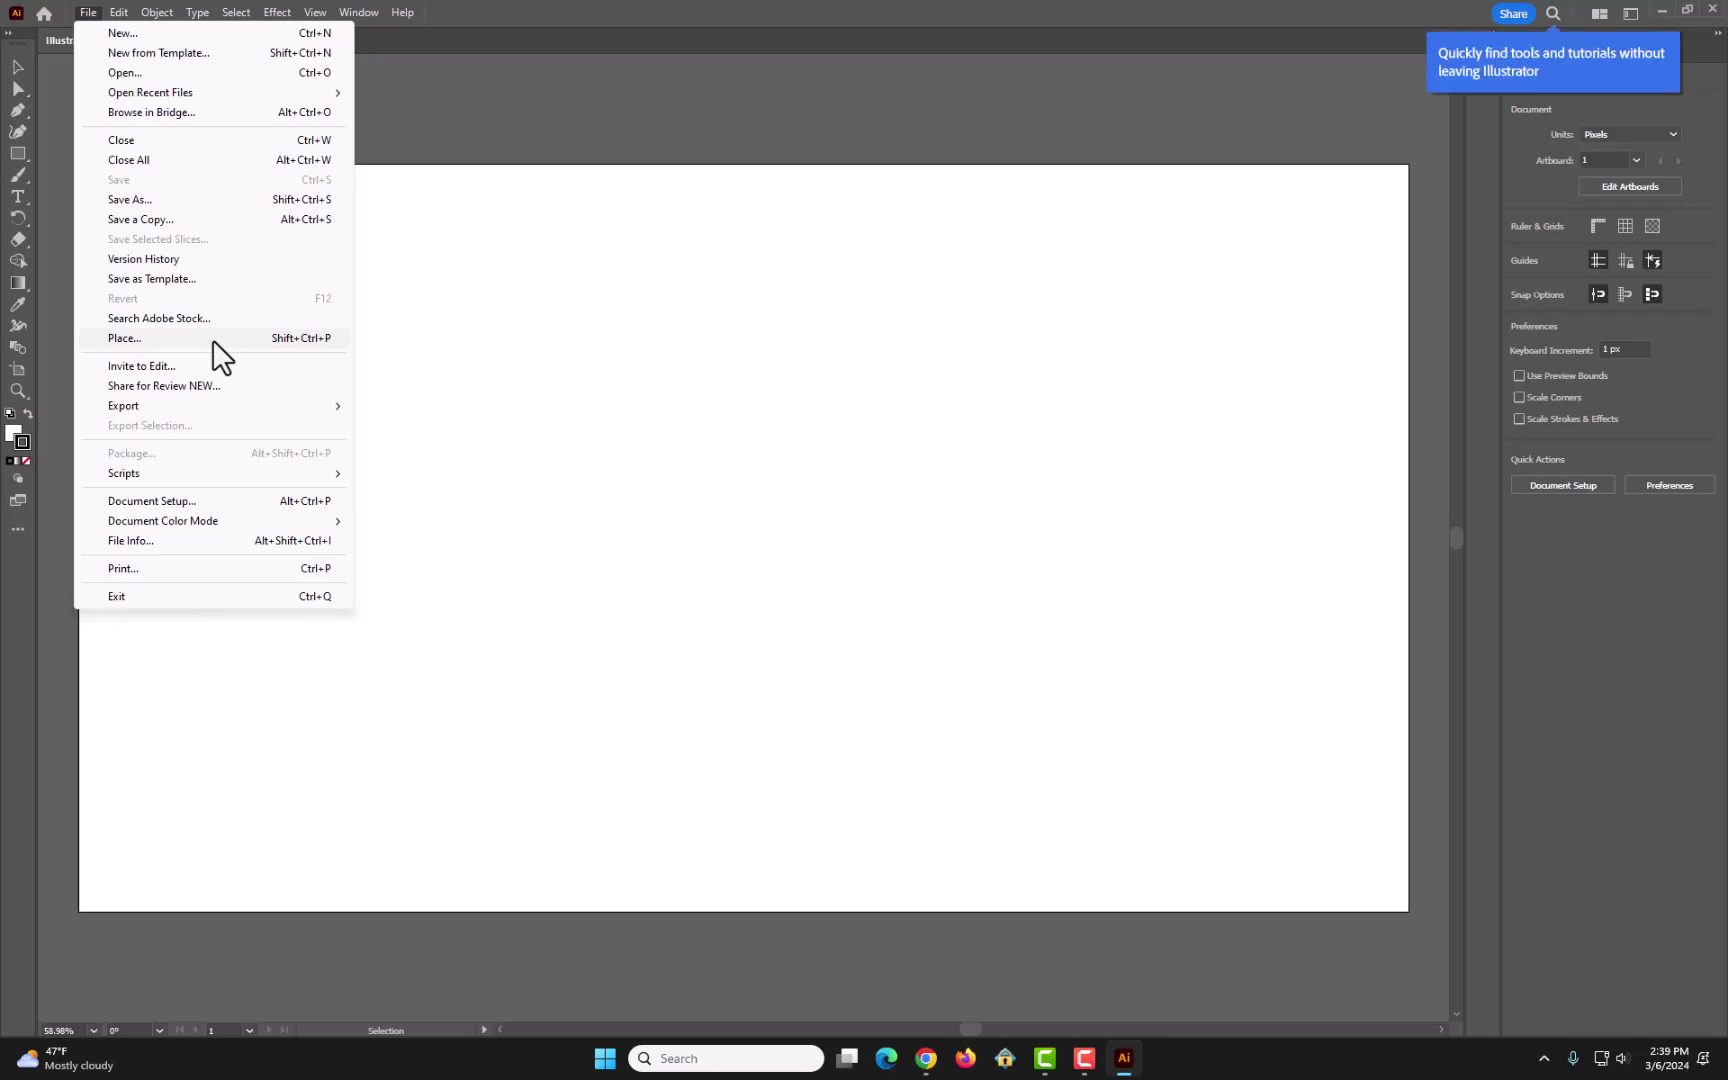
# Dismiss the File menu and bring up the Edit menu.
pyautogui.moveTo(482, 290); pyautogui.dragTo(1034, 760)
pyautogui.moveTo(116, 224); pyautogui.dragTo(929, 807)
pyautogui.click(118, 12)
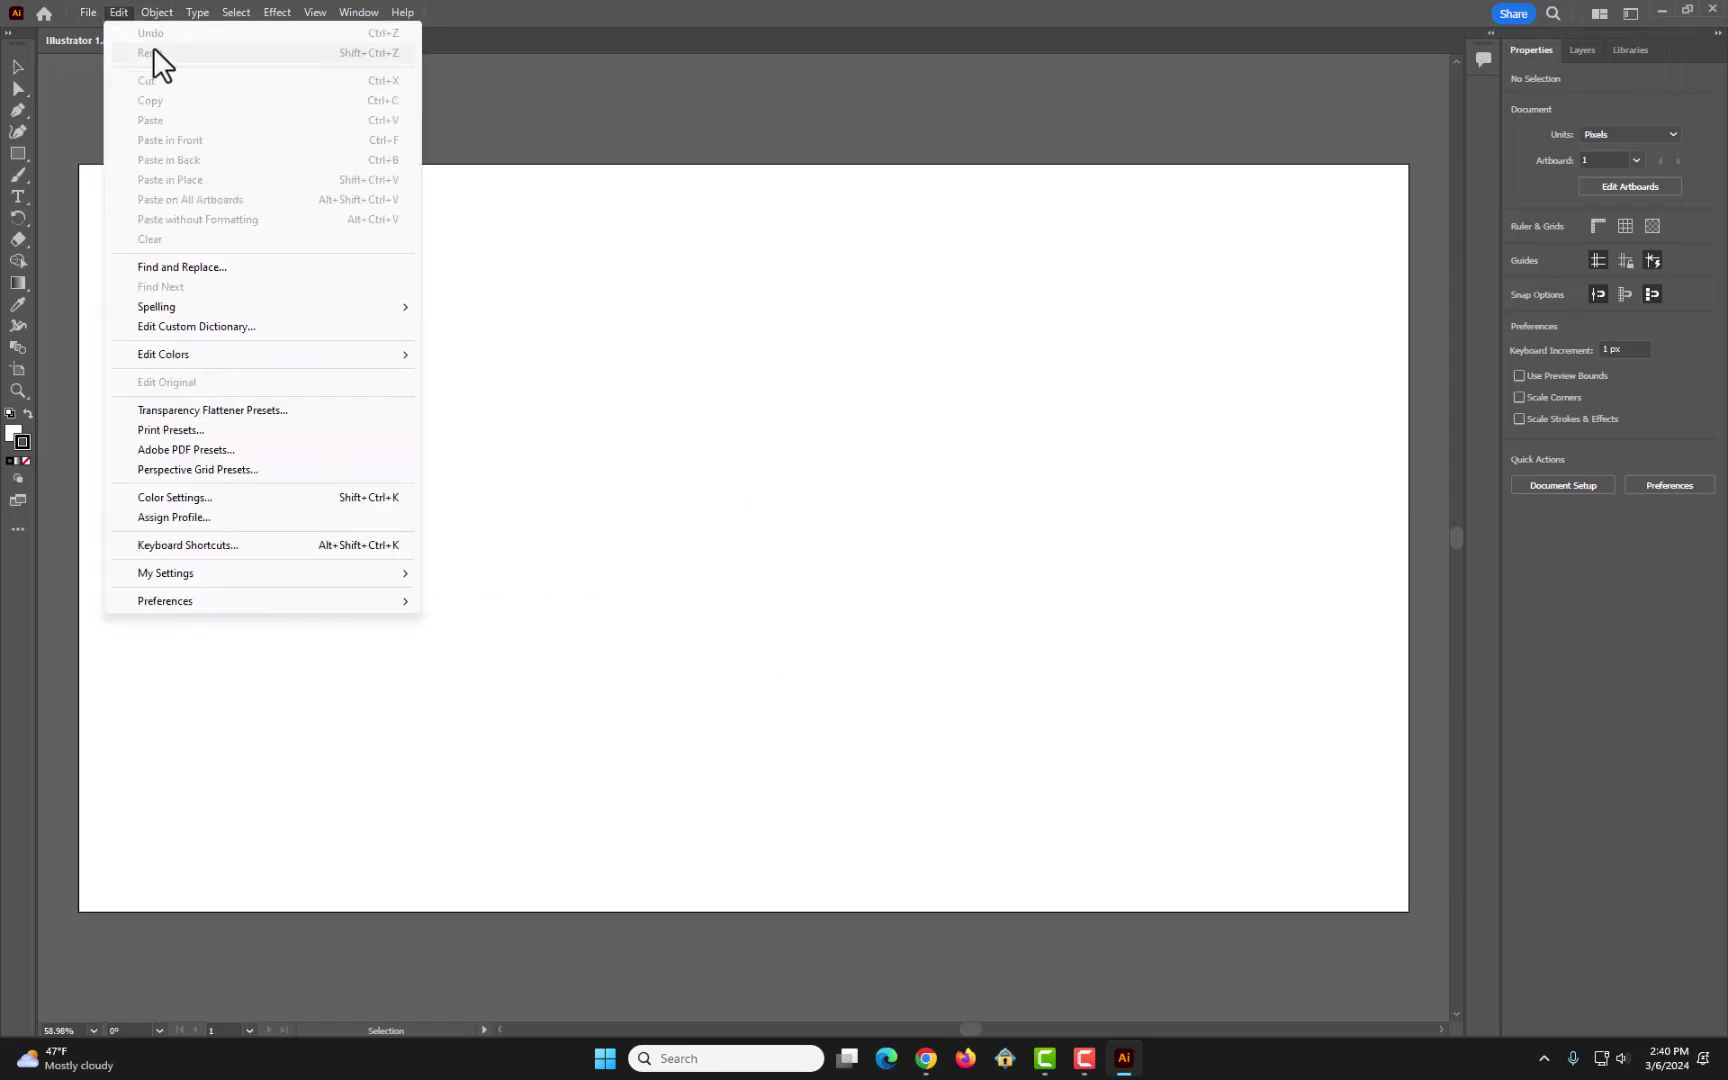
# Browse the Object, Type, Select, Effect and View menus, ending on the Window menu.
pyautogui.moveTo(274, 472)
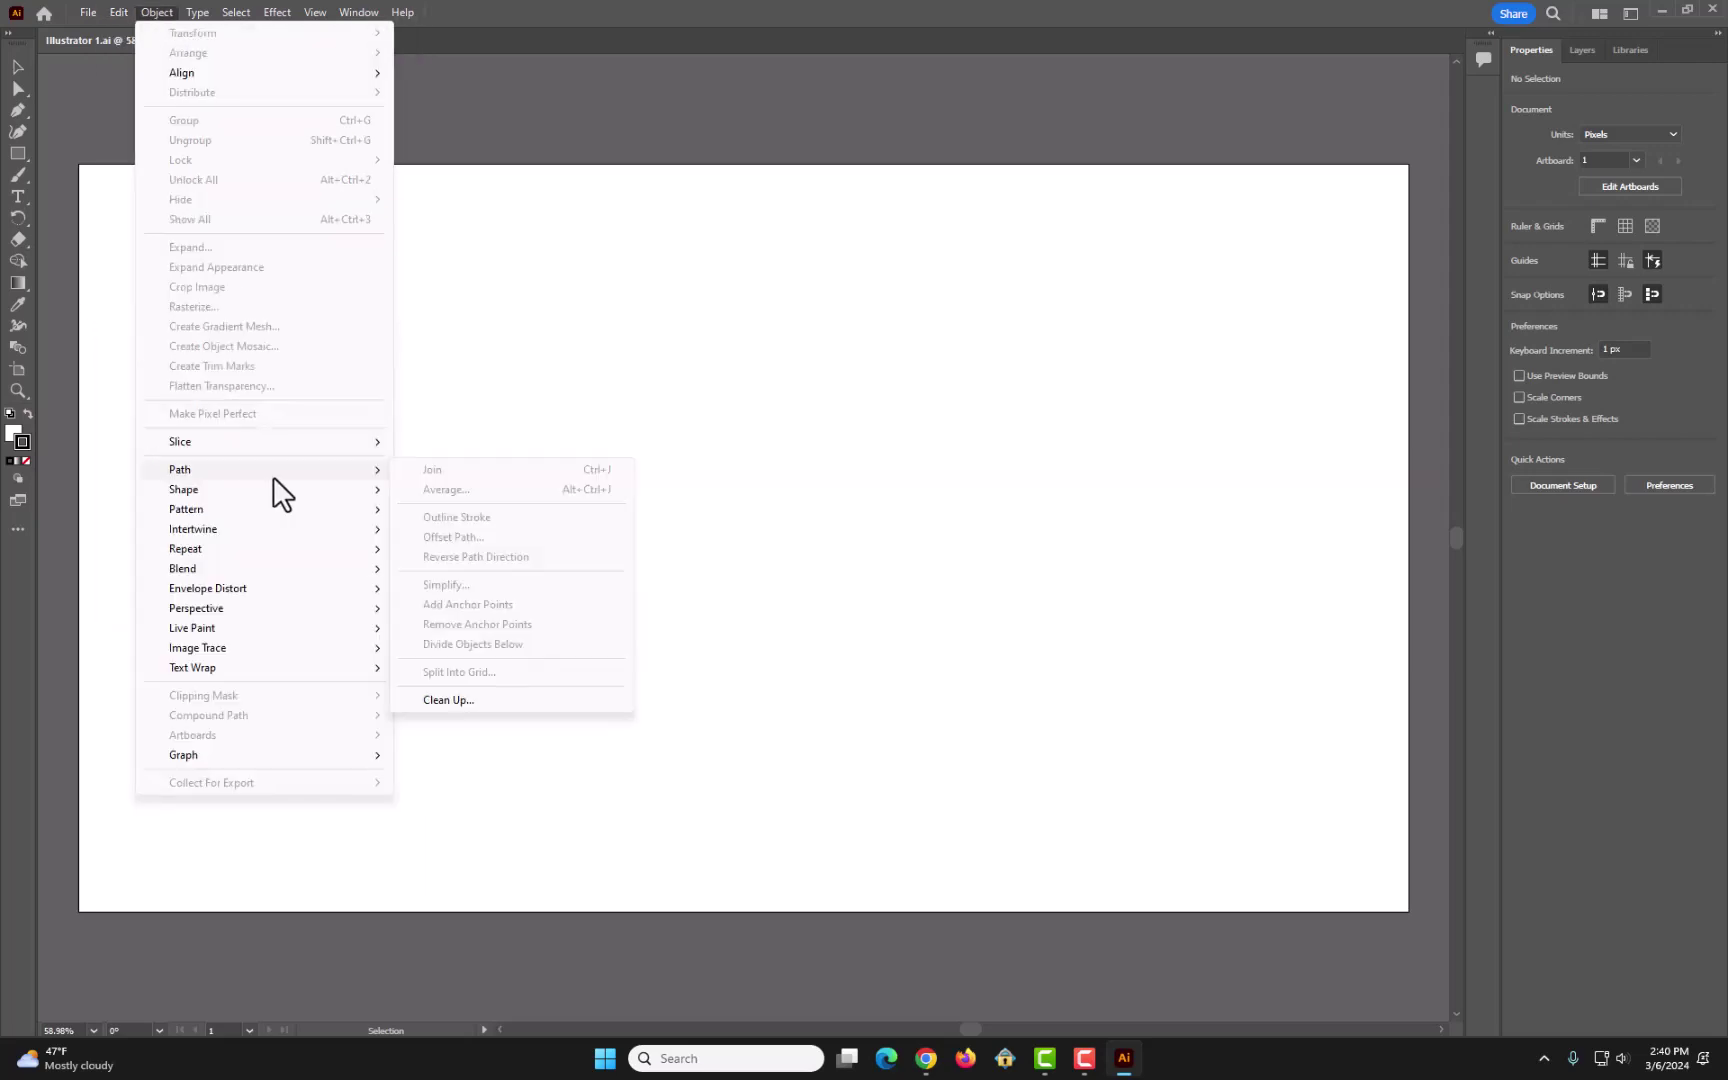
pyautogui.moveTo(271, 513)
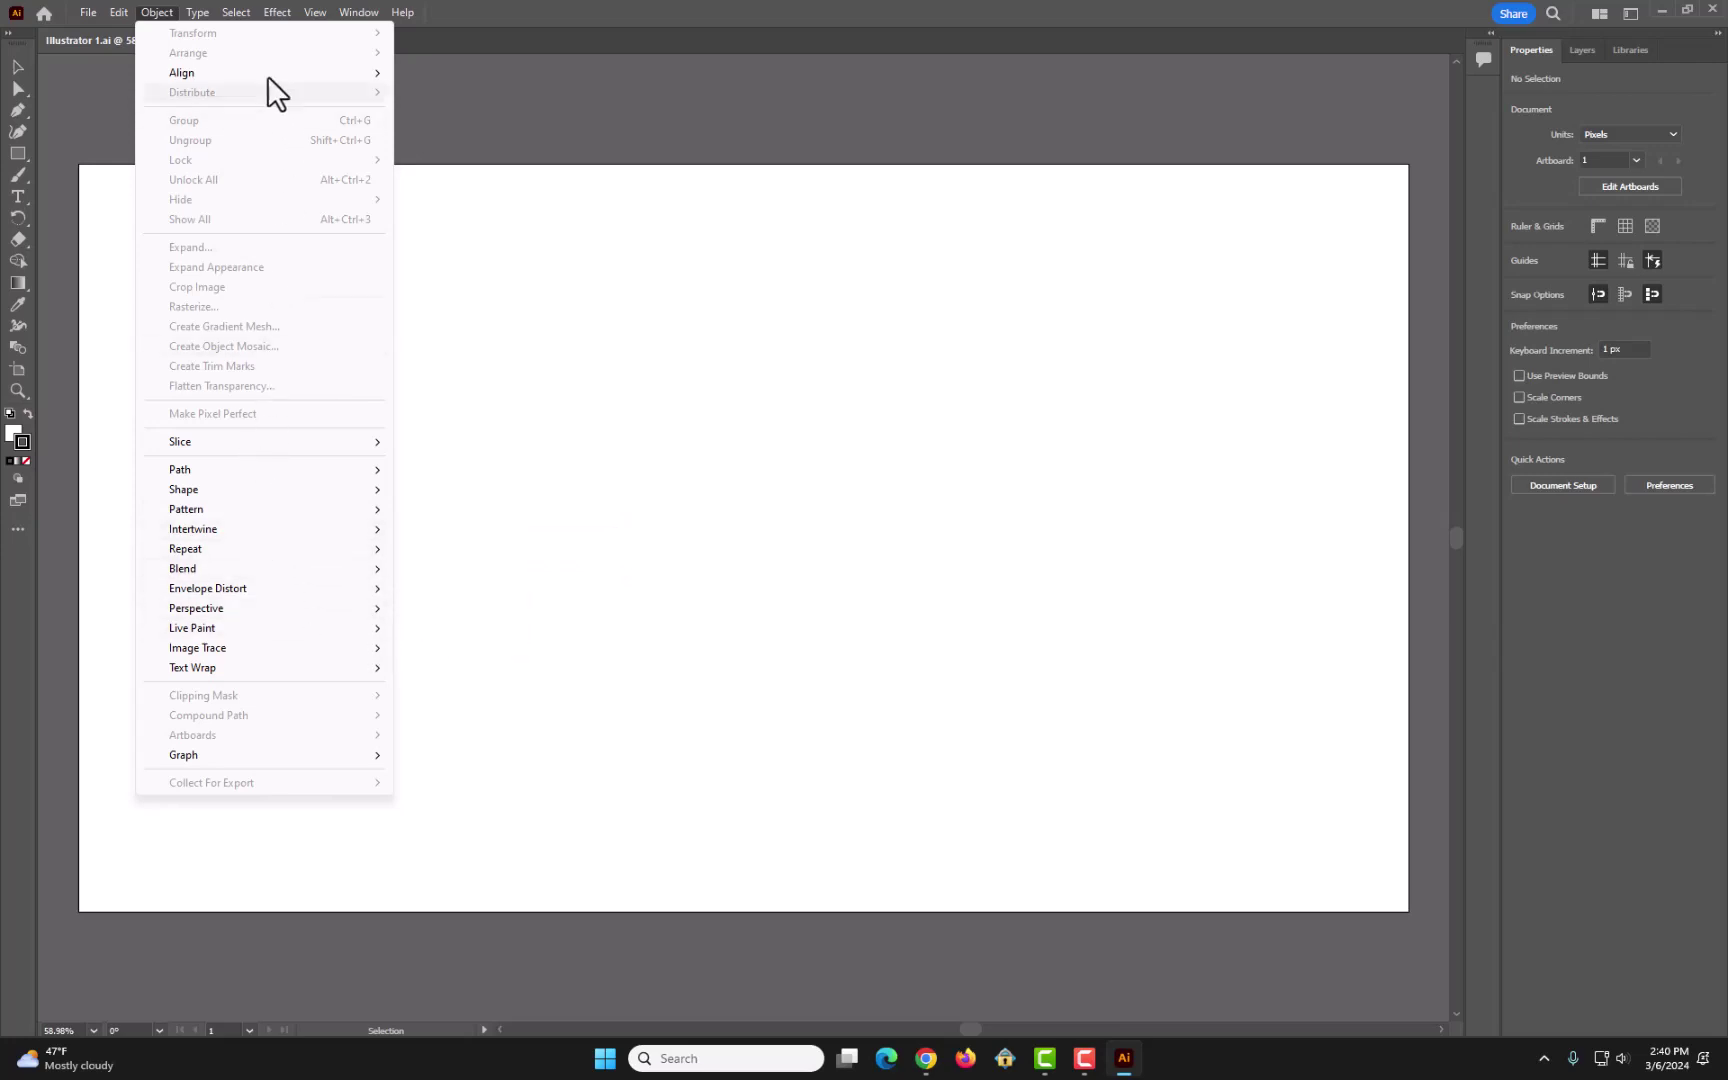
pyautogui.moveTo(197, 16)
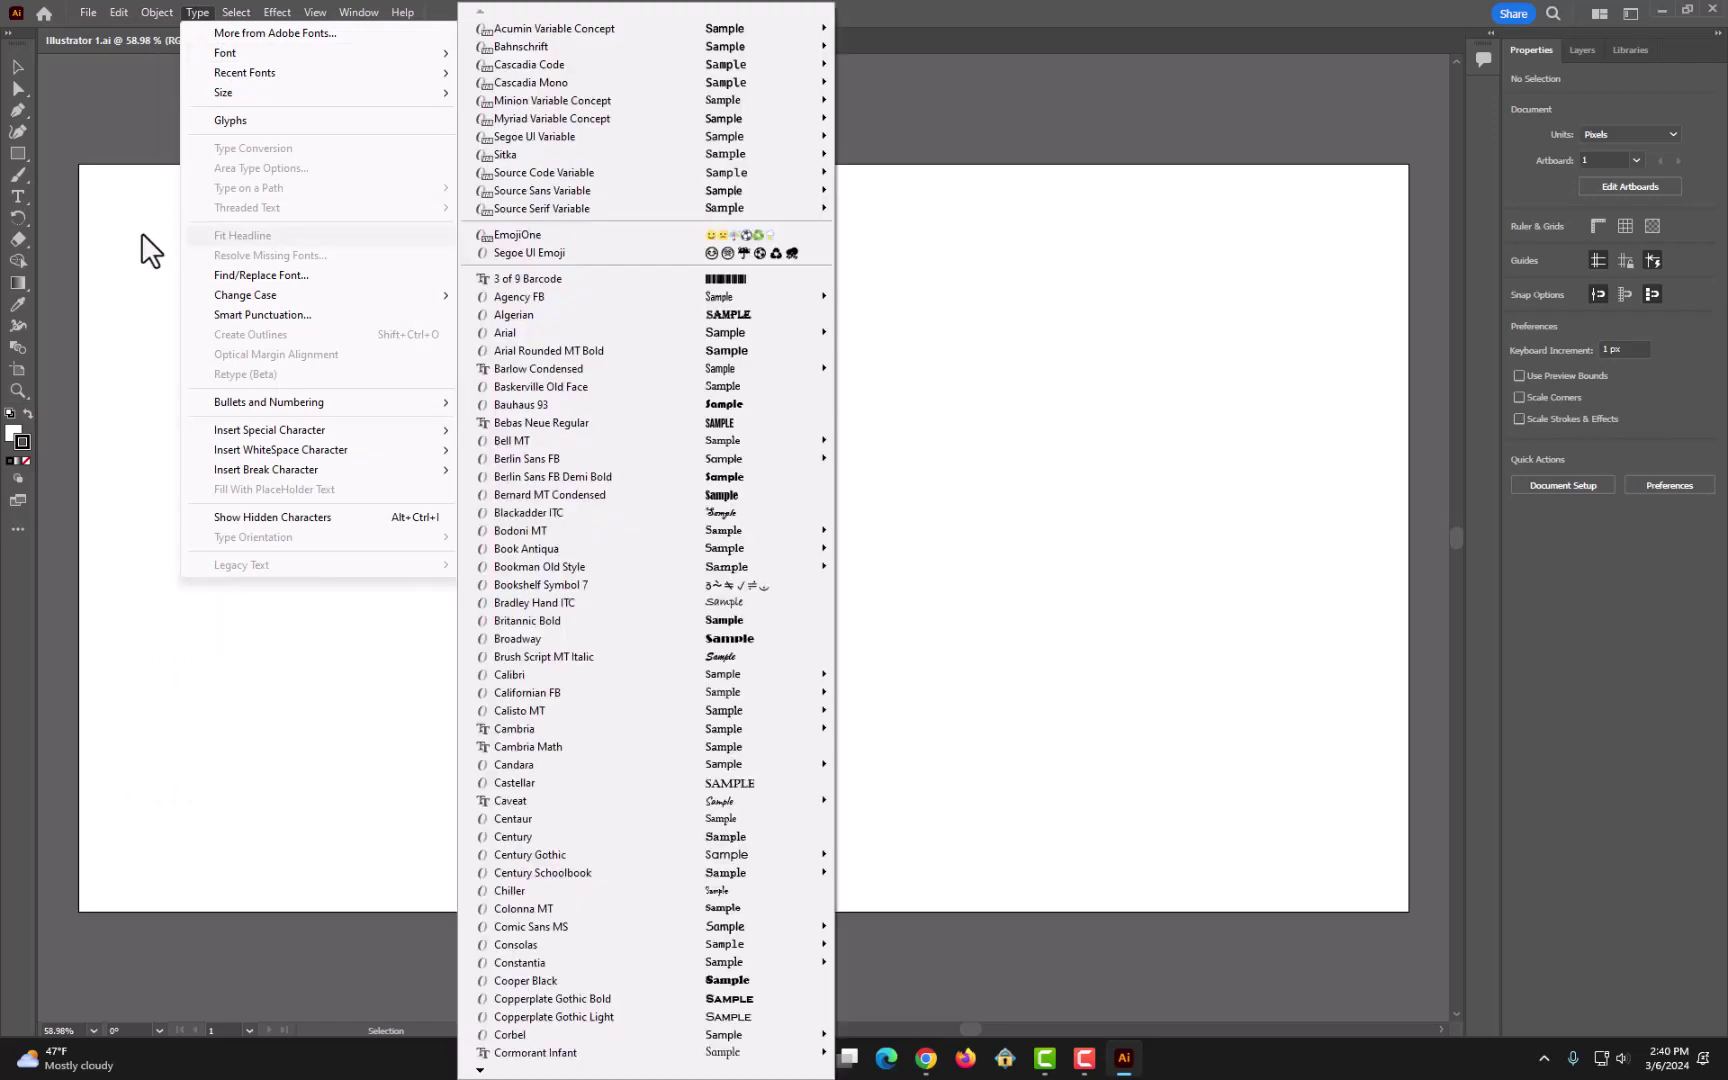
pyautogui.click(166, 258)
pyautogui.moveTo(297, 276); pyautogui.dragTo(950, 580)
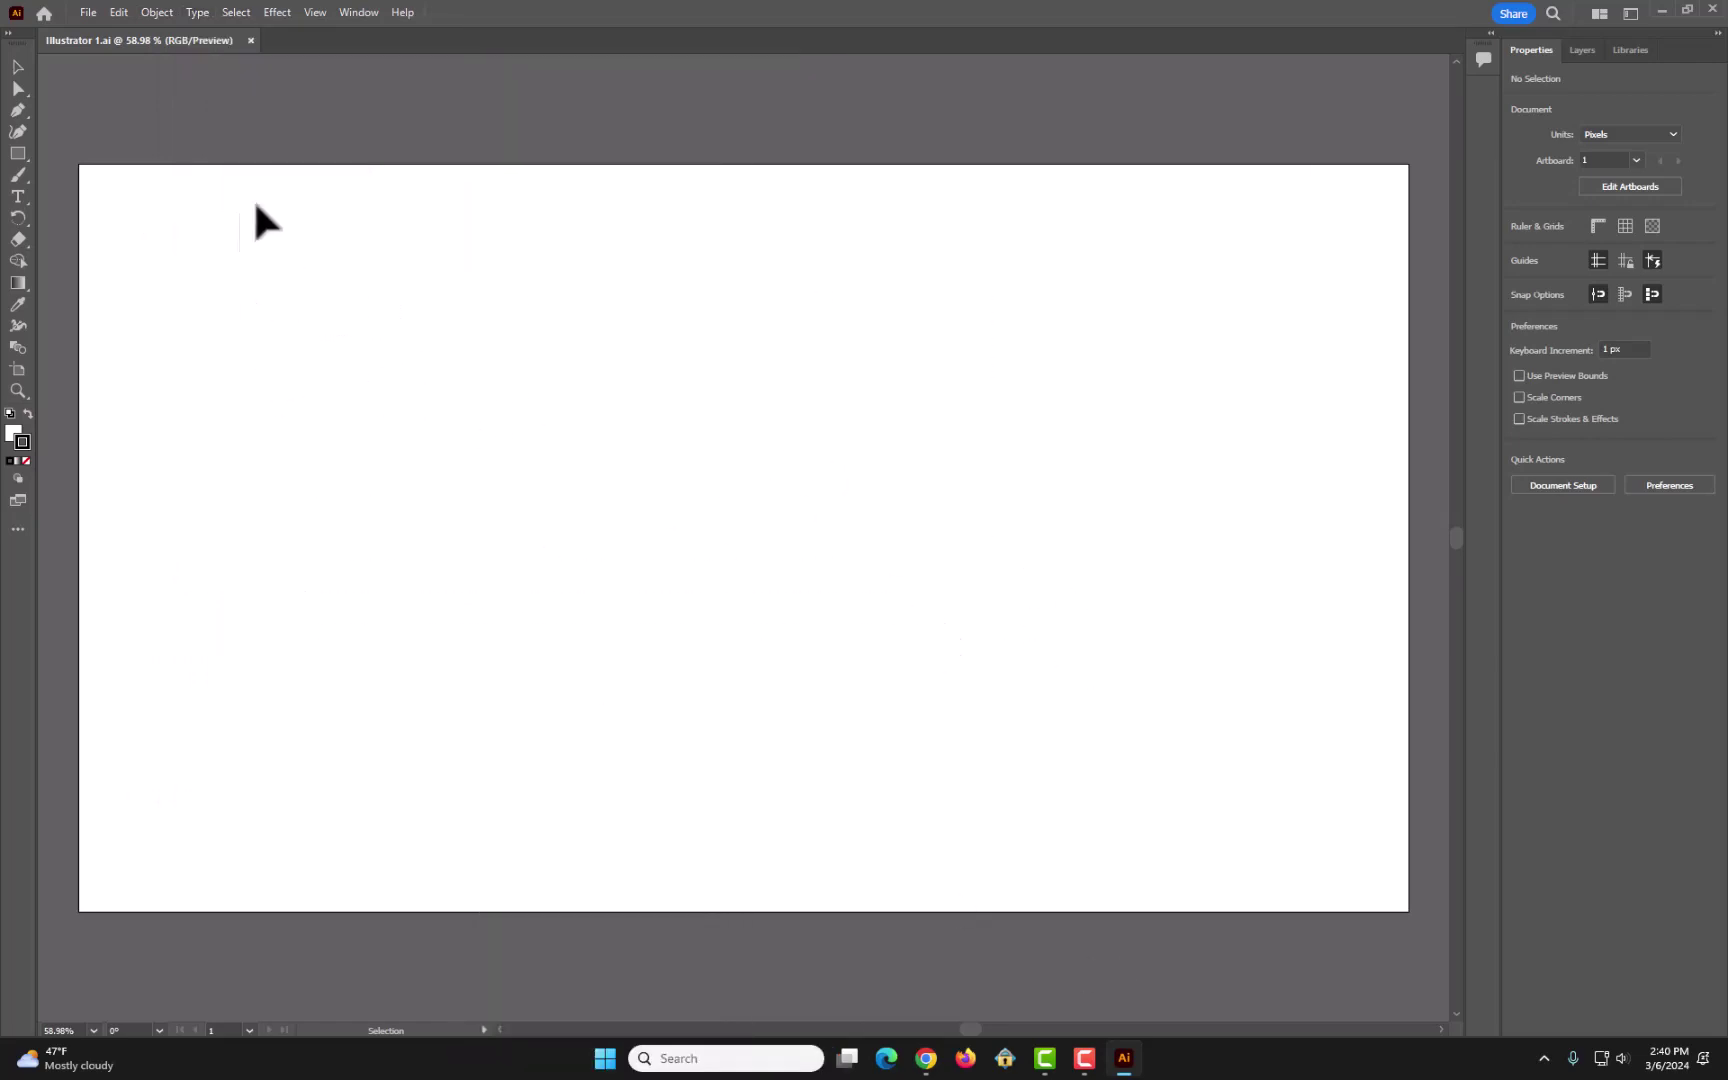
pyautogui.click(197, 12)
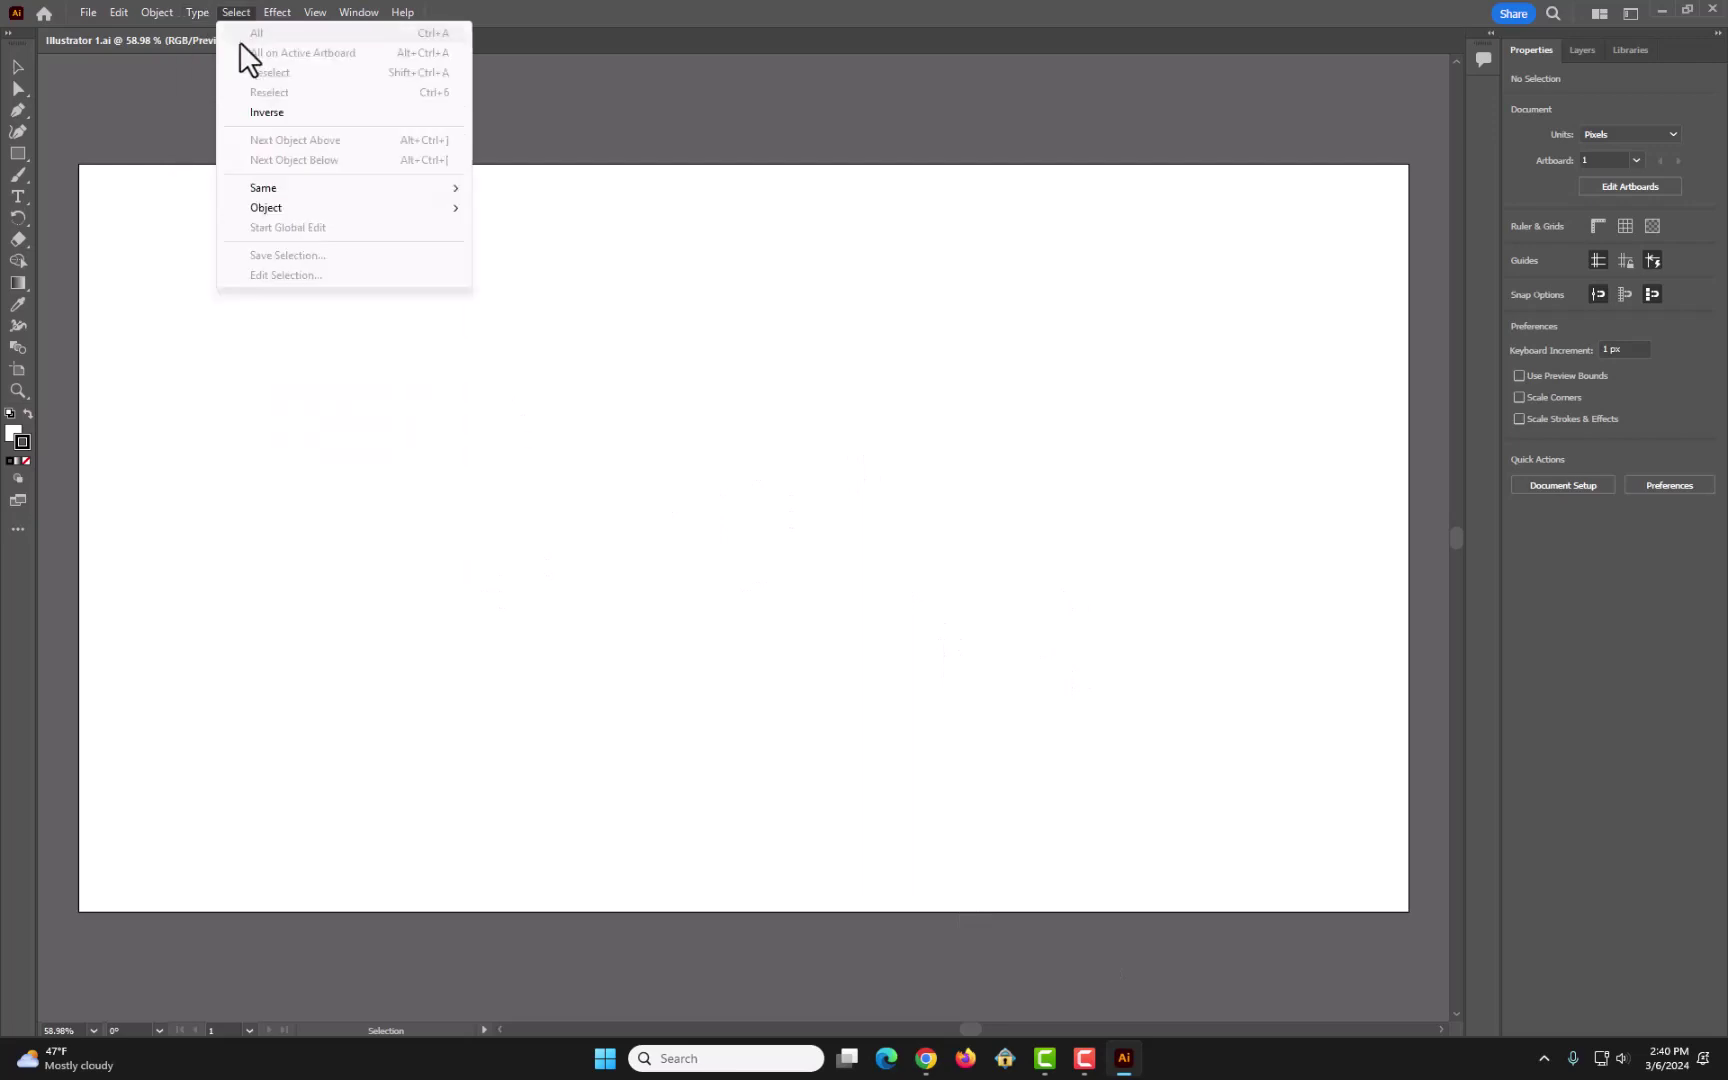
pyautogui.moveTo(243, 14)
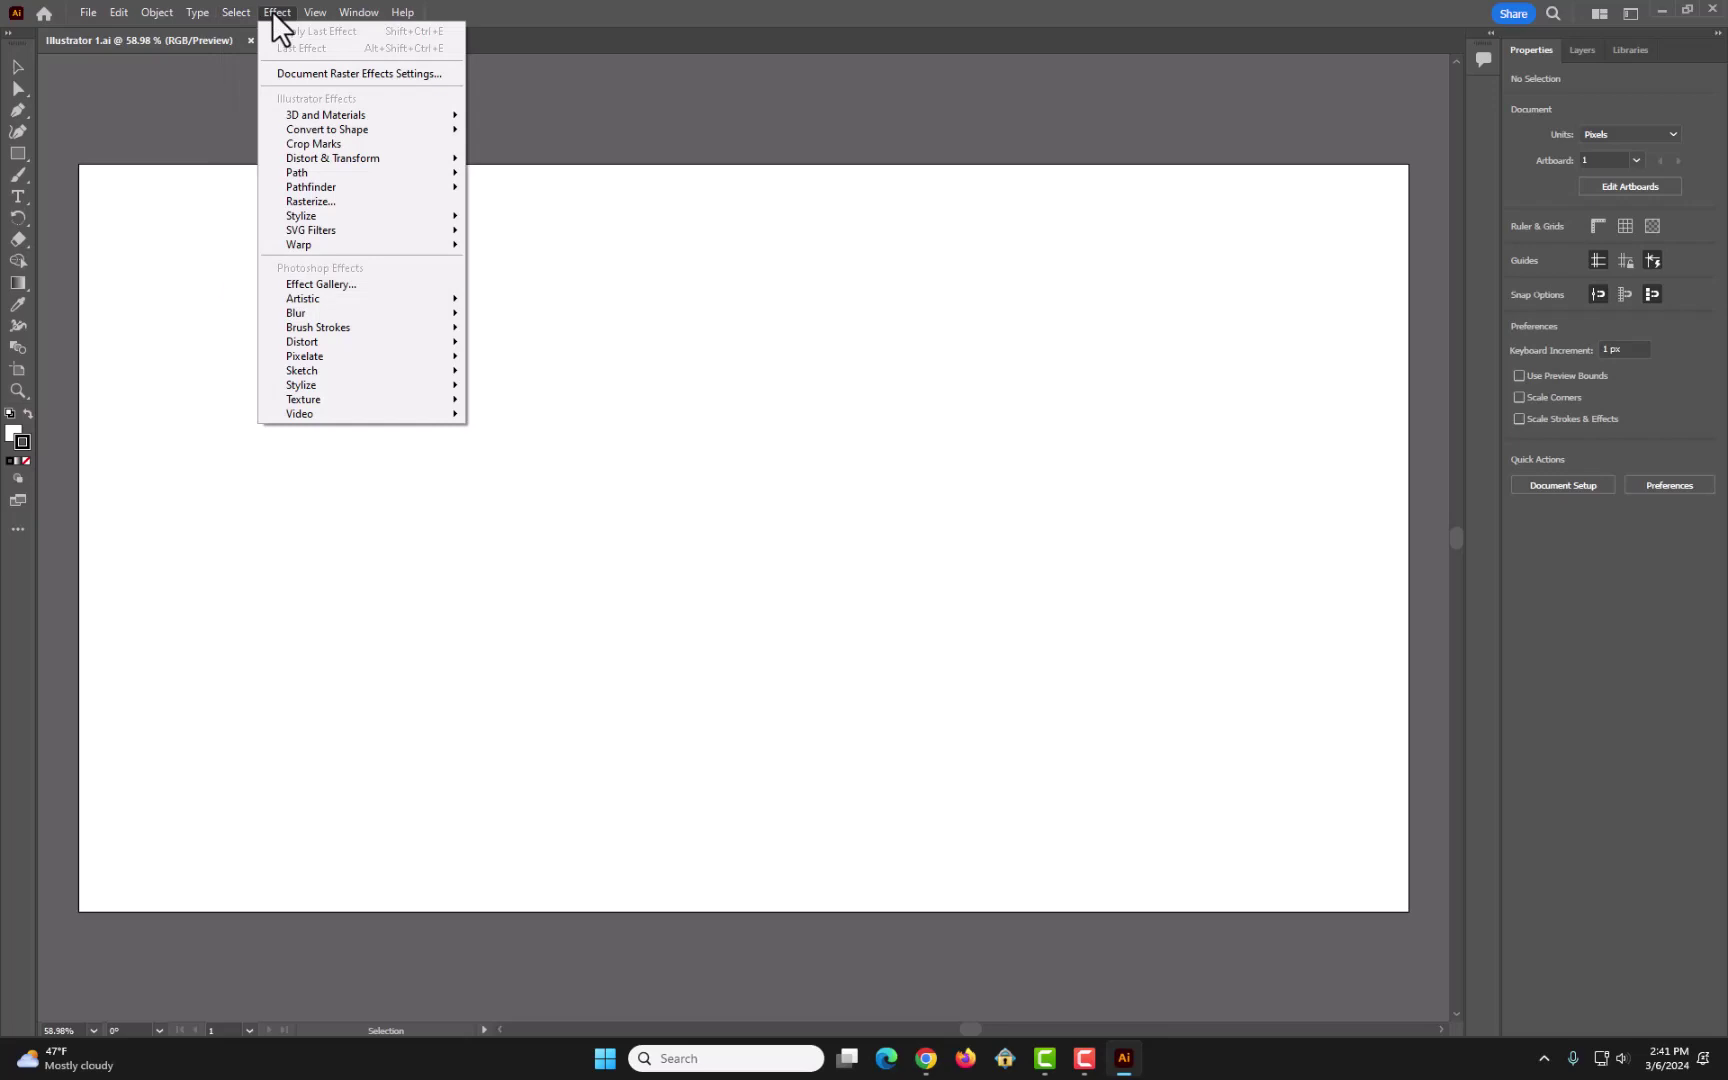
pyautogui.moveTo(332, 297)
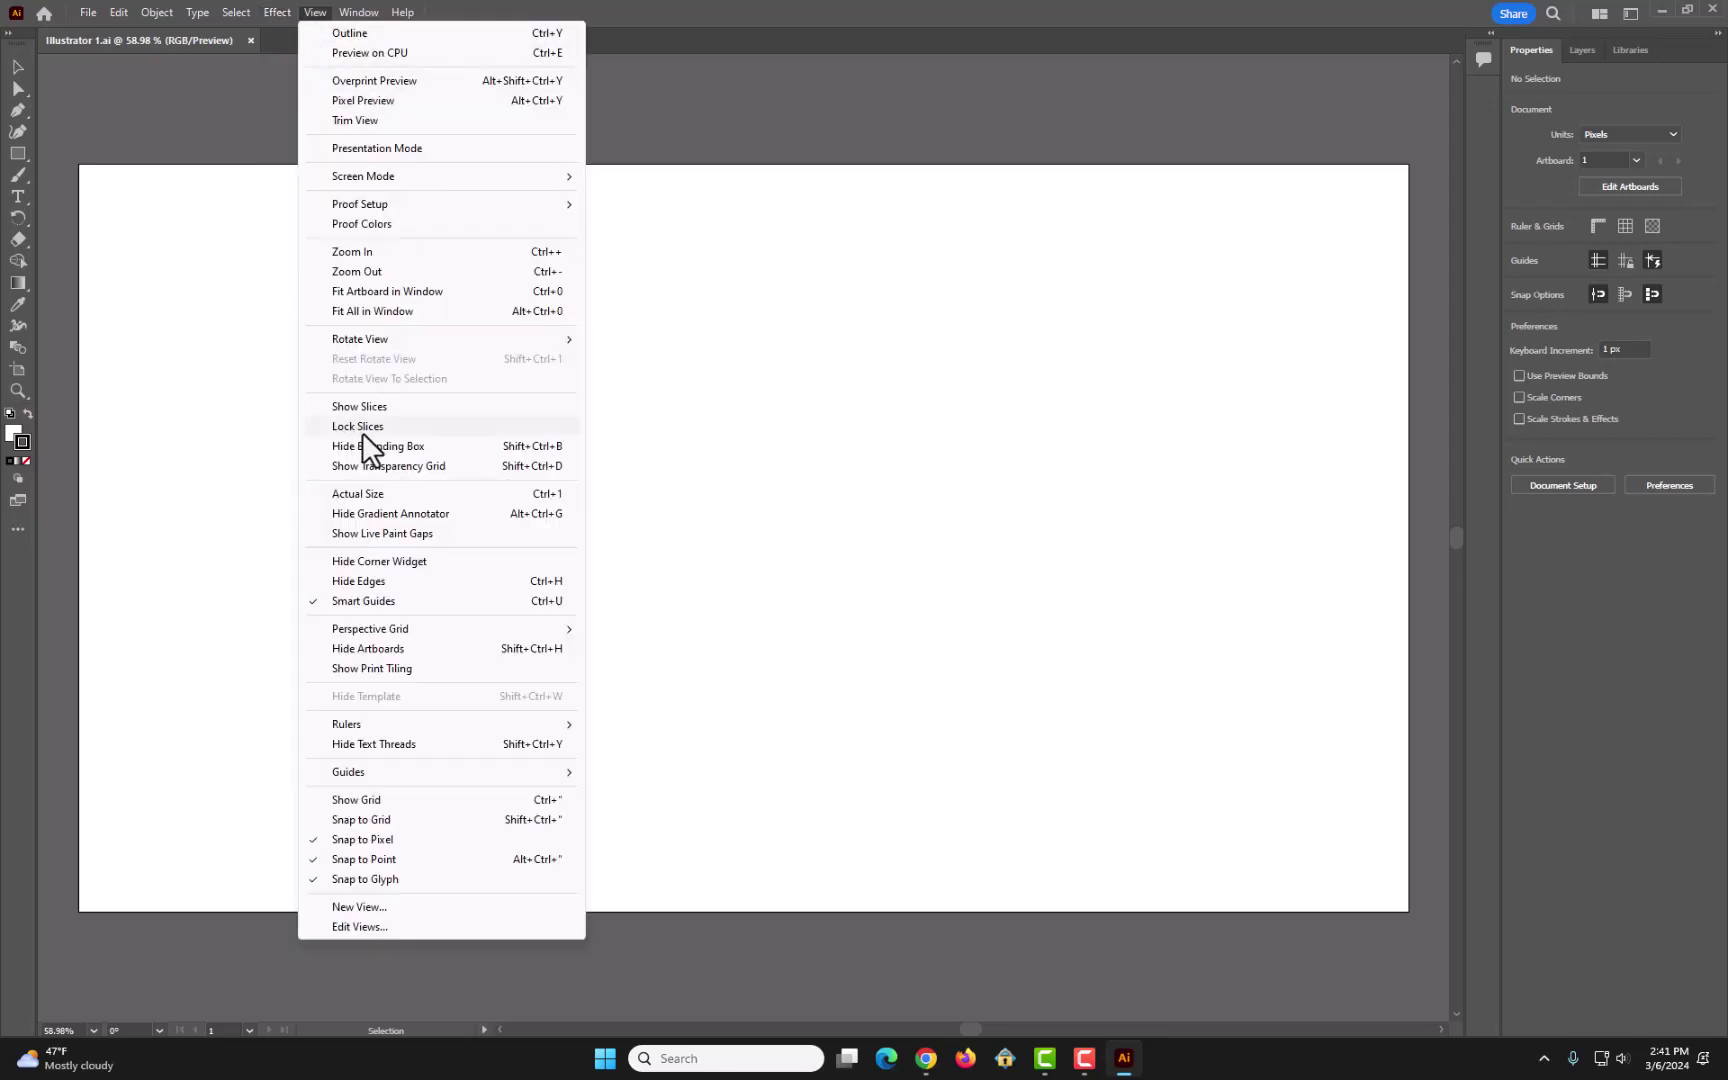
pyautogui.moveTo(584, 339)
pyautogui.moveTo(446, 771)
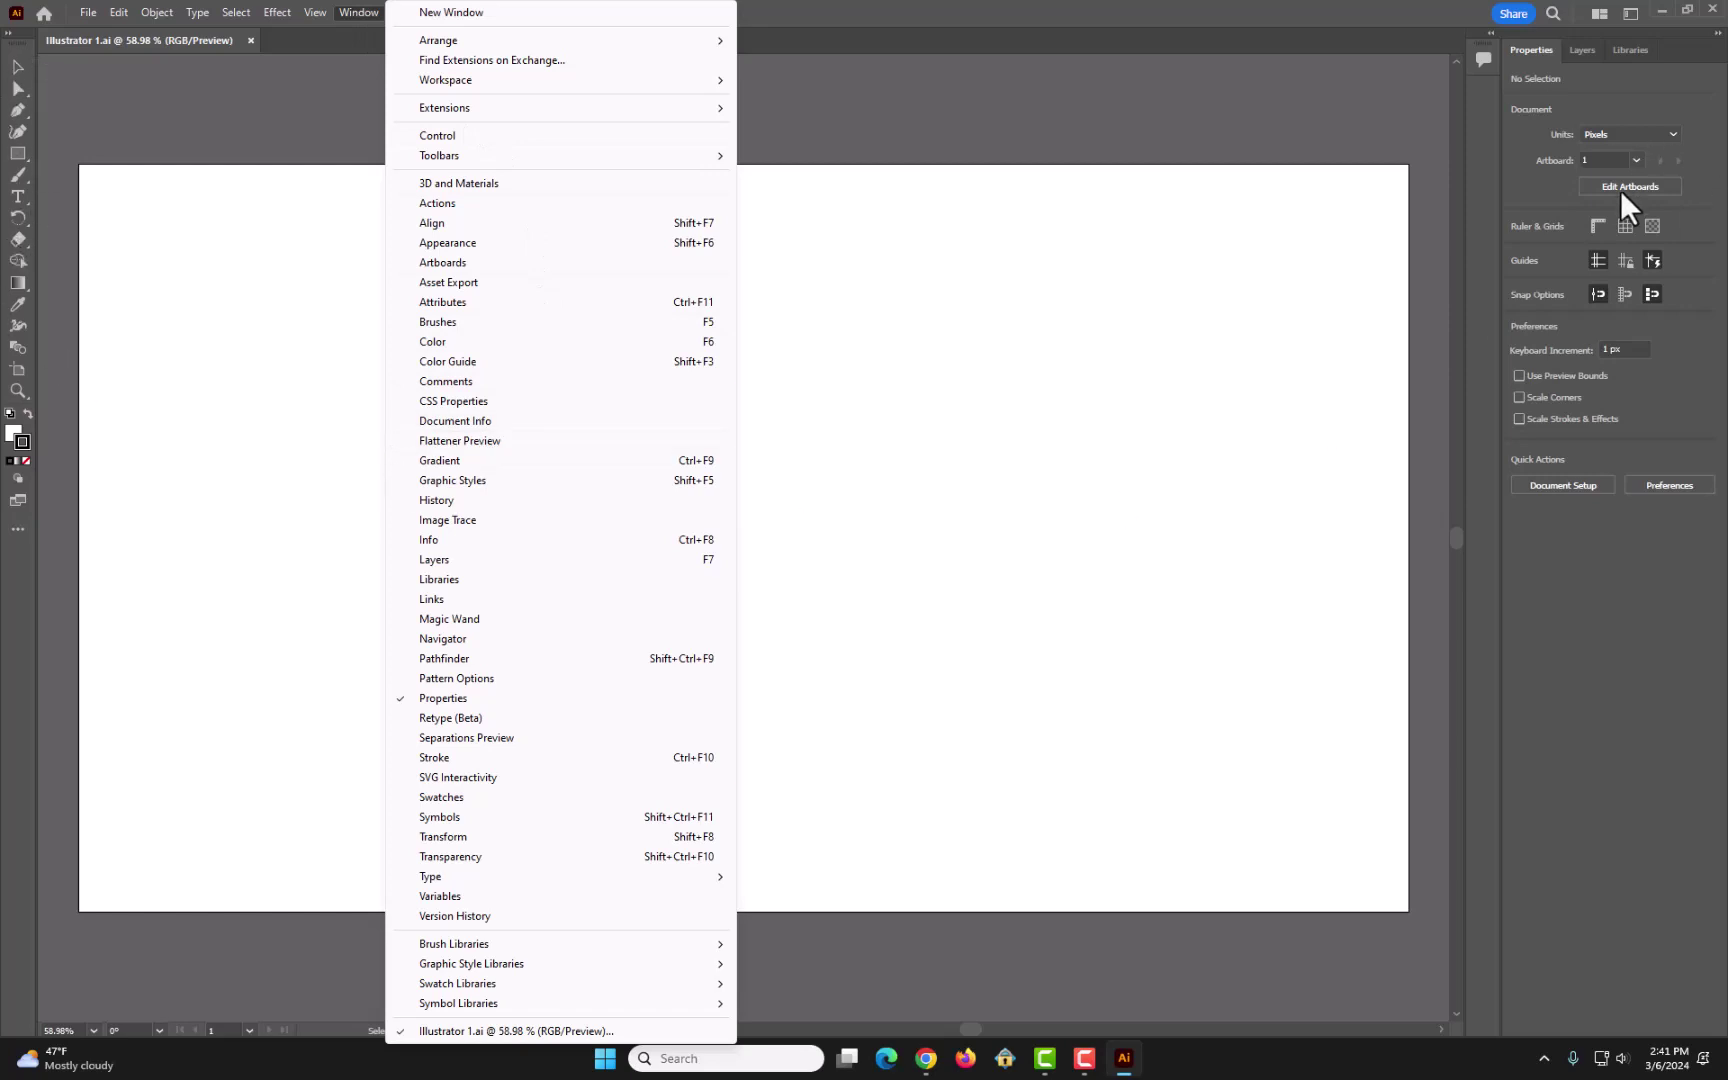
# Show the Layers panel, then open, dock, float and close the Magic Wand panel.
pyautogui.click(1580, 49)
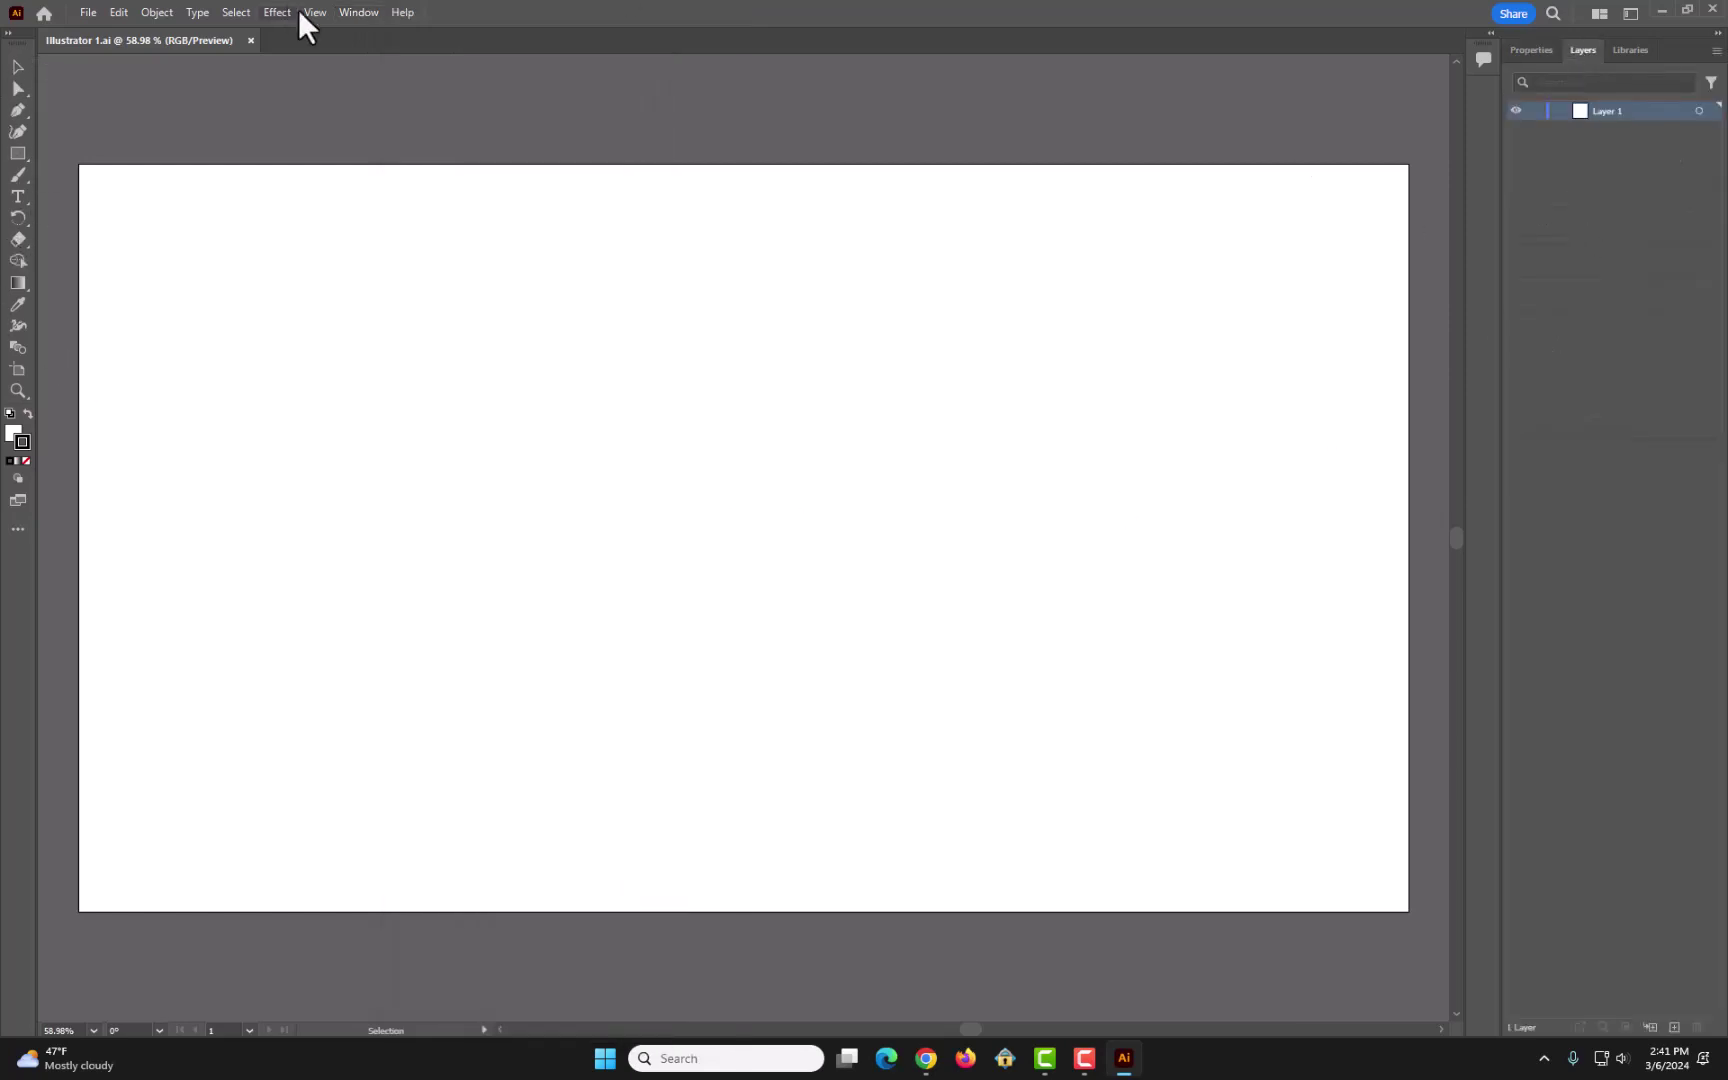
pyautogui.click(360, 12)
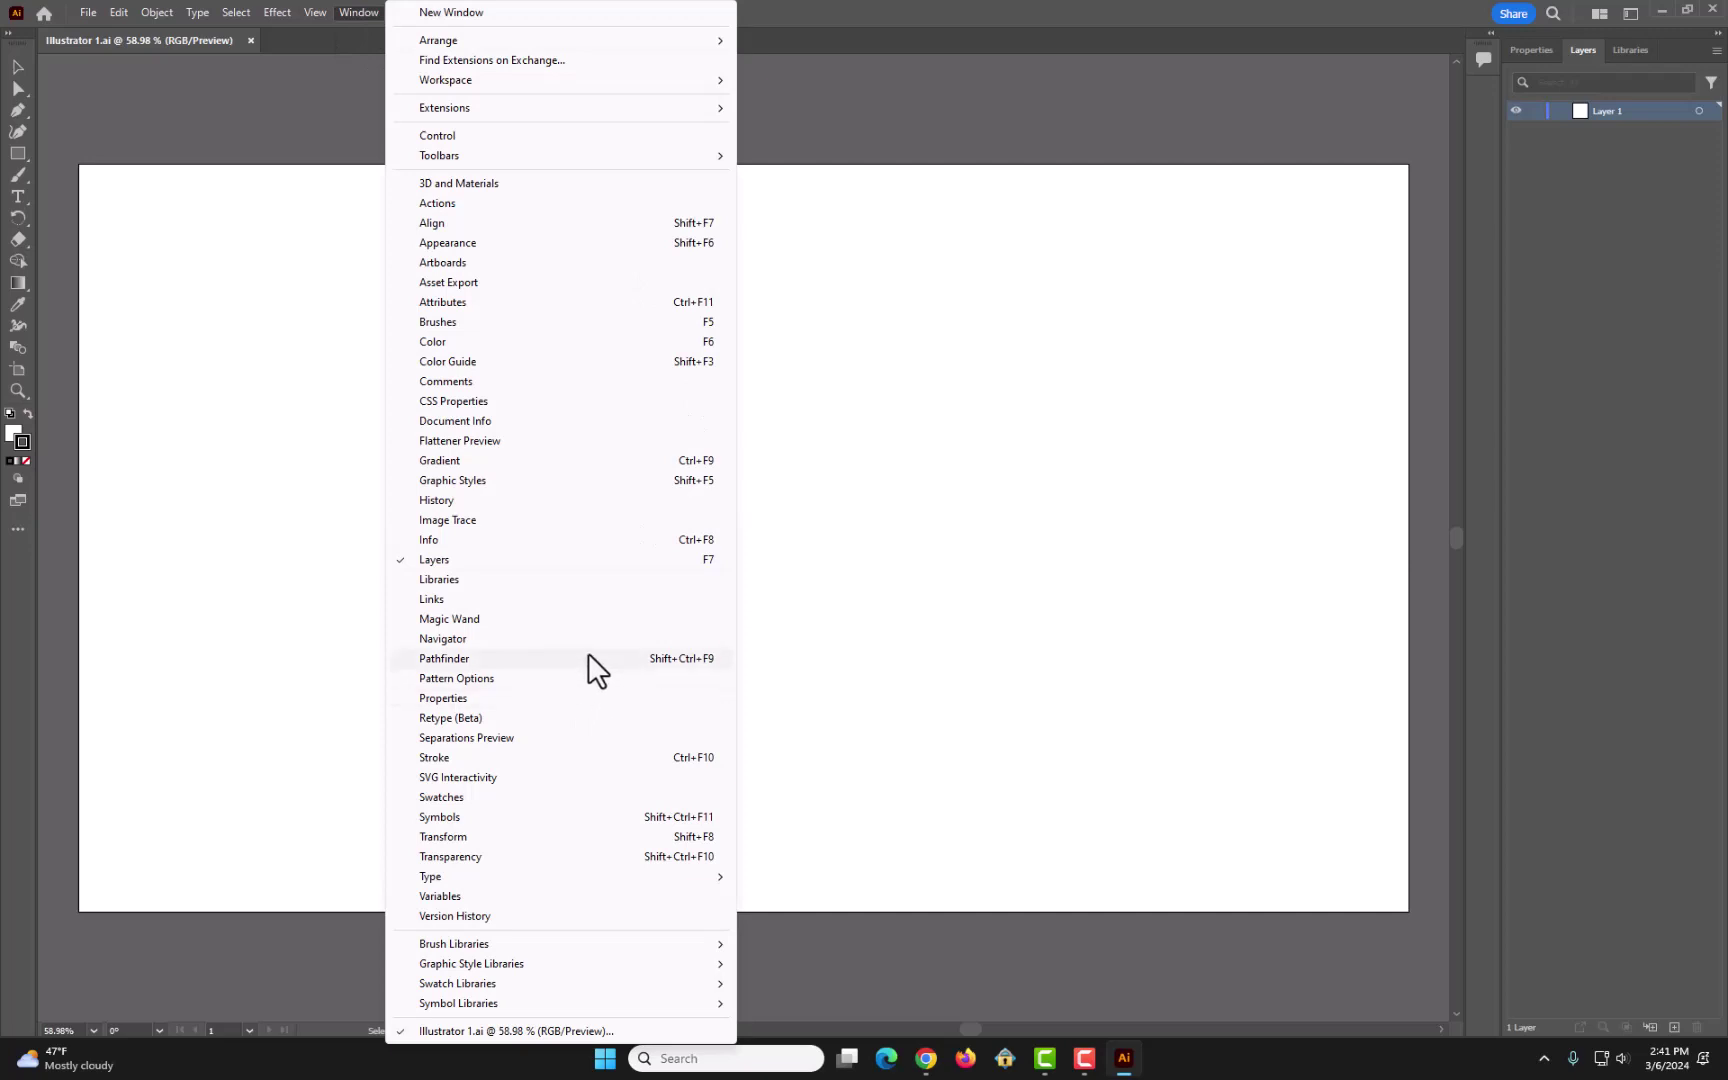
pyautogui.click(594, 619)
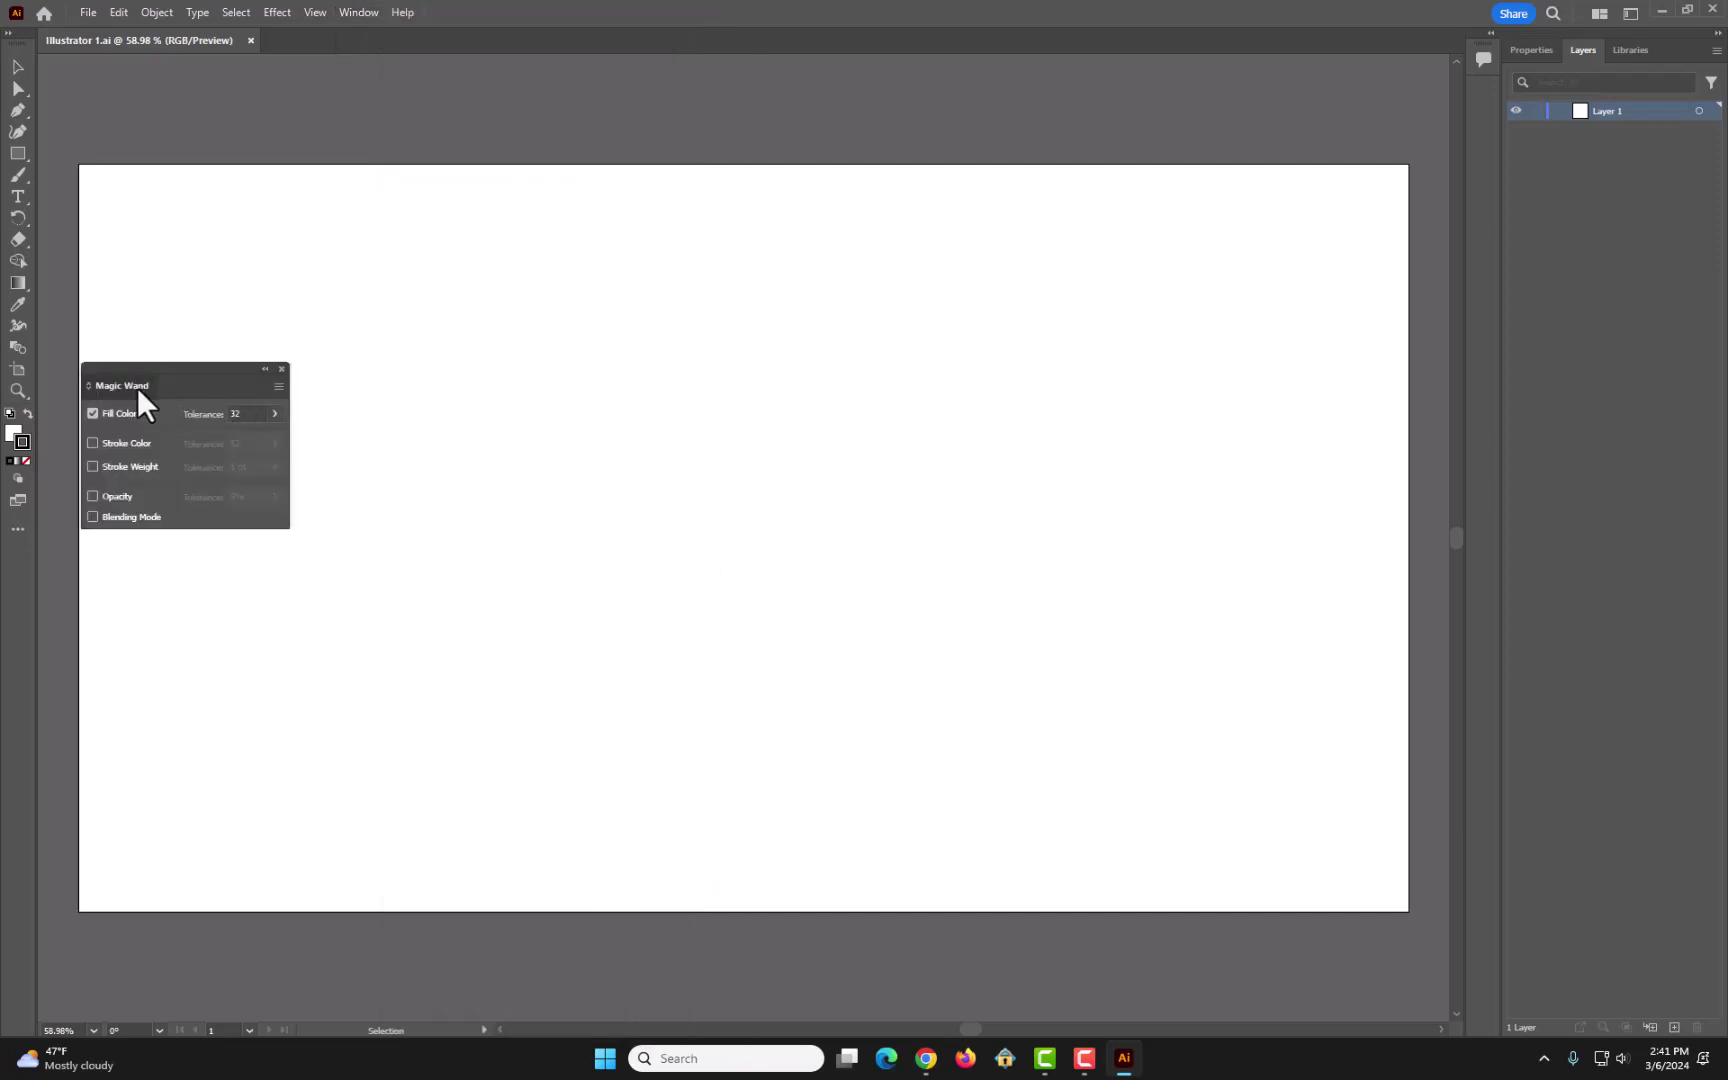
pyautogui.moveTo(136, 387); pyautogui.dragTo(2, 663)
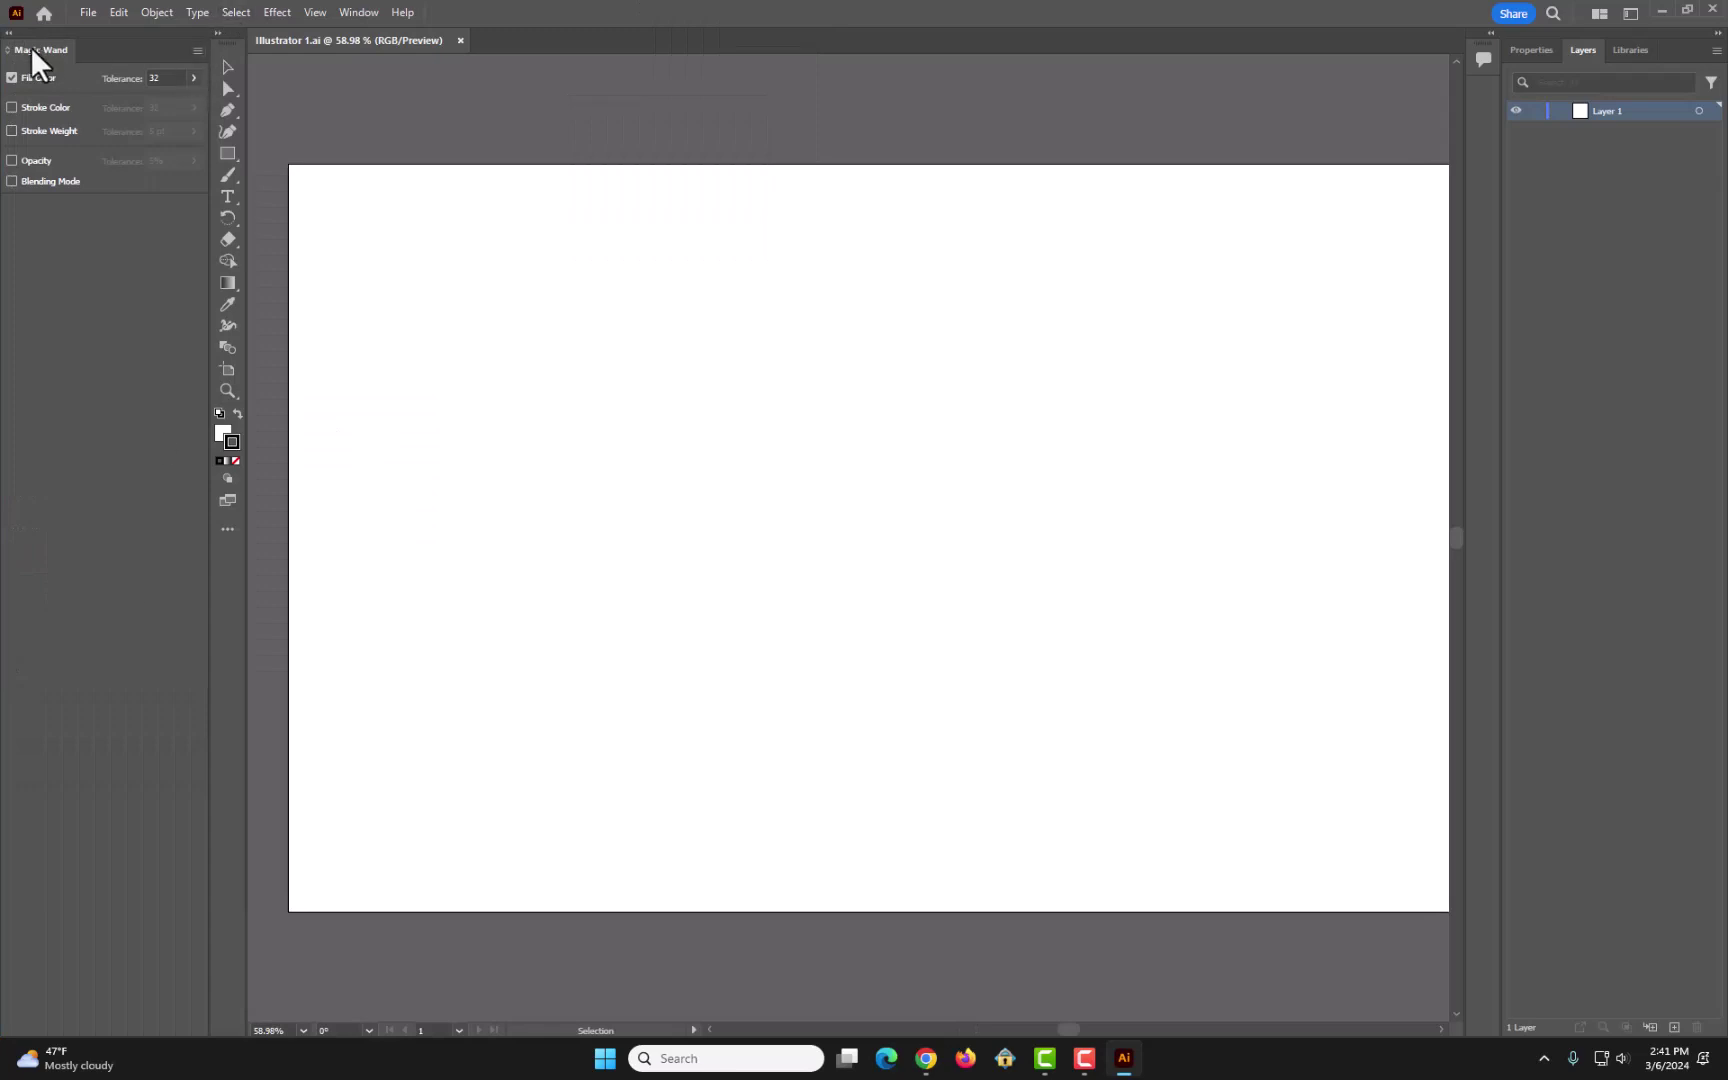
pyautogui.moveTo(31, 47); pyautogui.dragTo(332, 398)
pyautogui.click(513, 388)
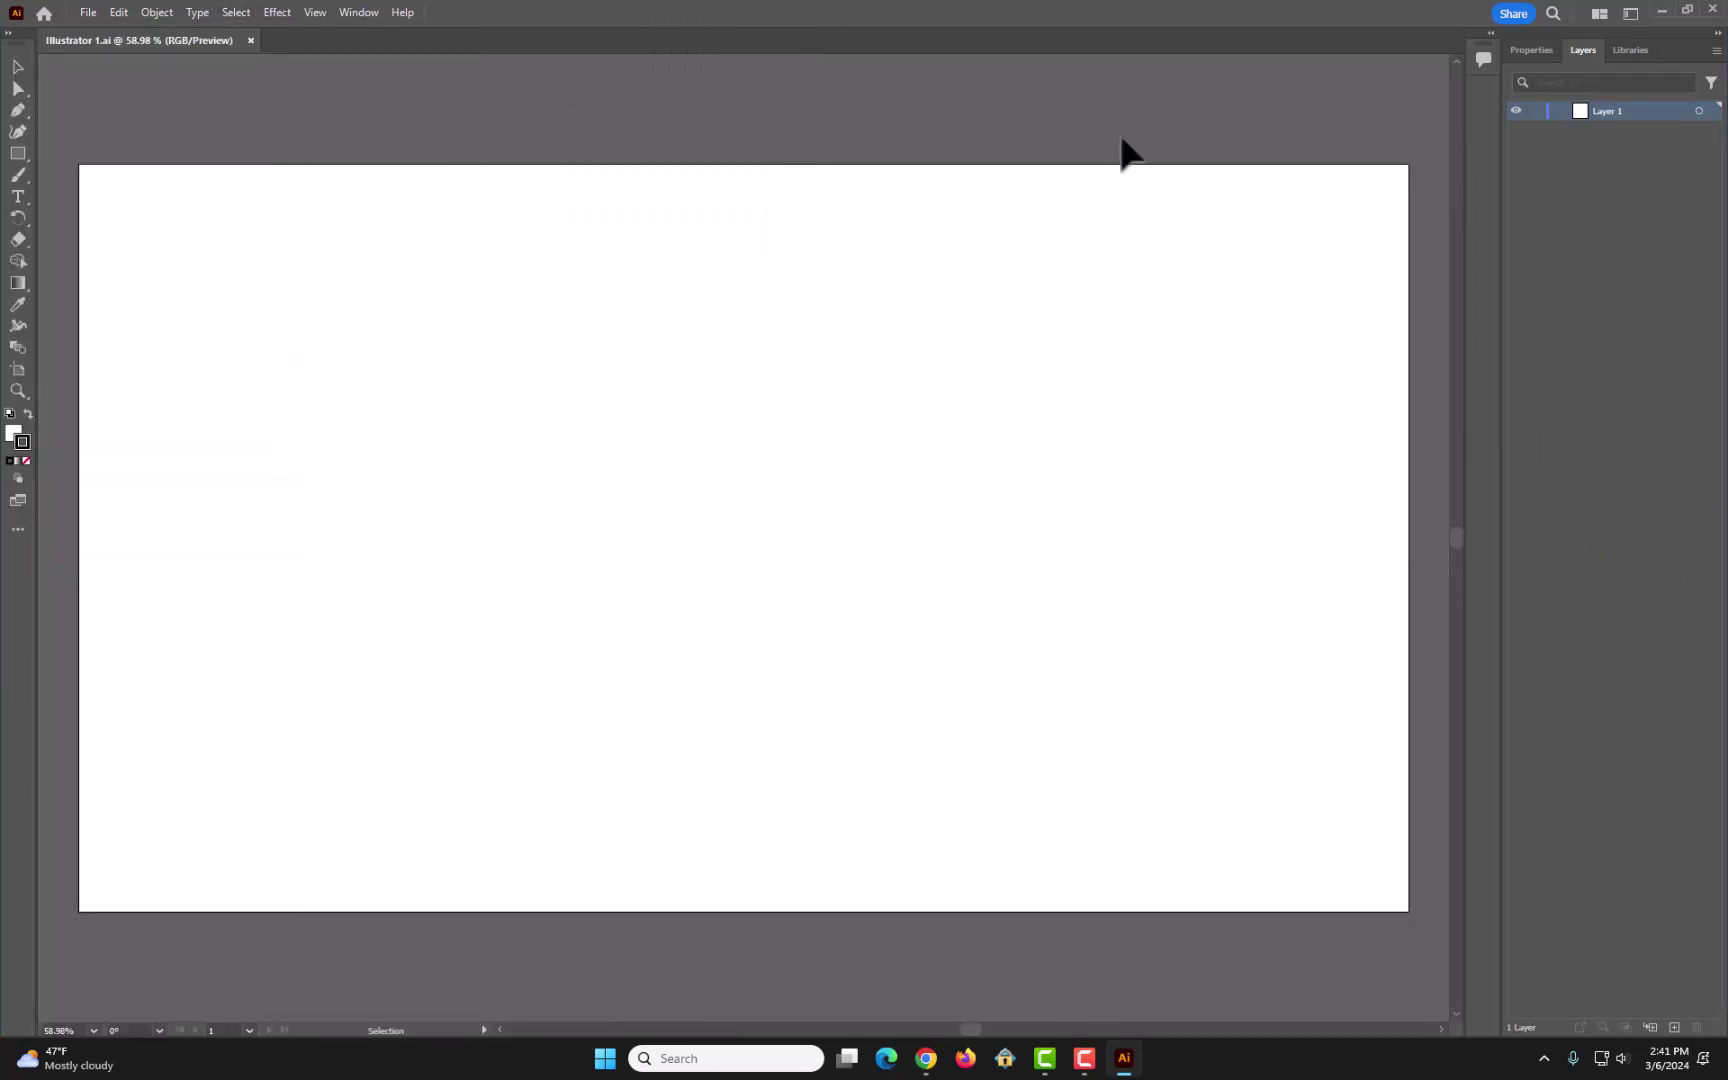
# Close the Magic Wand panel, then open and close the Help menu and Discover panel.
pyautogui.click(1538, 52)
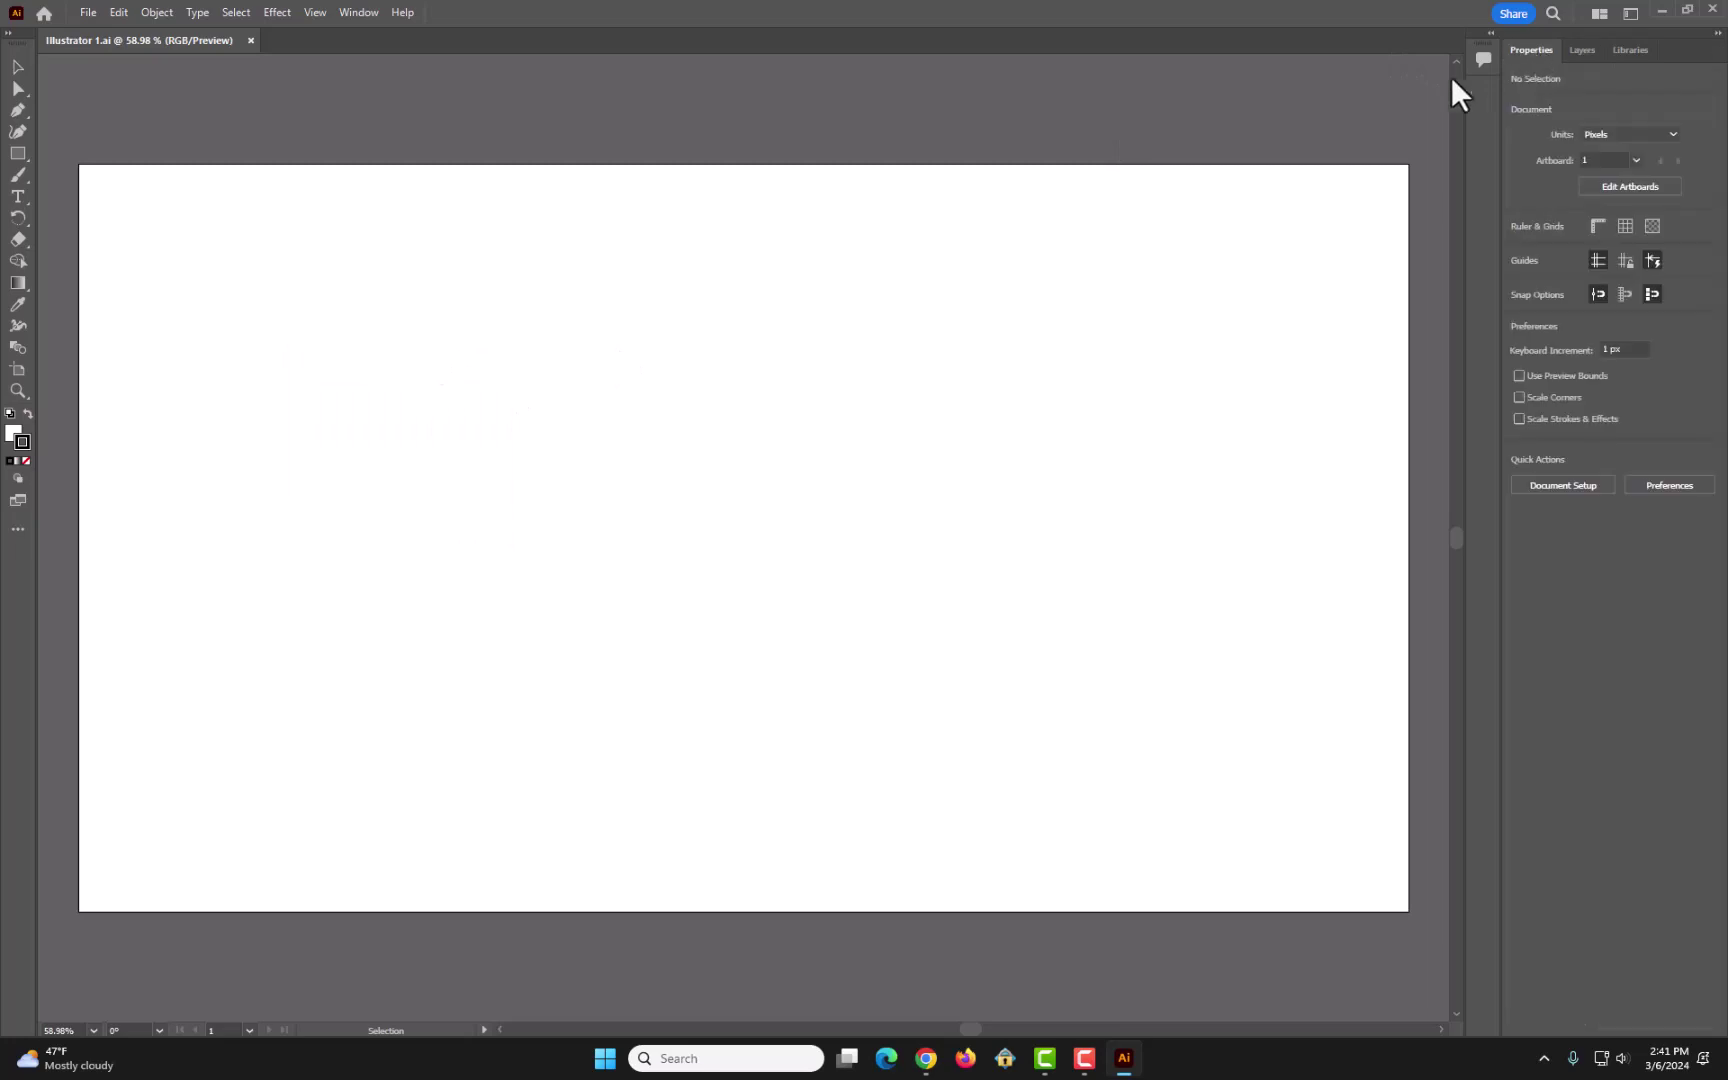
pyautogui.click(401, 12)
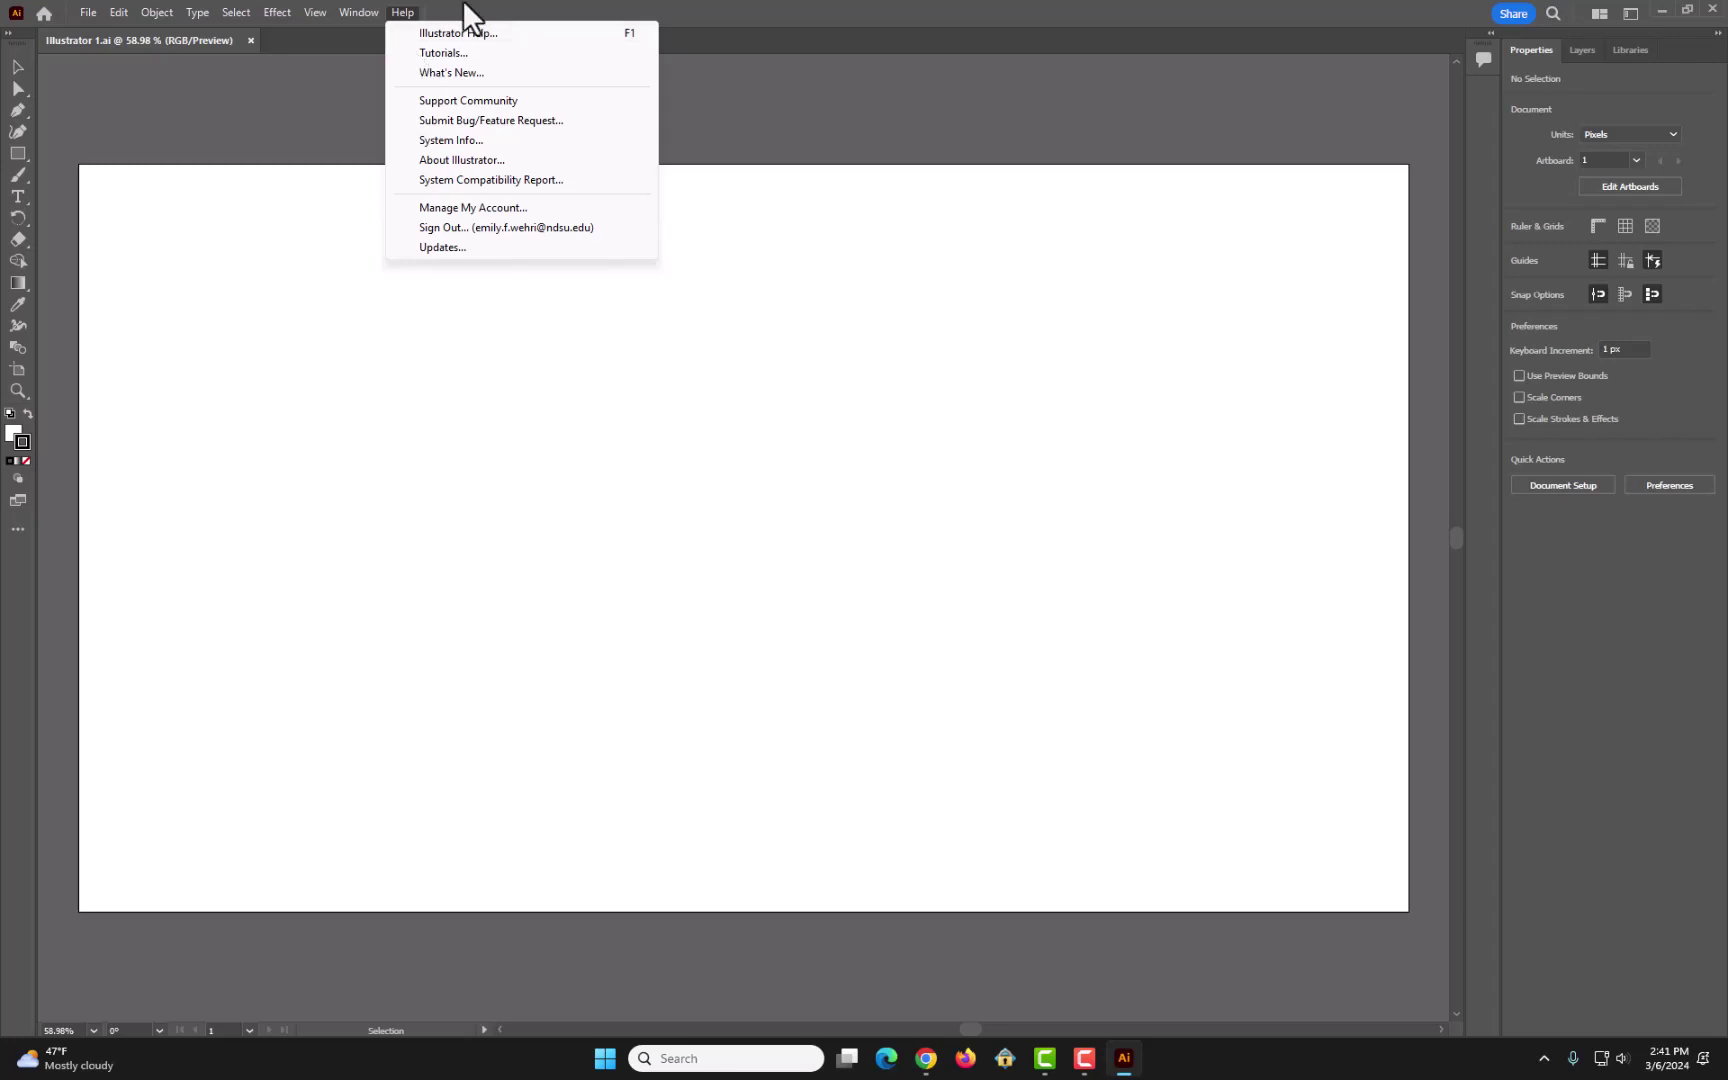
pyautogui.click(1062, 16)
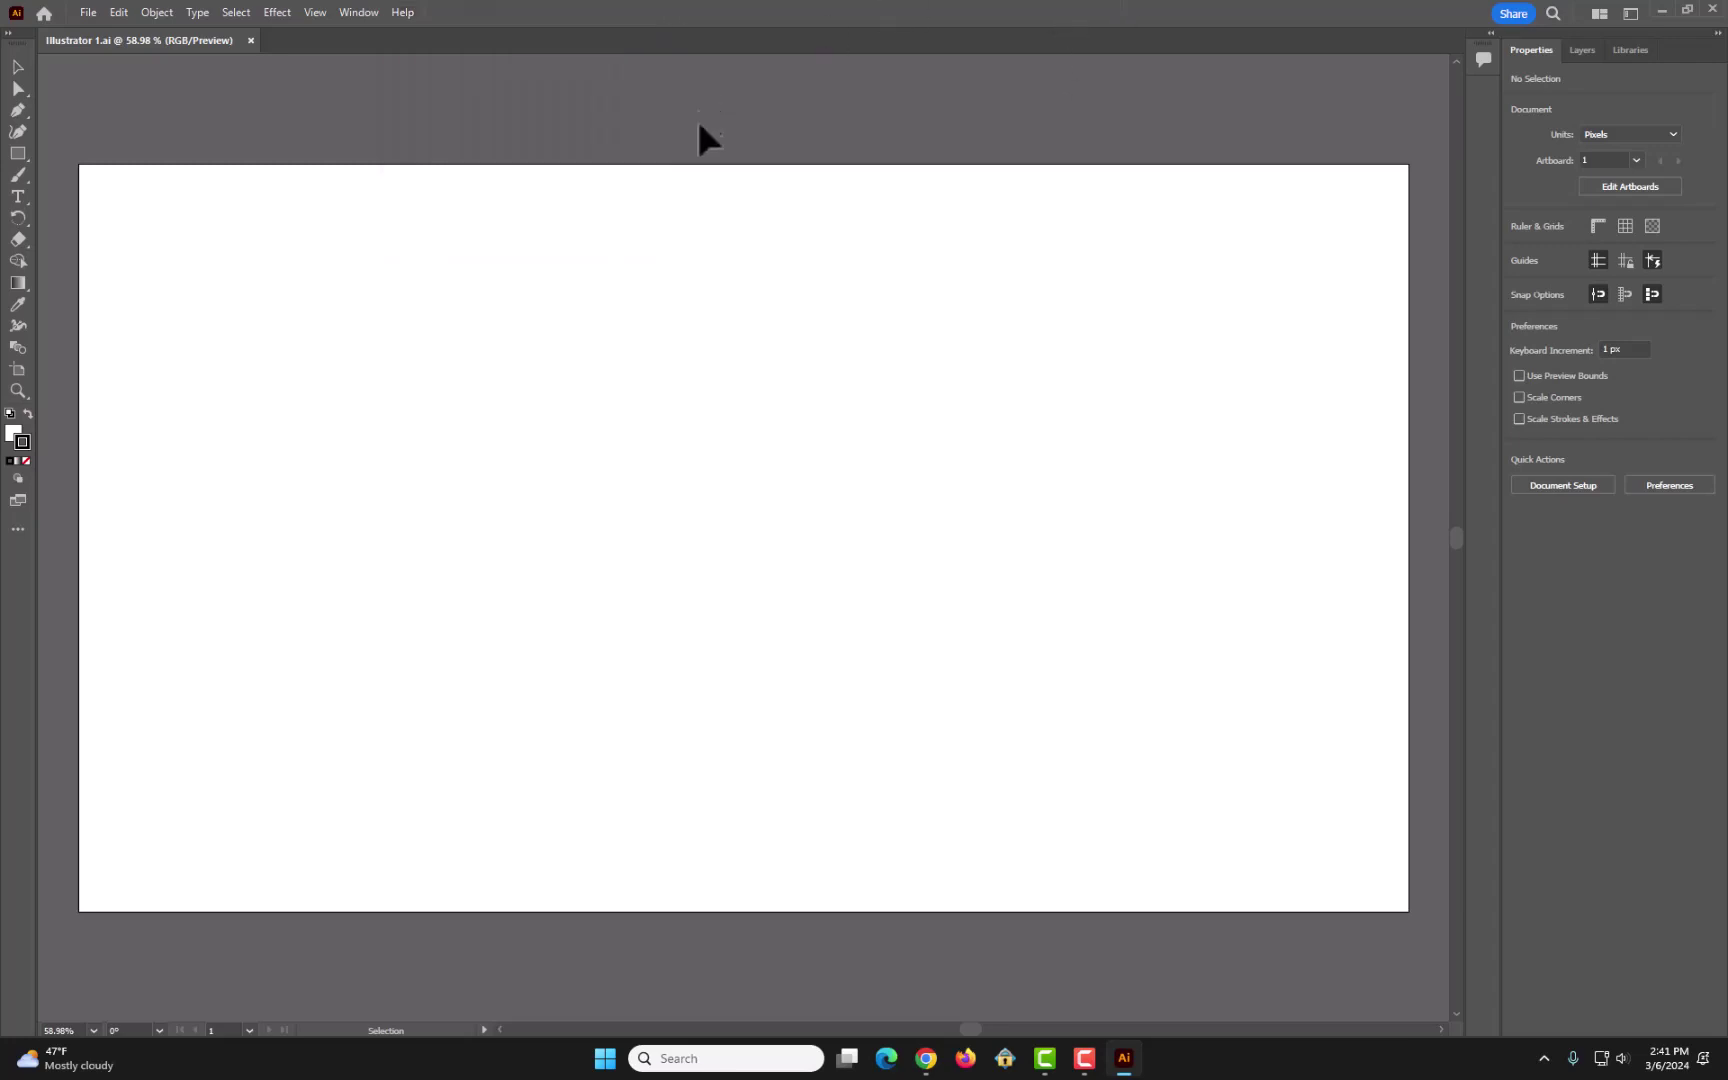
pyautogui.click(1547, 10)
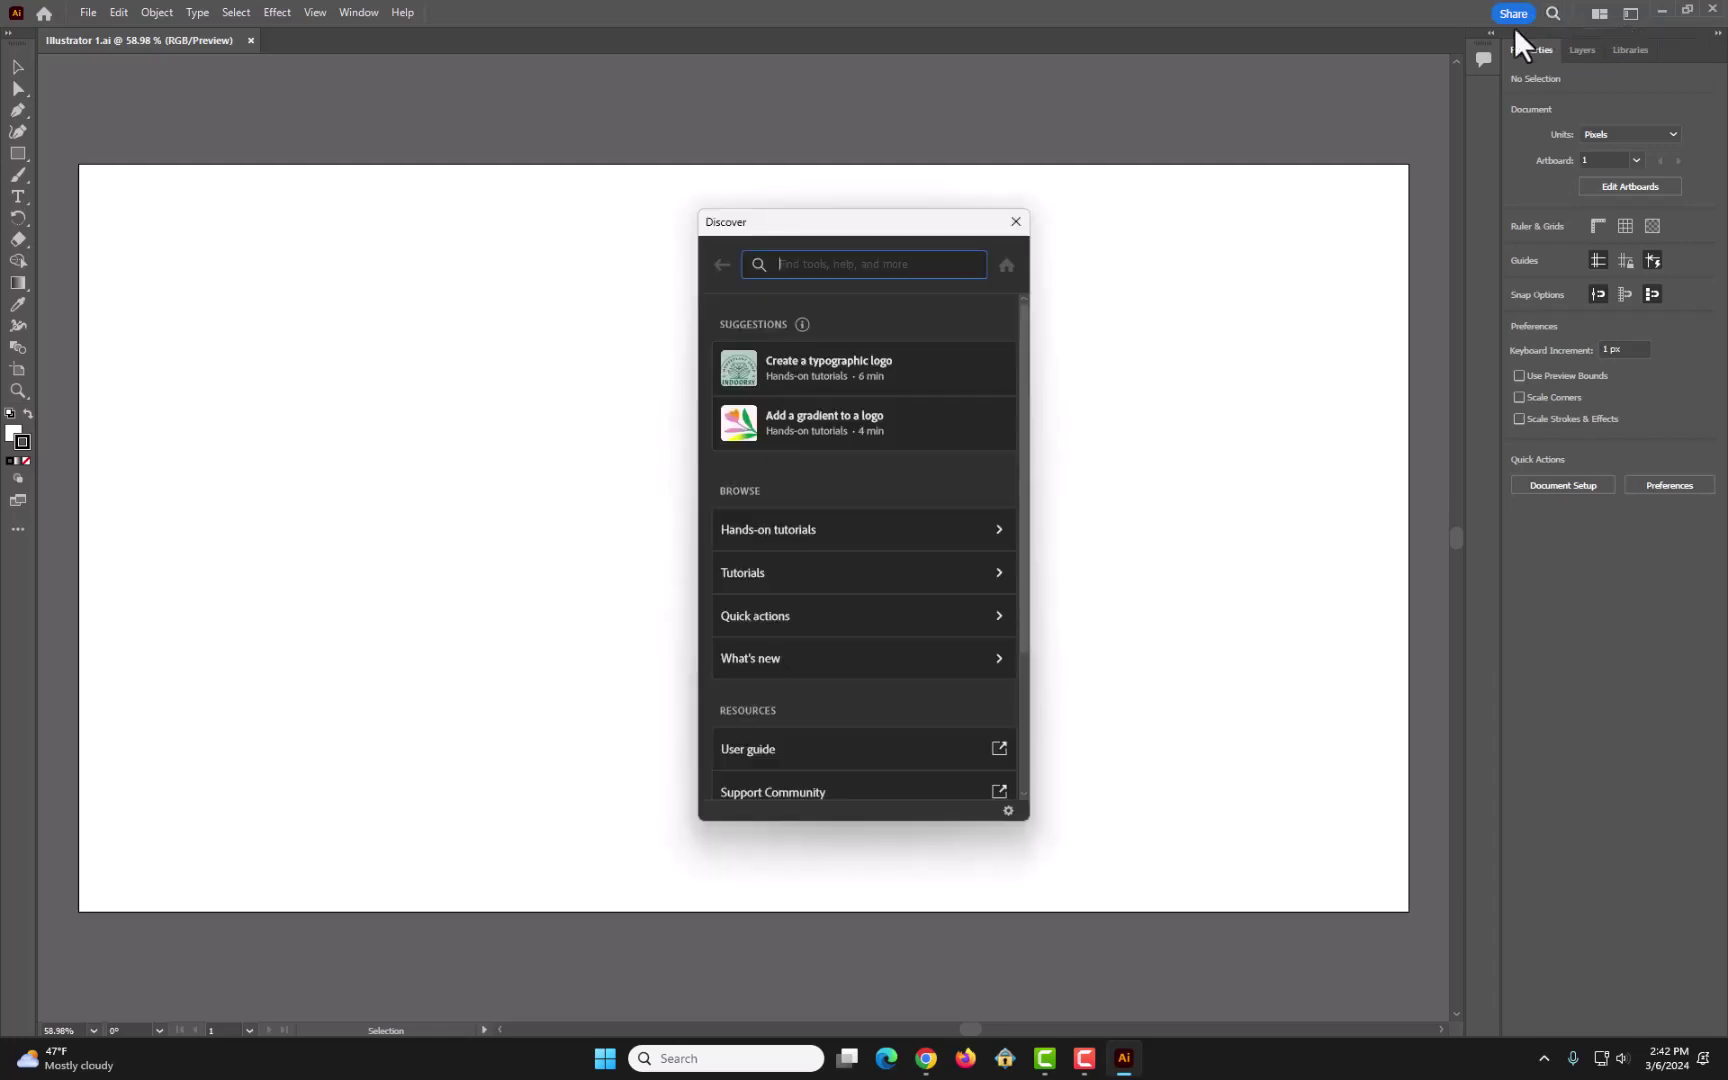
pyautogui.click(1015, 221)
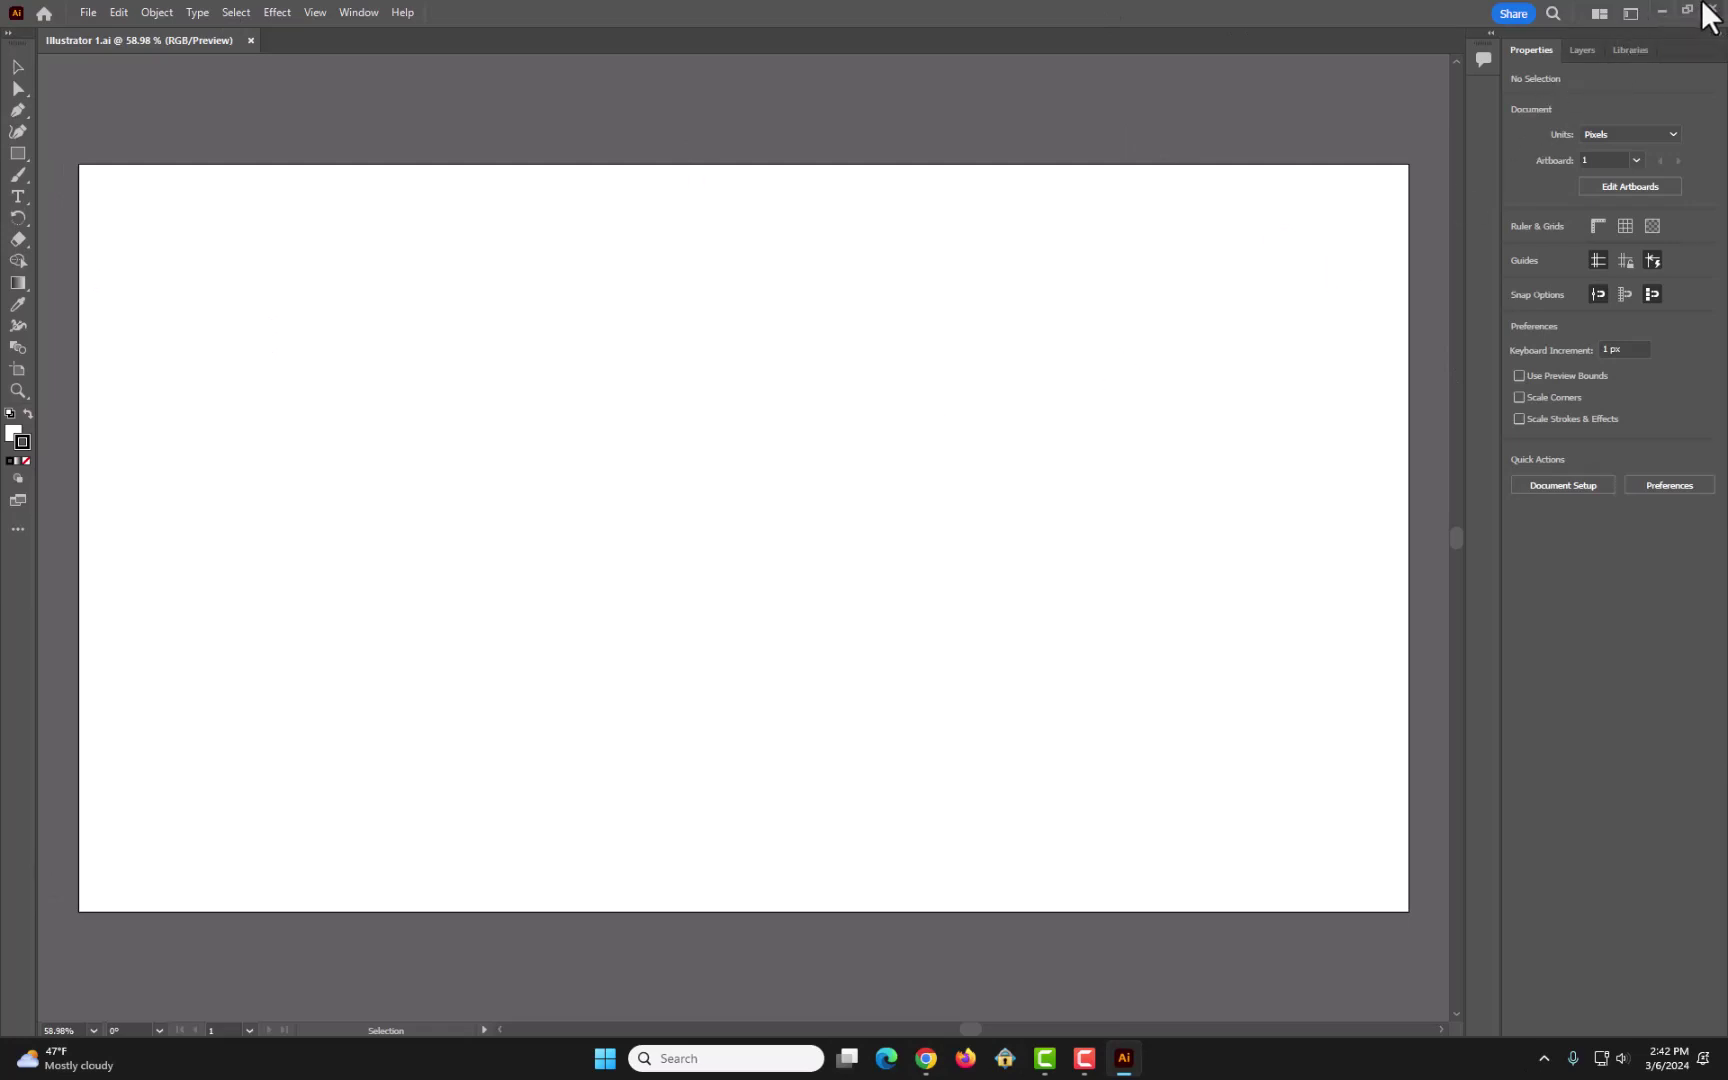
# Switch to the Painting workspace showing Color, Swatches, Color Guide, Brushes and Layers panels.
pyautogui.click(1626, 16)
pyautogui.click(1235, 76)
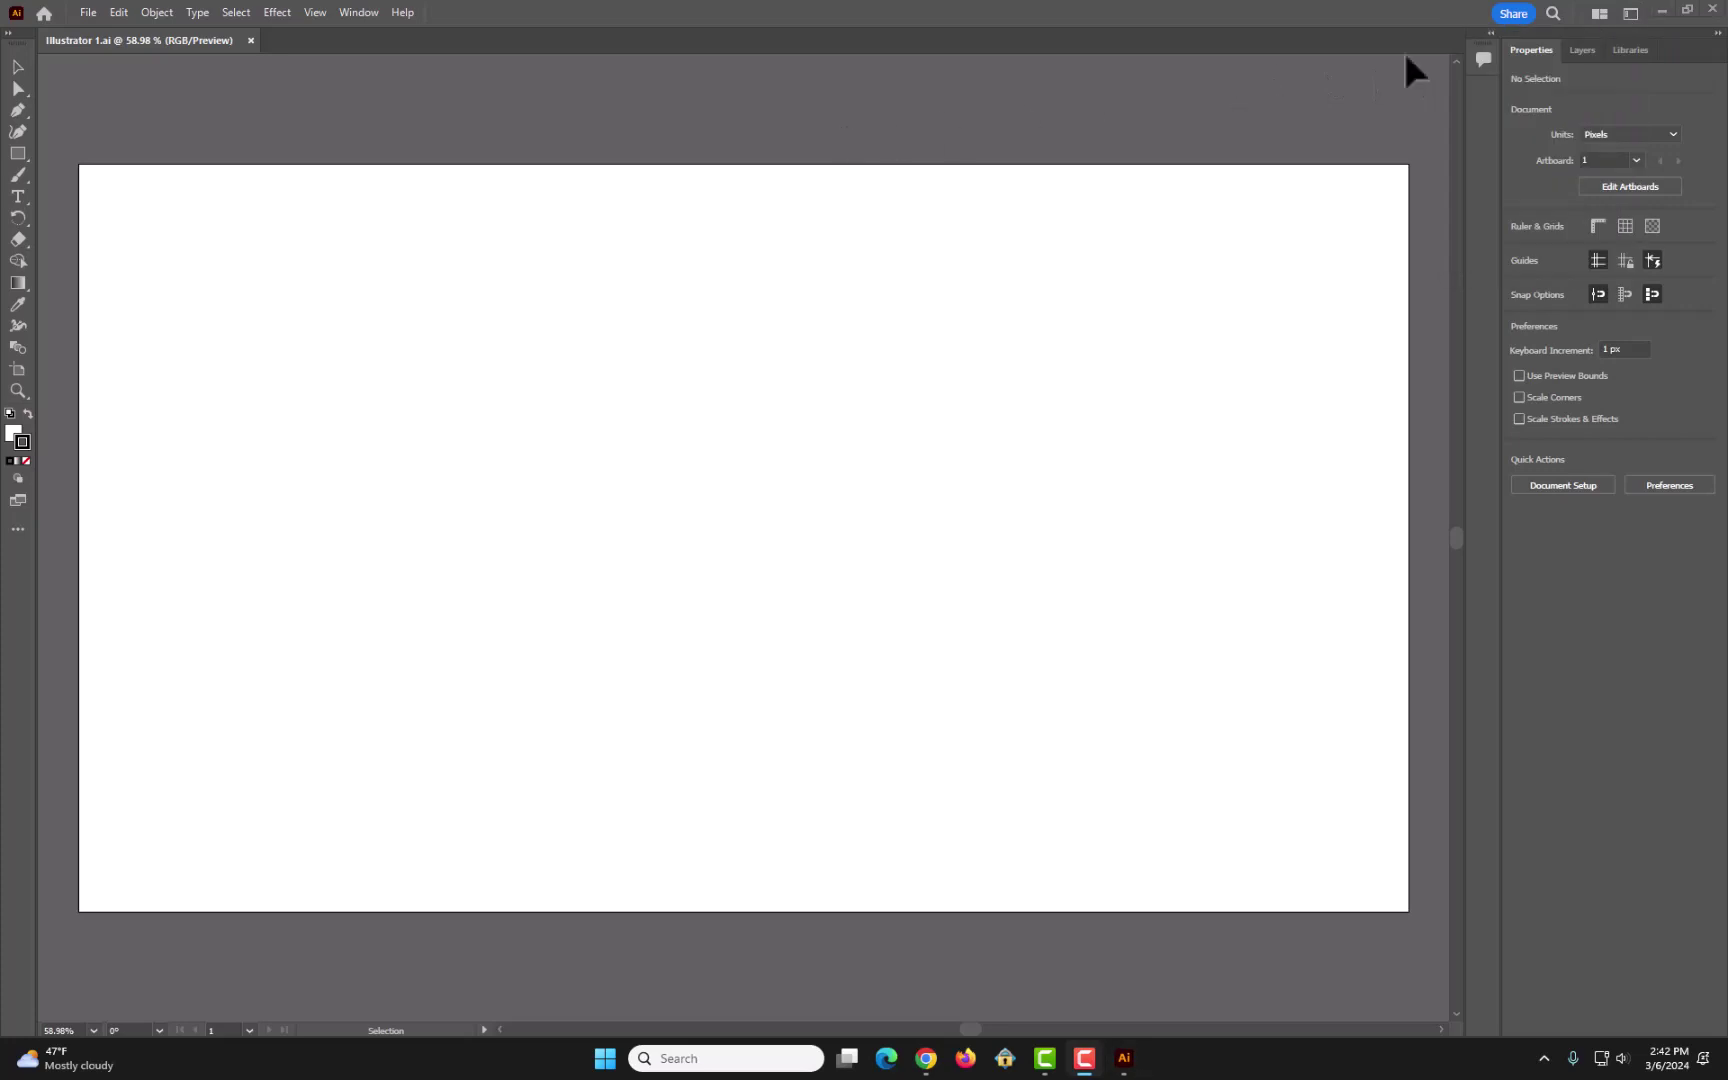
pyautogui.click(1630, 13)
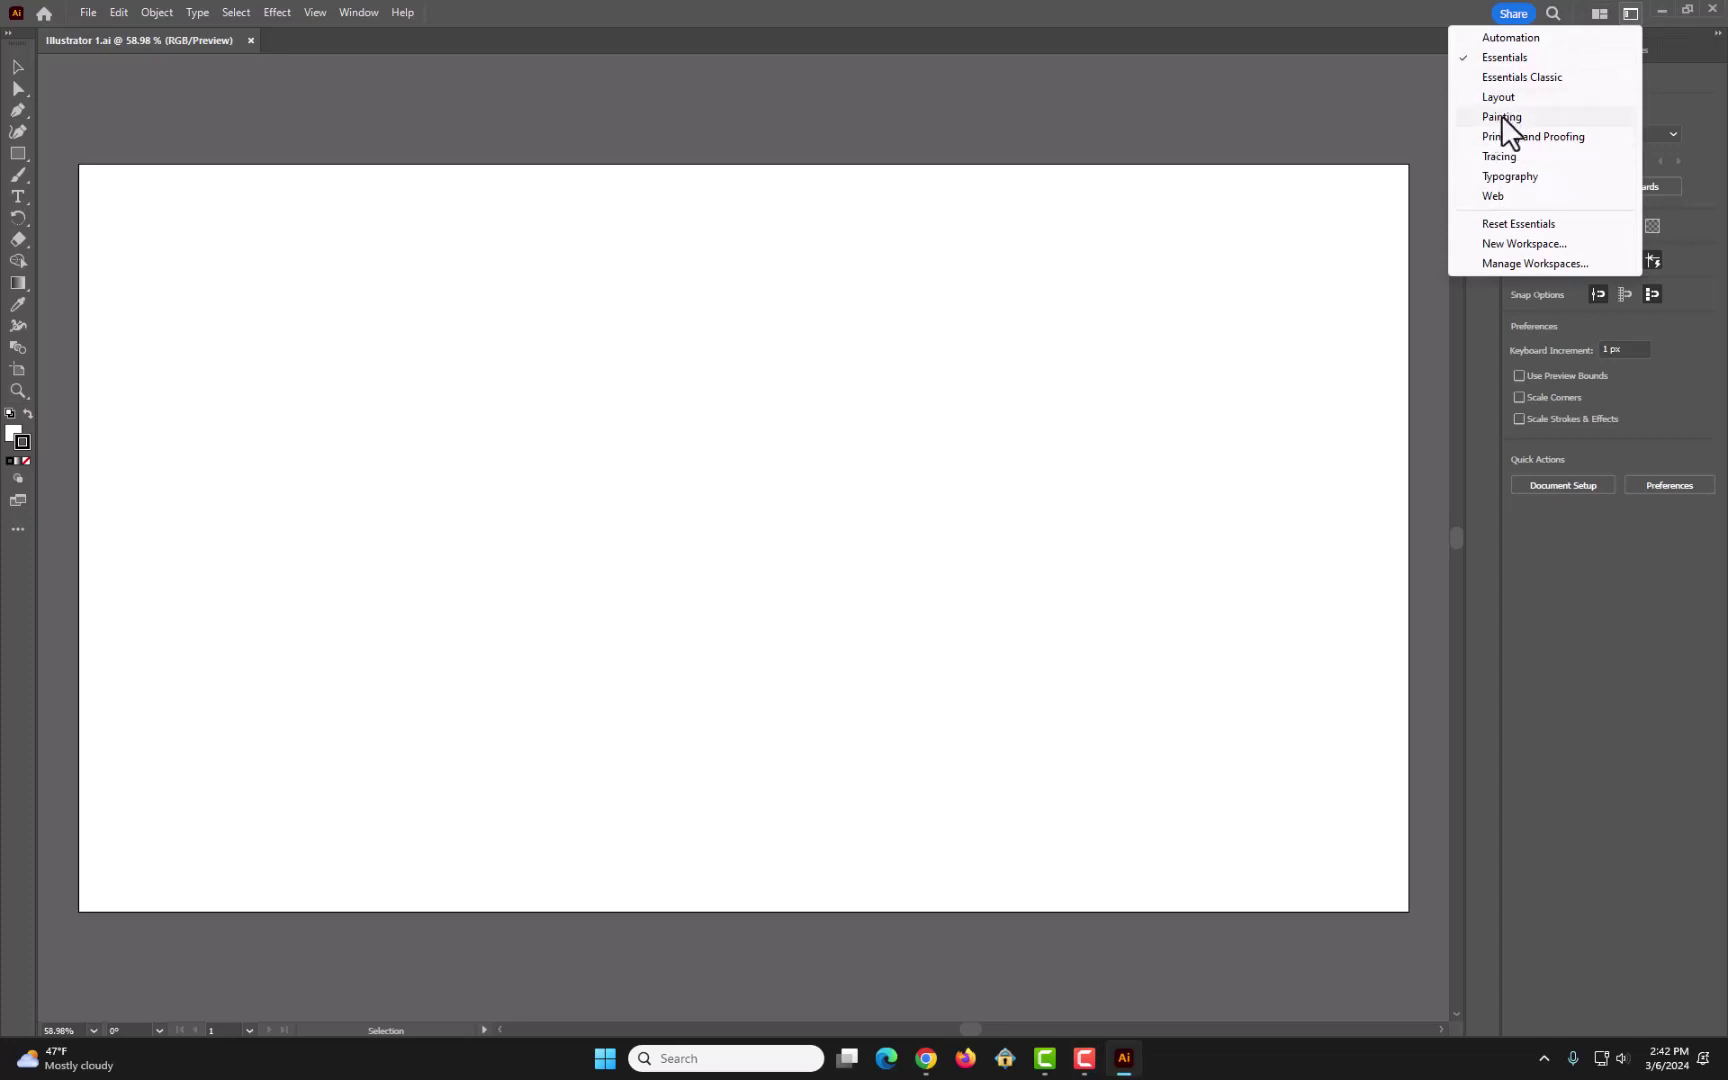
pyautogui.click(1455, 258)
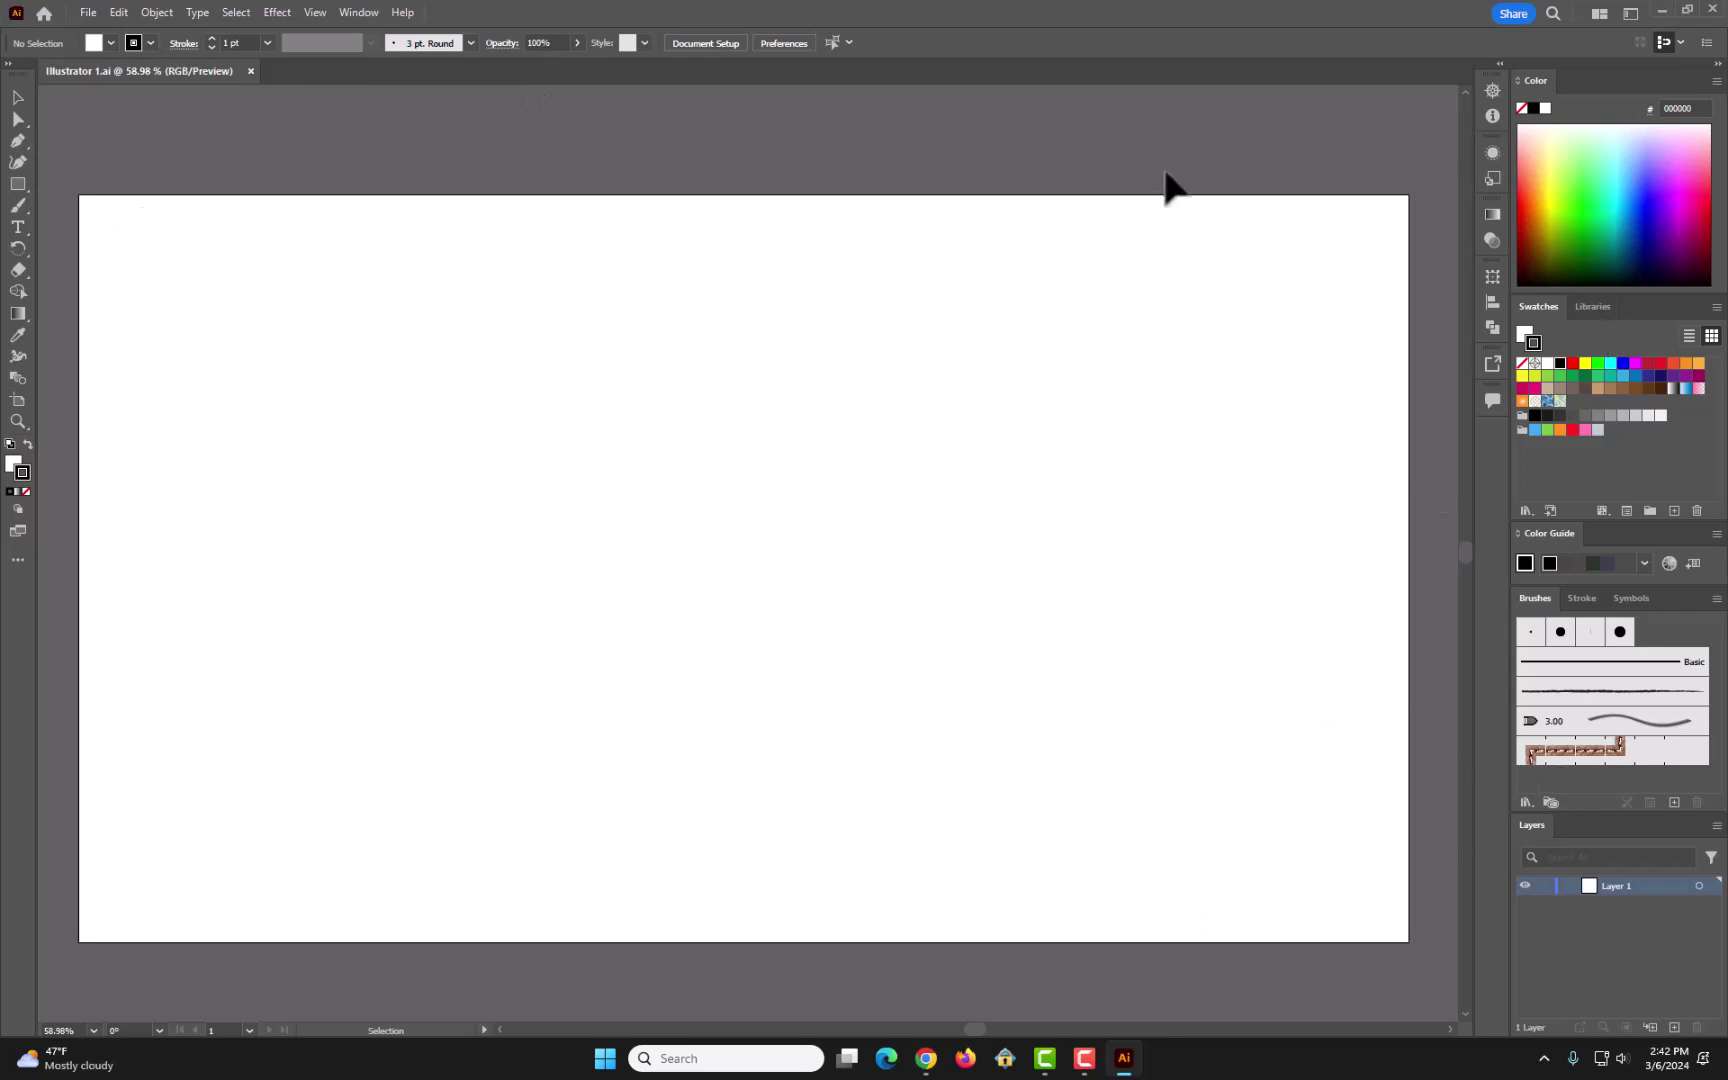
# Return to the Essentials workspace and try Fit On Screen, 150% and 50% zoom.
pyautogui.click(1632, 14)
pyautogui.click(1588, 62)
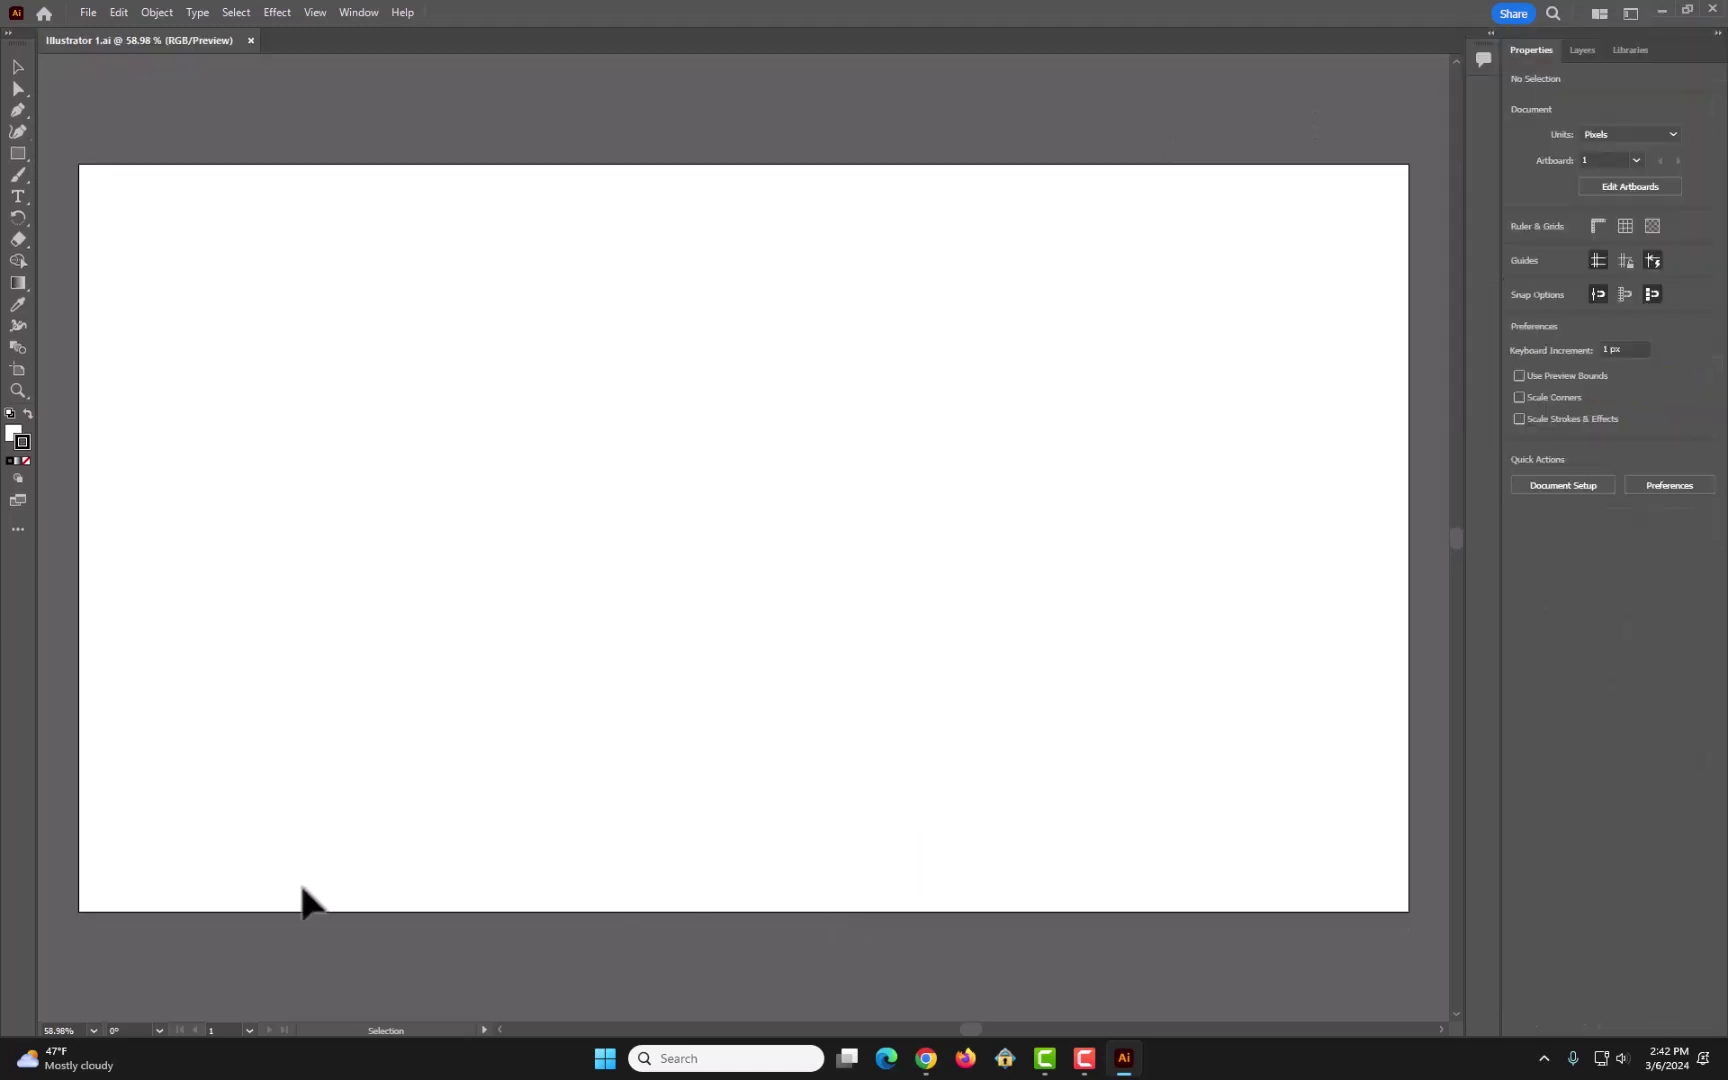
pyautogui.click(92, 1028)
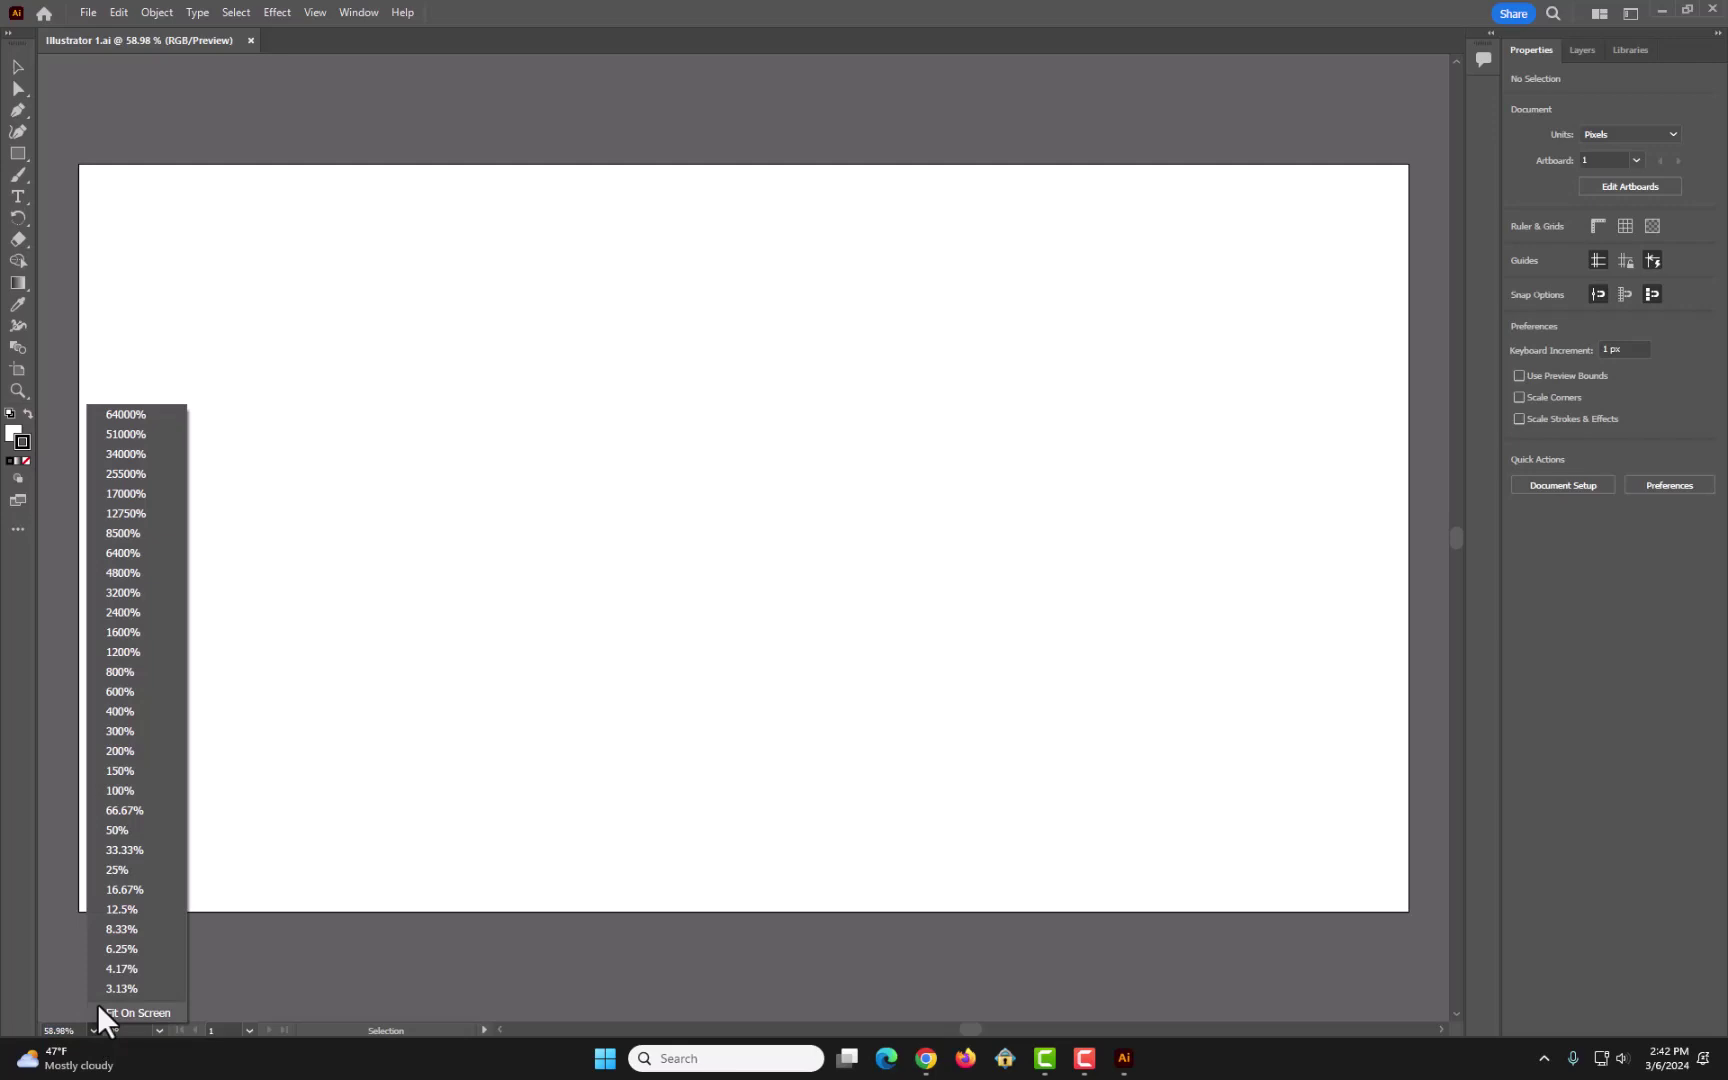
pyautogui.click(130, 1012)
pyautogui.click(93, 1030)
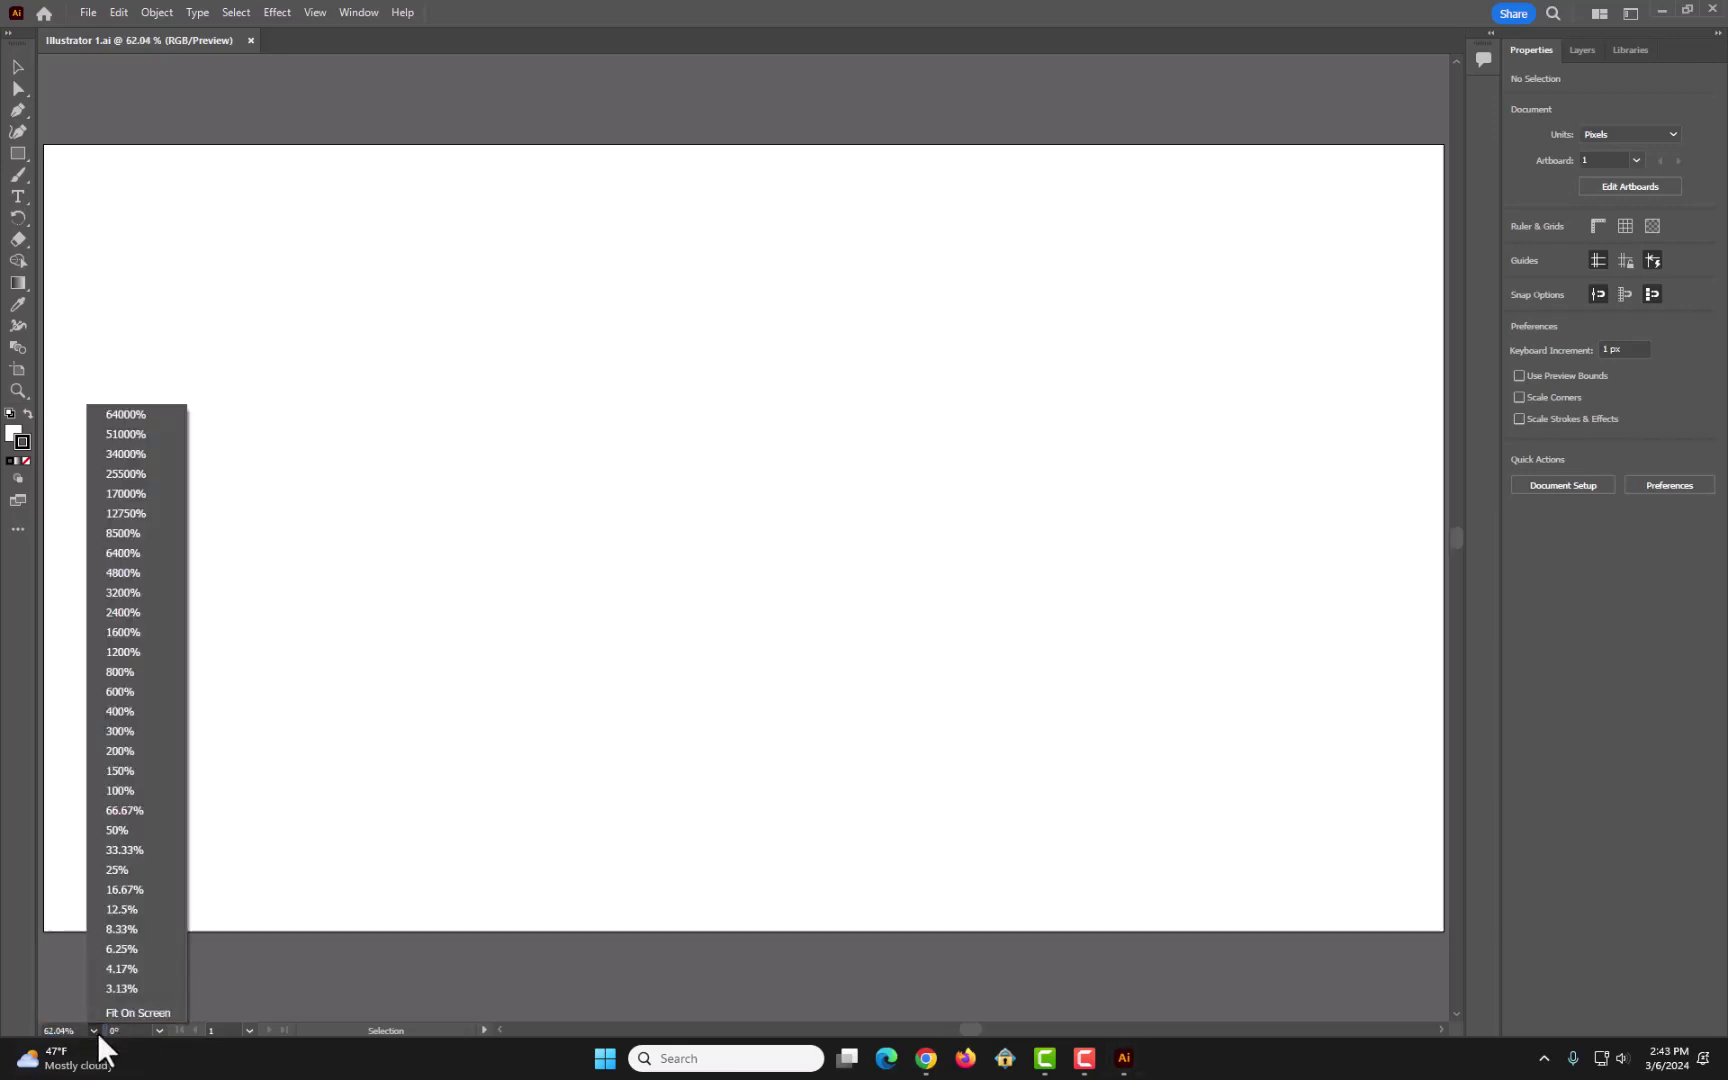
pyautogui.click(142, 766)
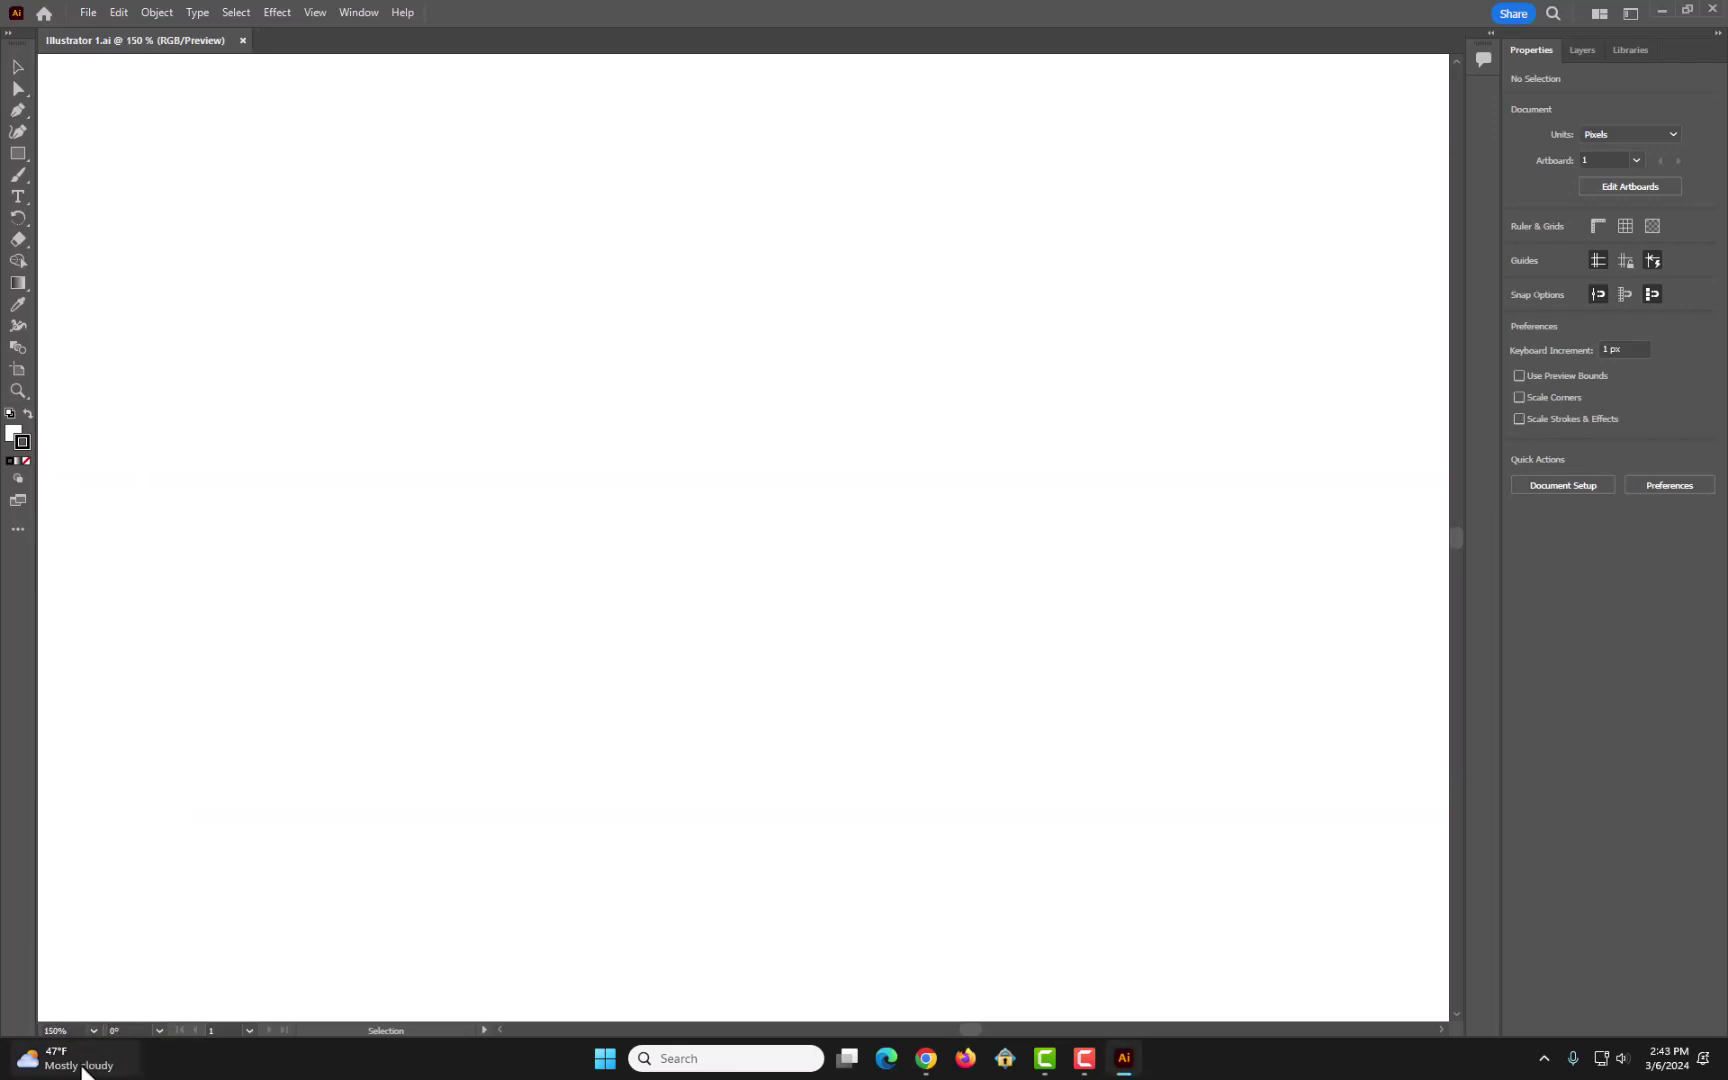
pyautogui.click(93, 1027)
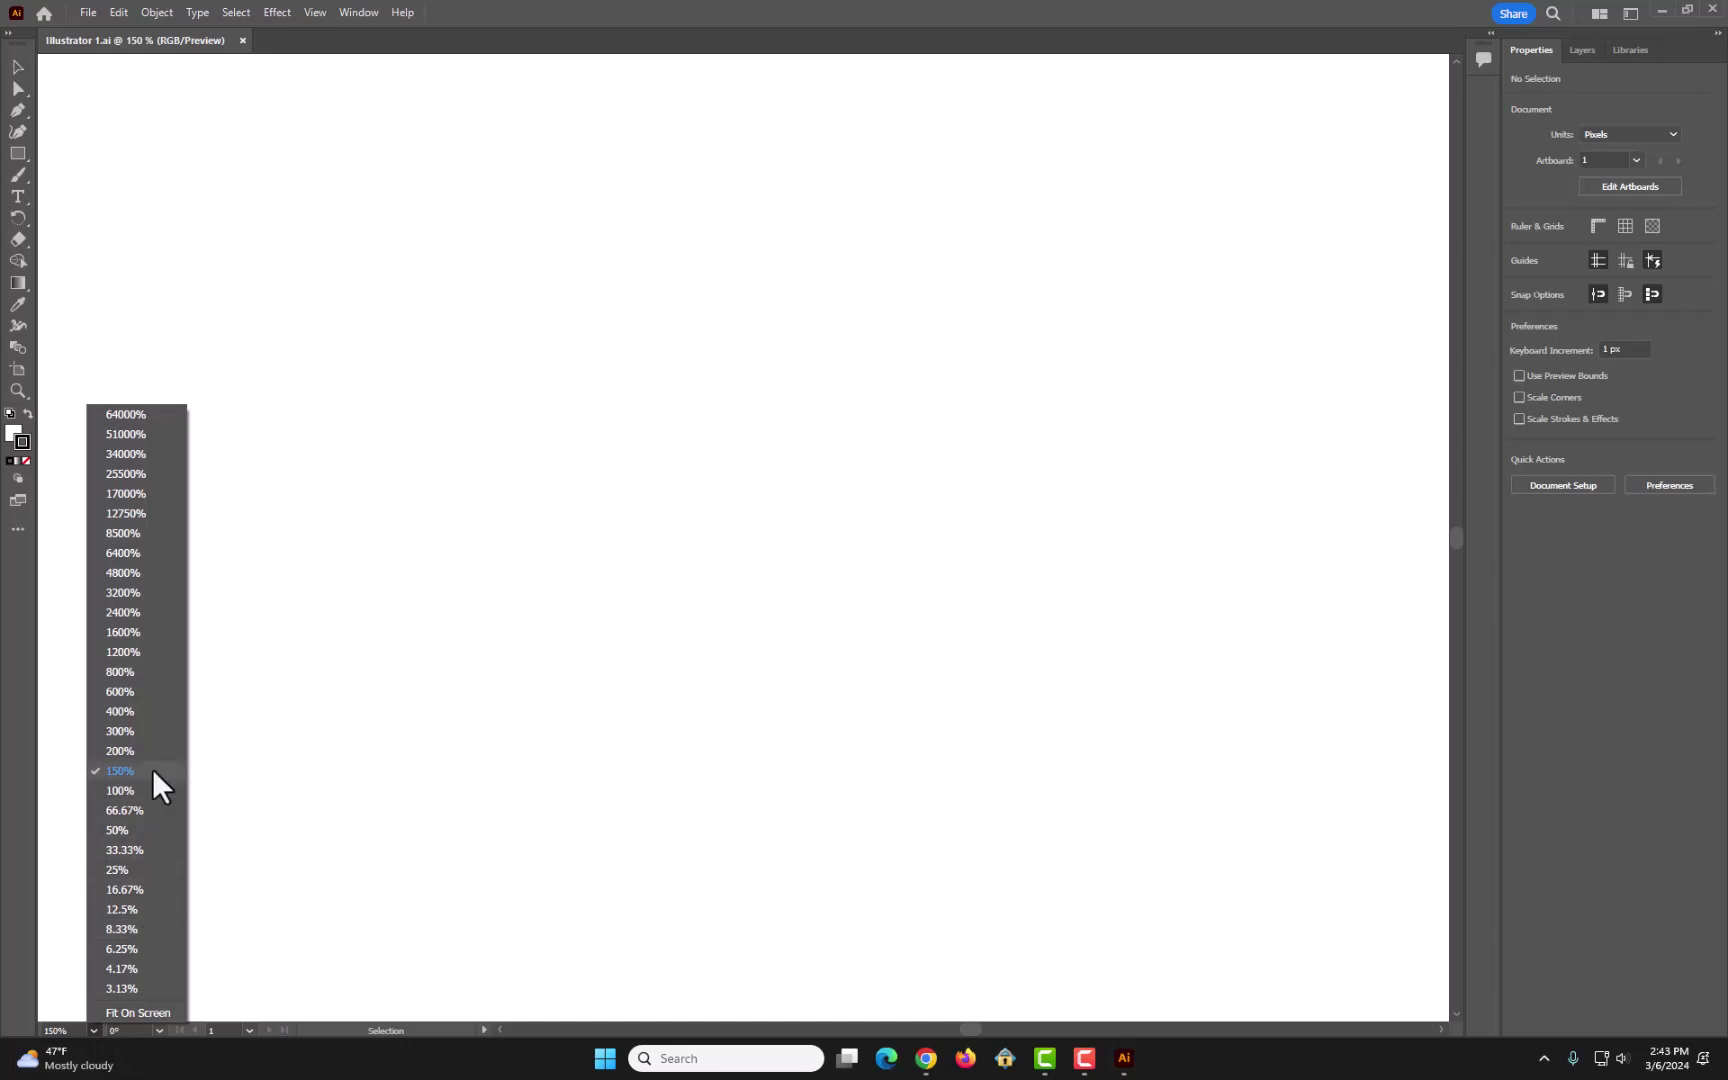
pyautogui.click(141, 826)
pyautogui.scroll(-1, 834, 714)
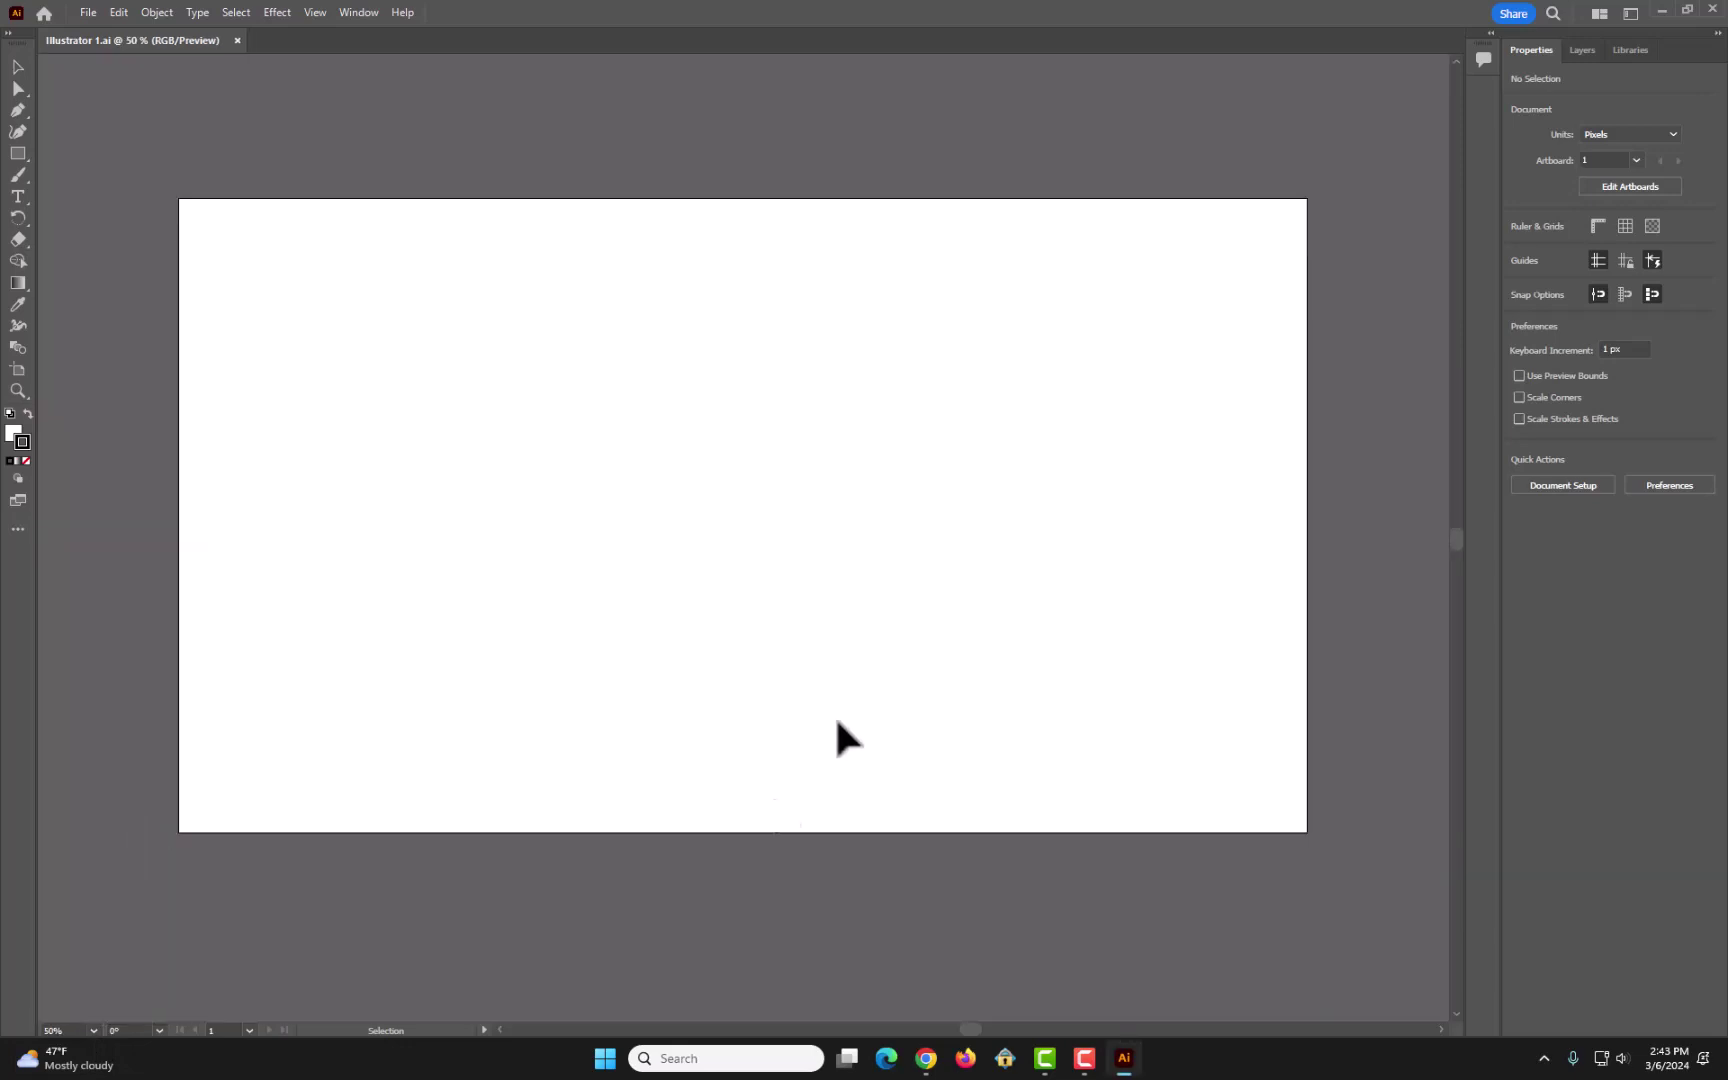
# Rotate the view to 90° and -30°, then straighten it back to 0°.
pyautogui.click(158, 1030)
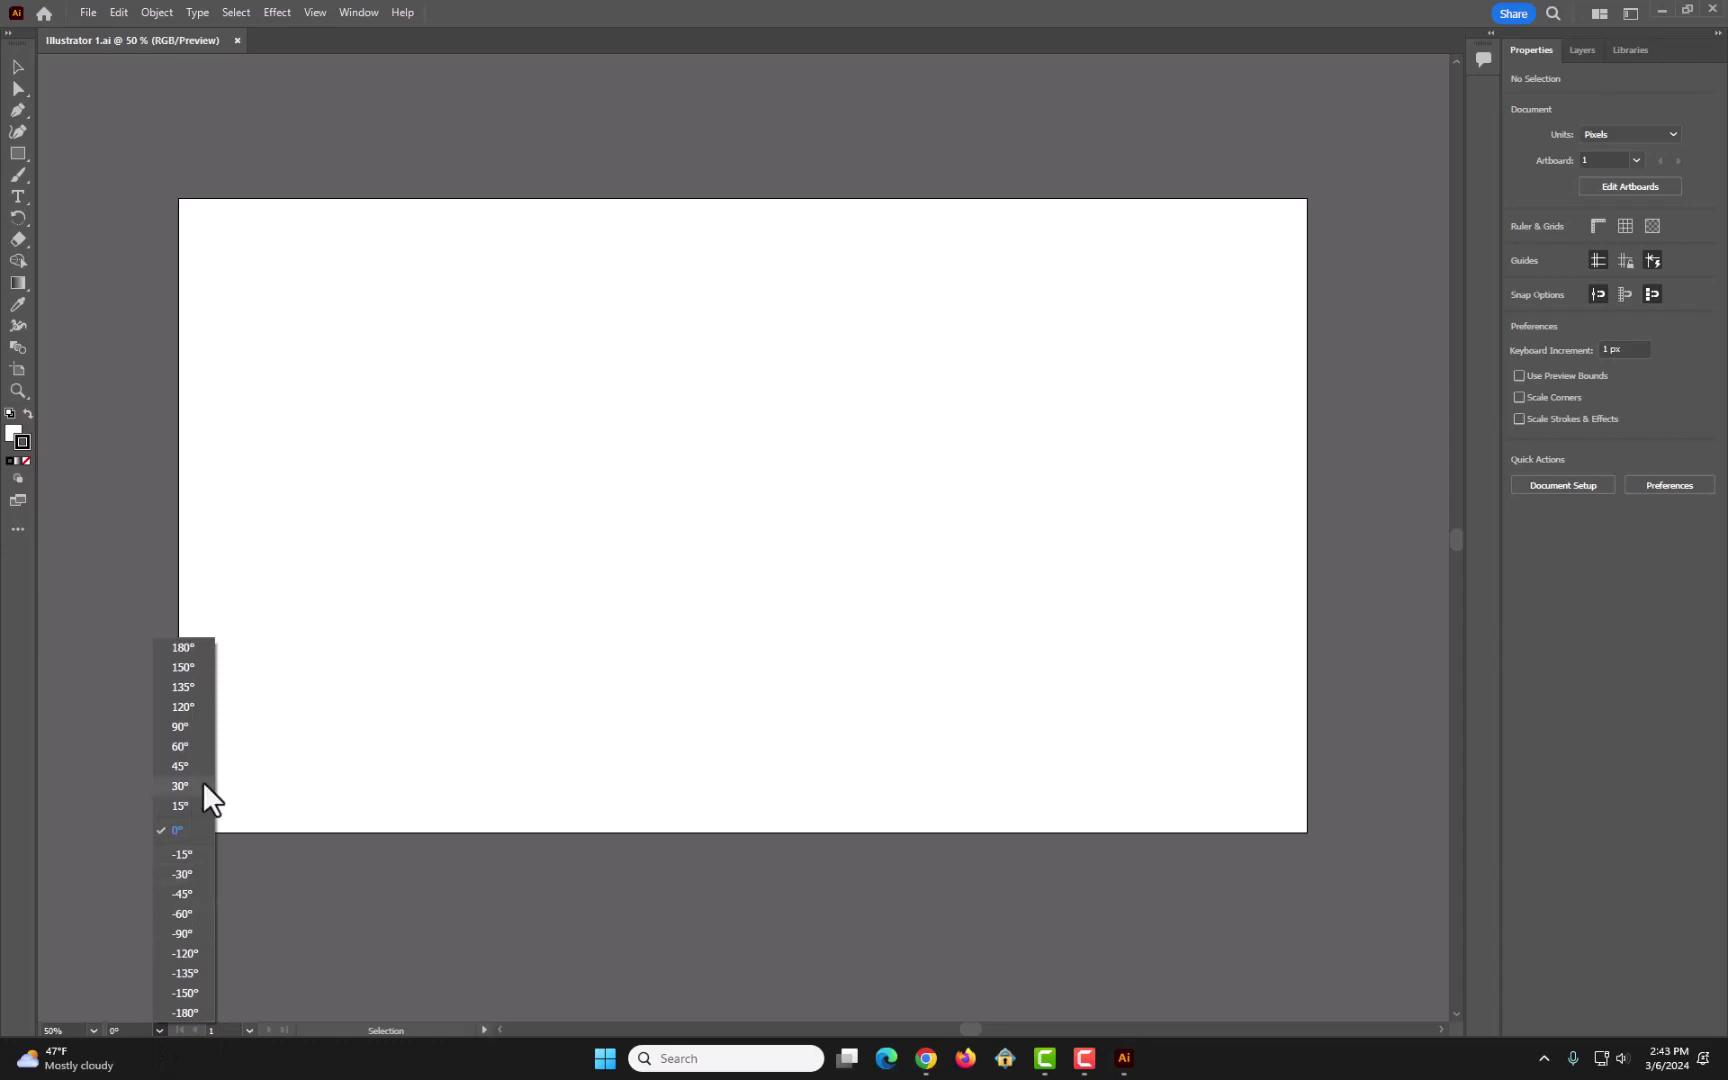
pyautogui.click(180, 727)
pyautogui.click(158, 1031)
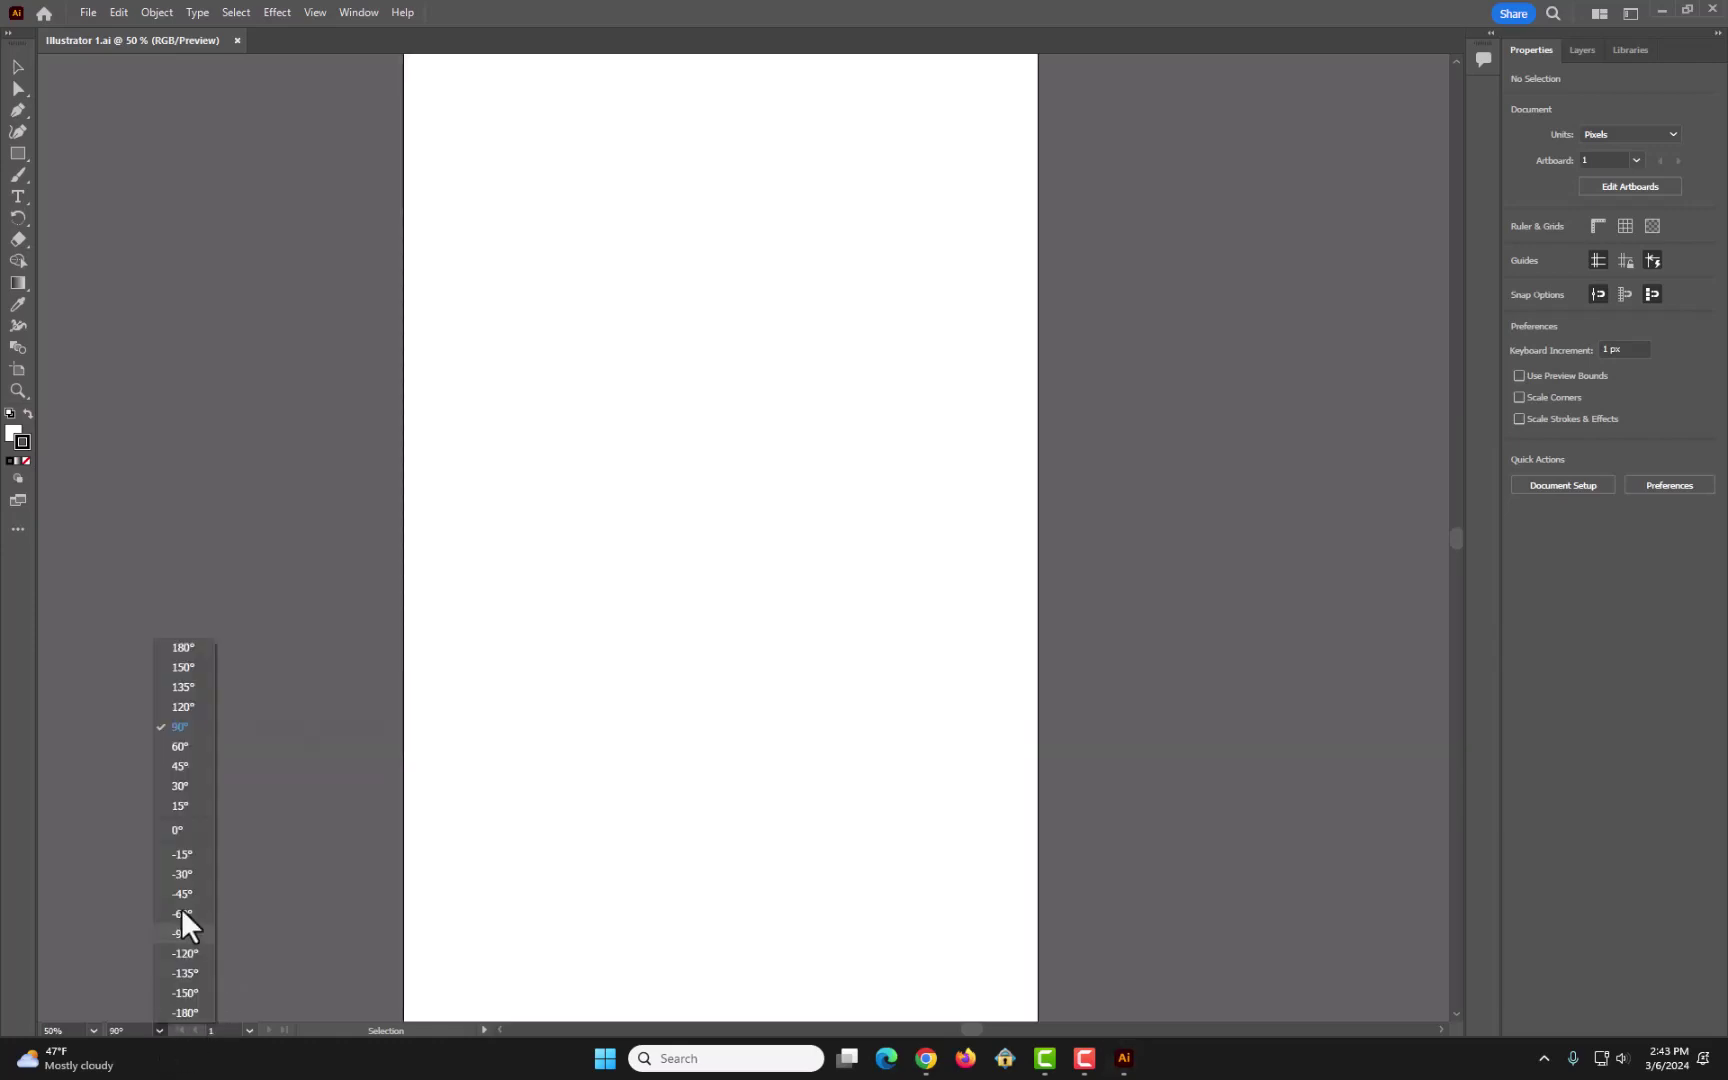
pyautogui.click(180, 873)
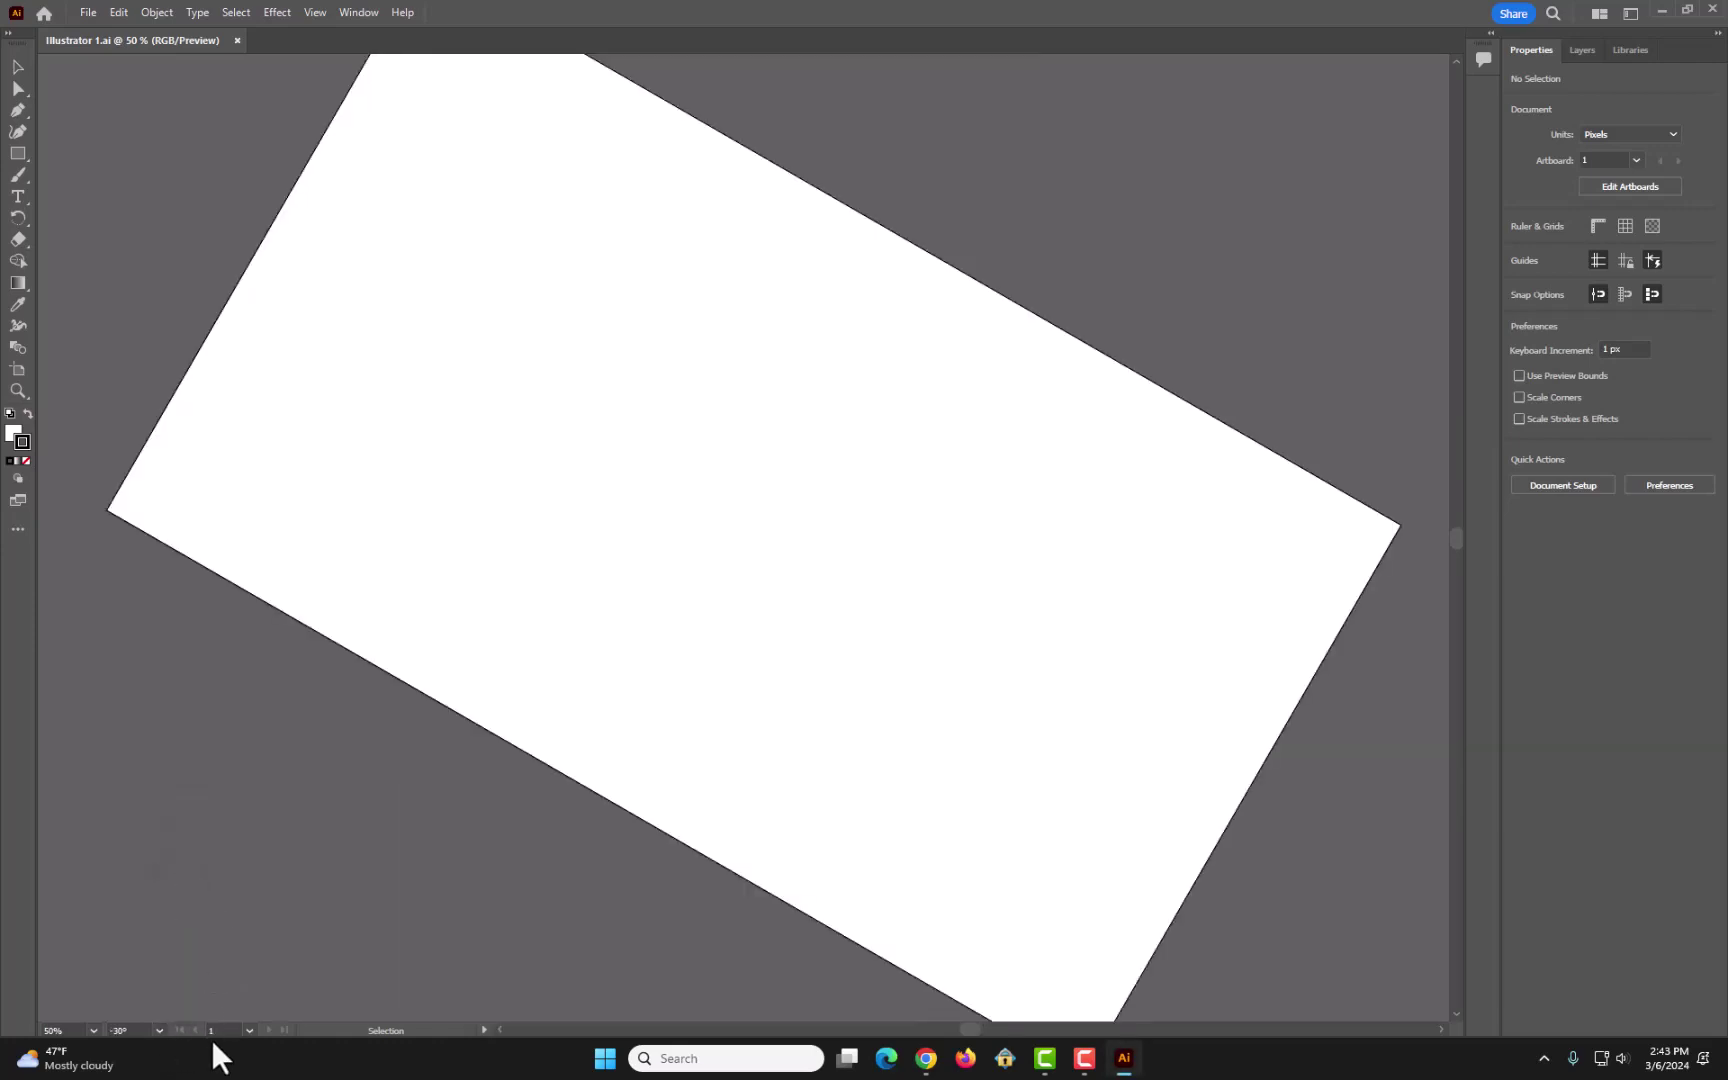
pyautogui.click(159, 1031)
pyautogui.click(177, 830)
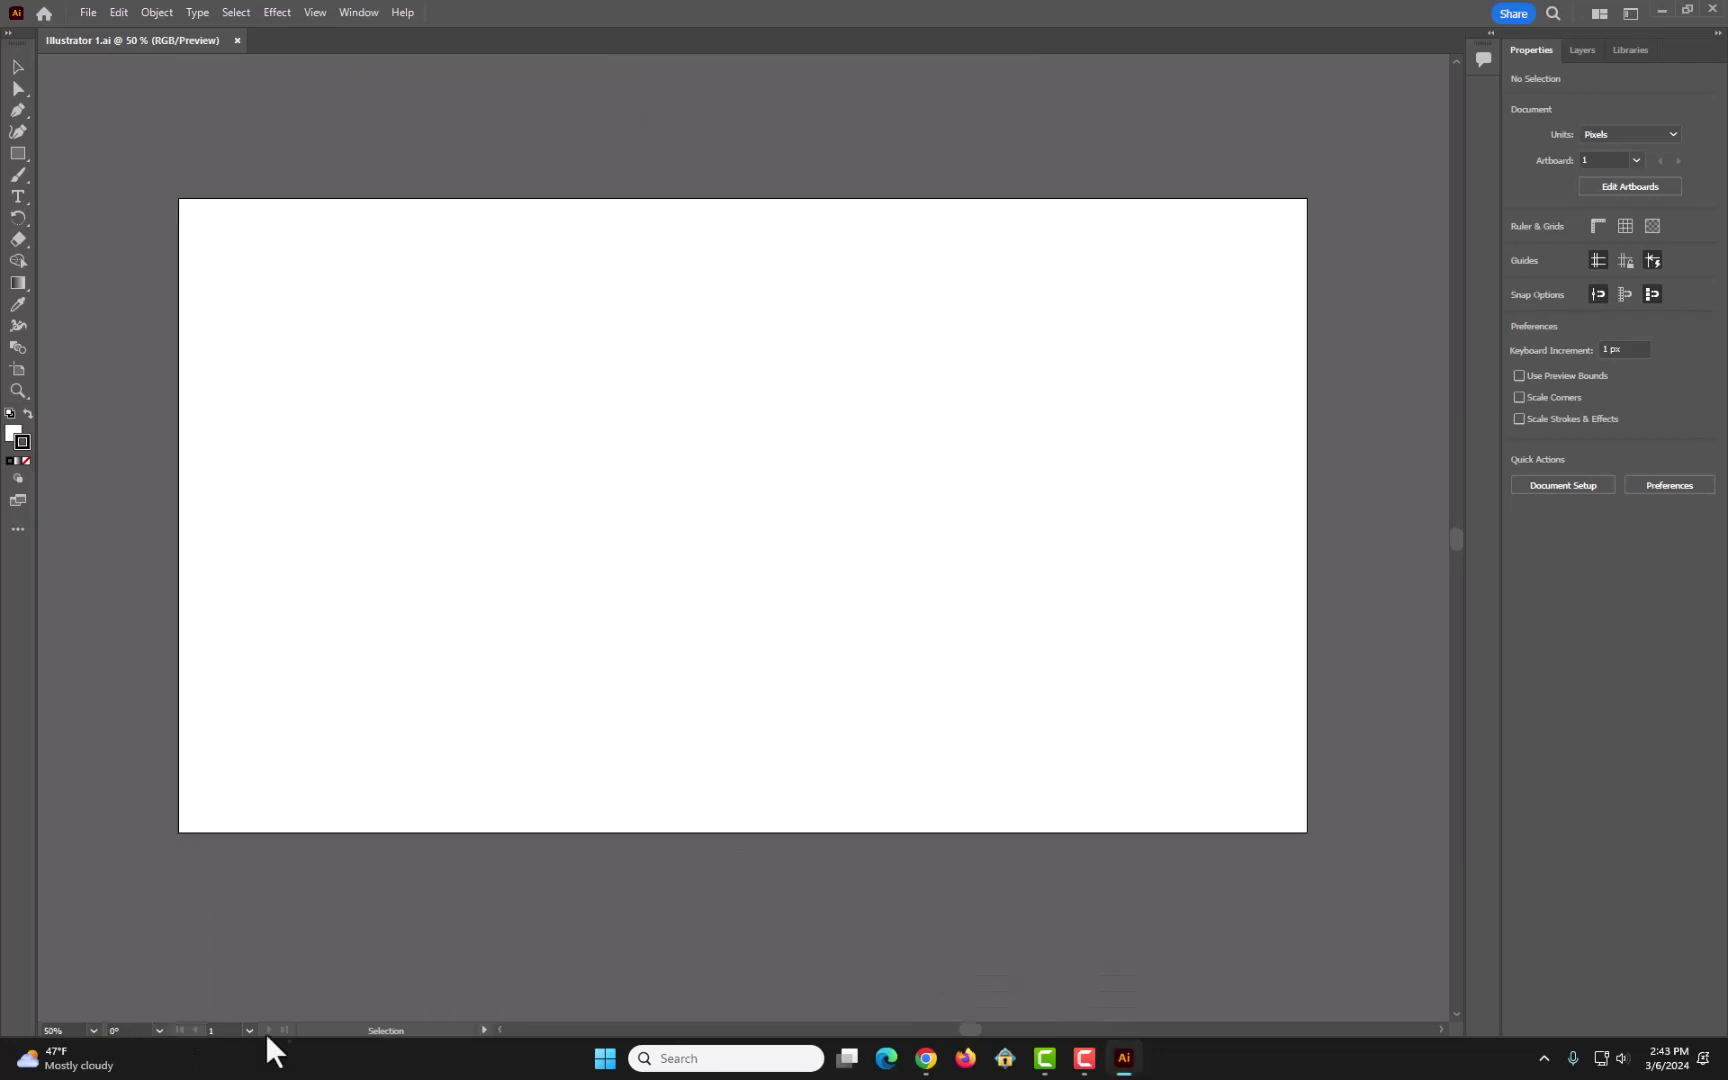
pyautogui.click(249, 1030)
pyautogui.click(156, 1029)
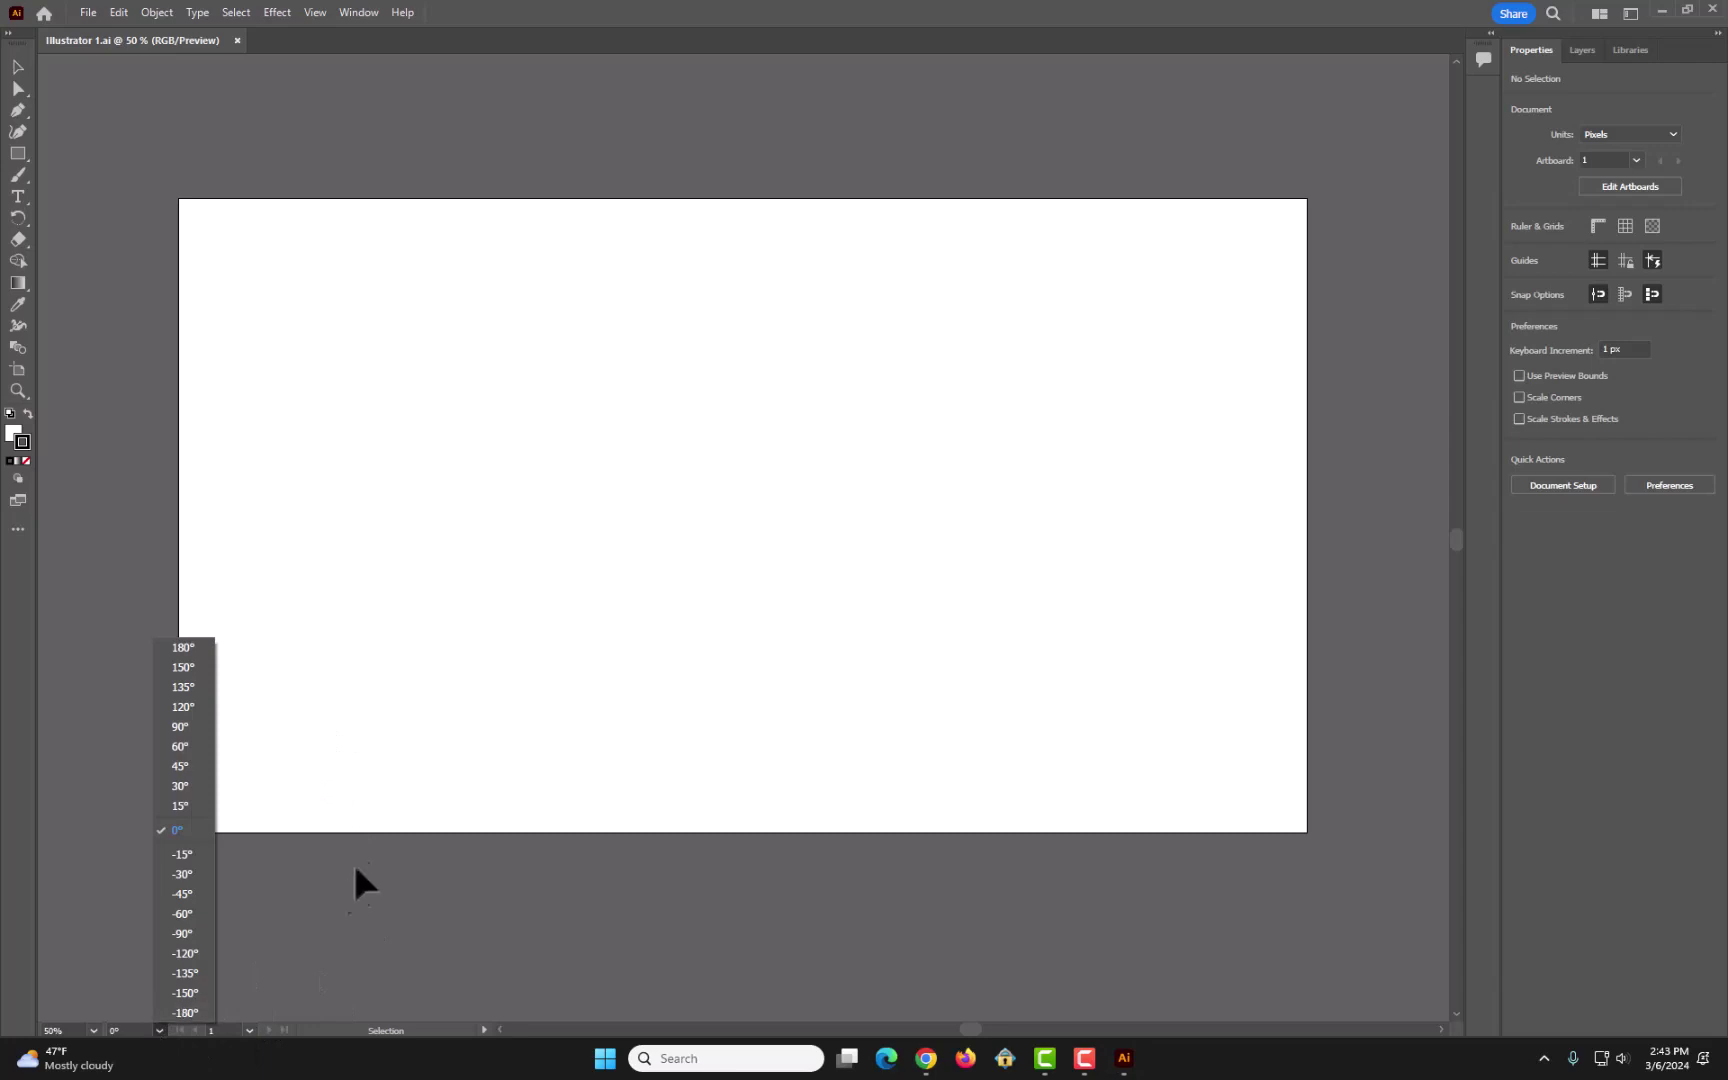
pyautogui.click(363, 828)
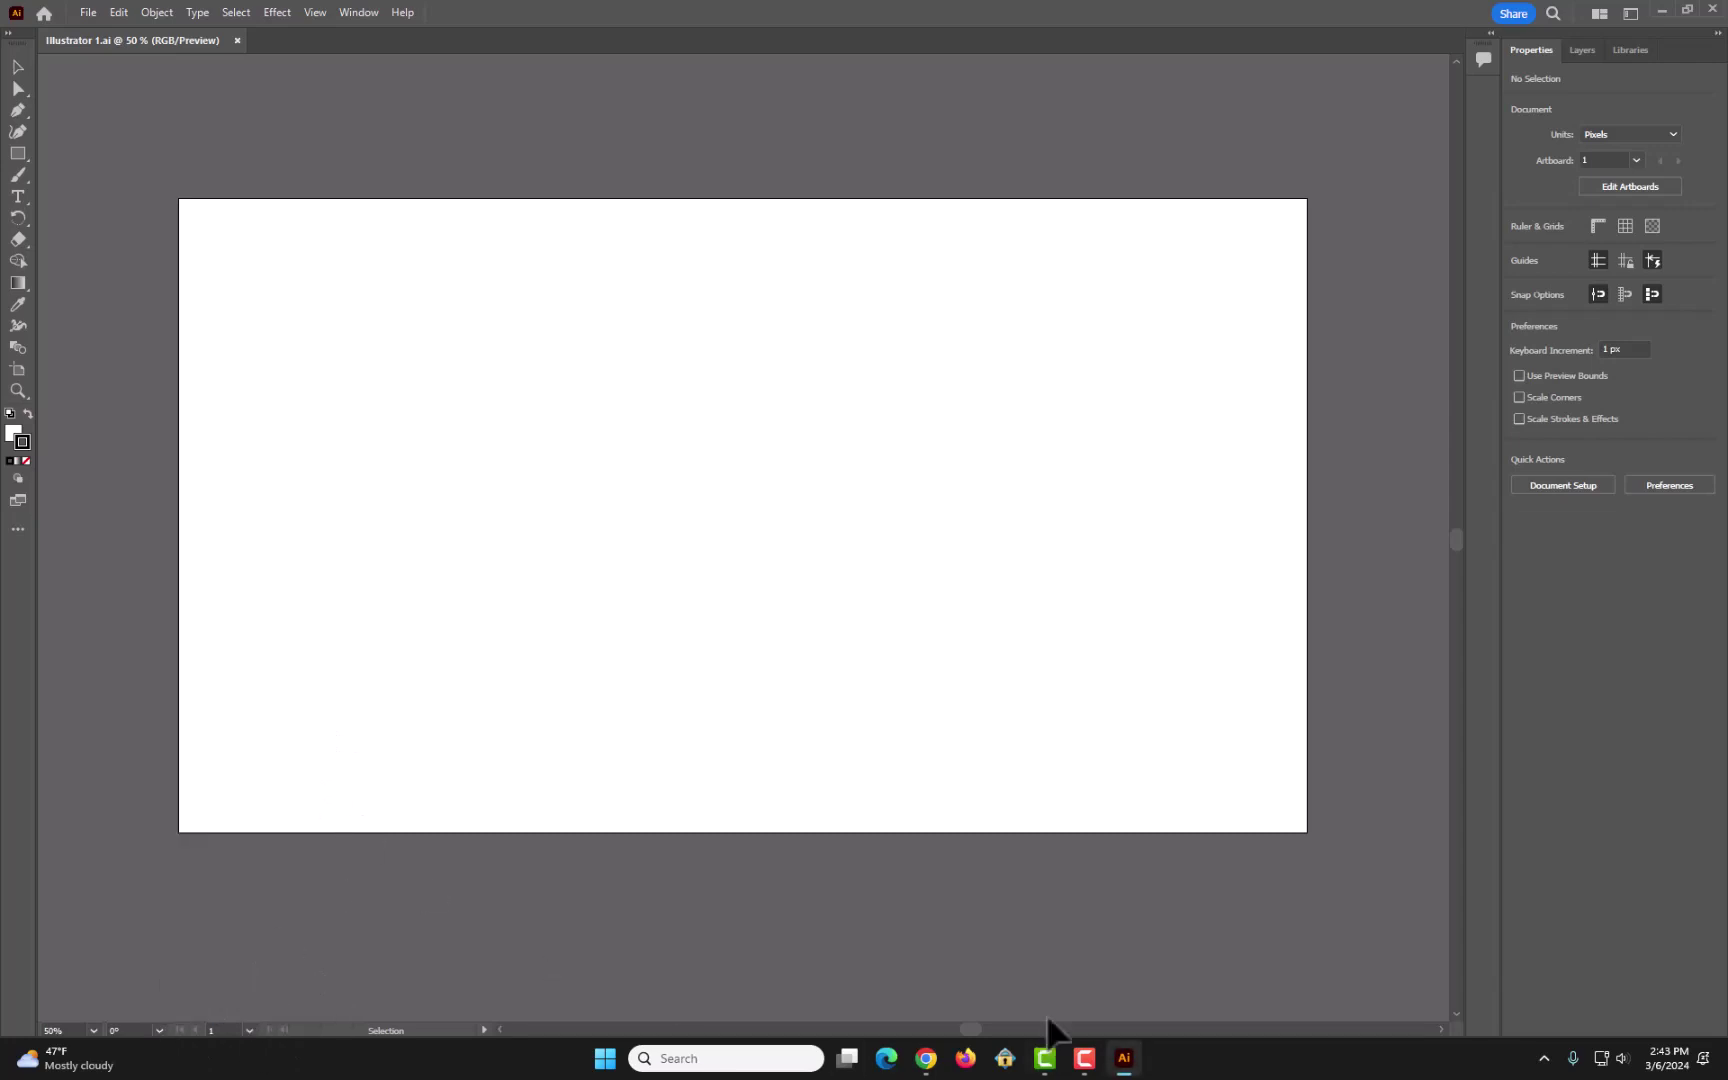
pyautogui.moveTo(965, 1033); pyautogui.dragTo(978, 1029)
pyautogui.moveTo(1457, 533)
pyautogui.mouseDown()
pyautogui.moveTo(1454, 563)
pyautogui.moveTo(1450, 498)
pyautogui.moveTo(1449, 522)
pyautogui.mouseUp()
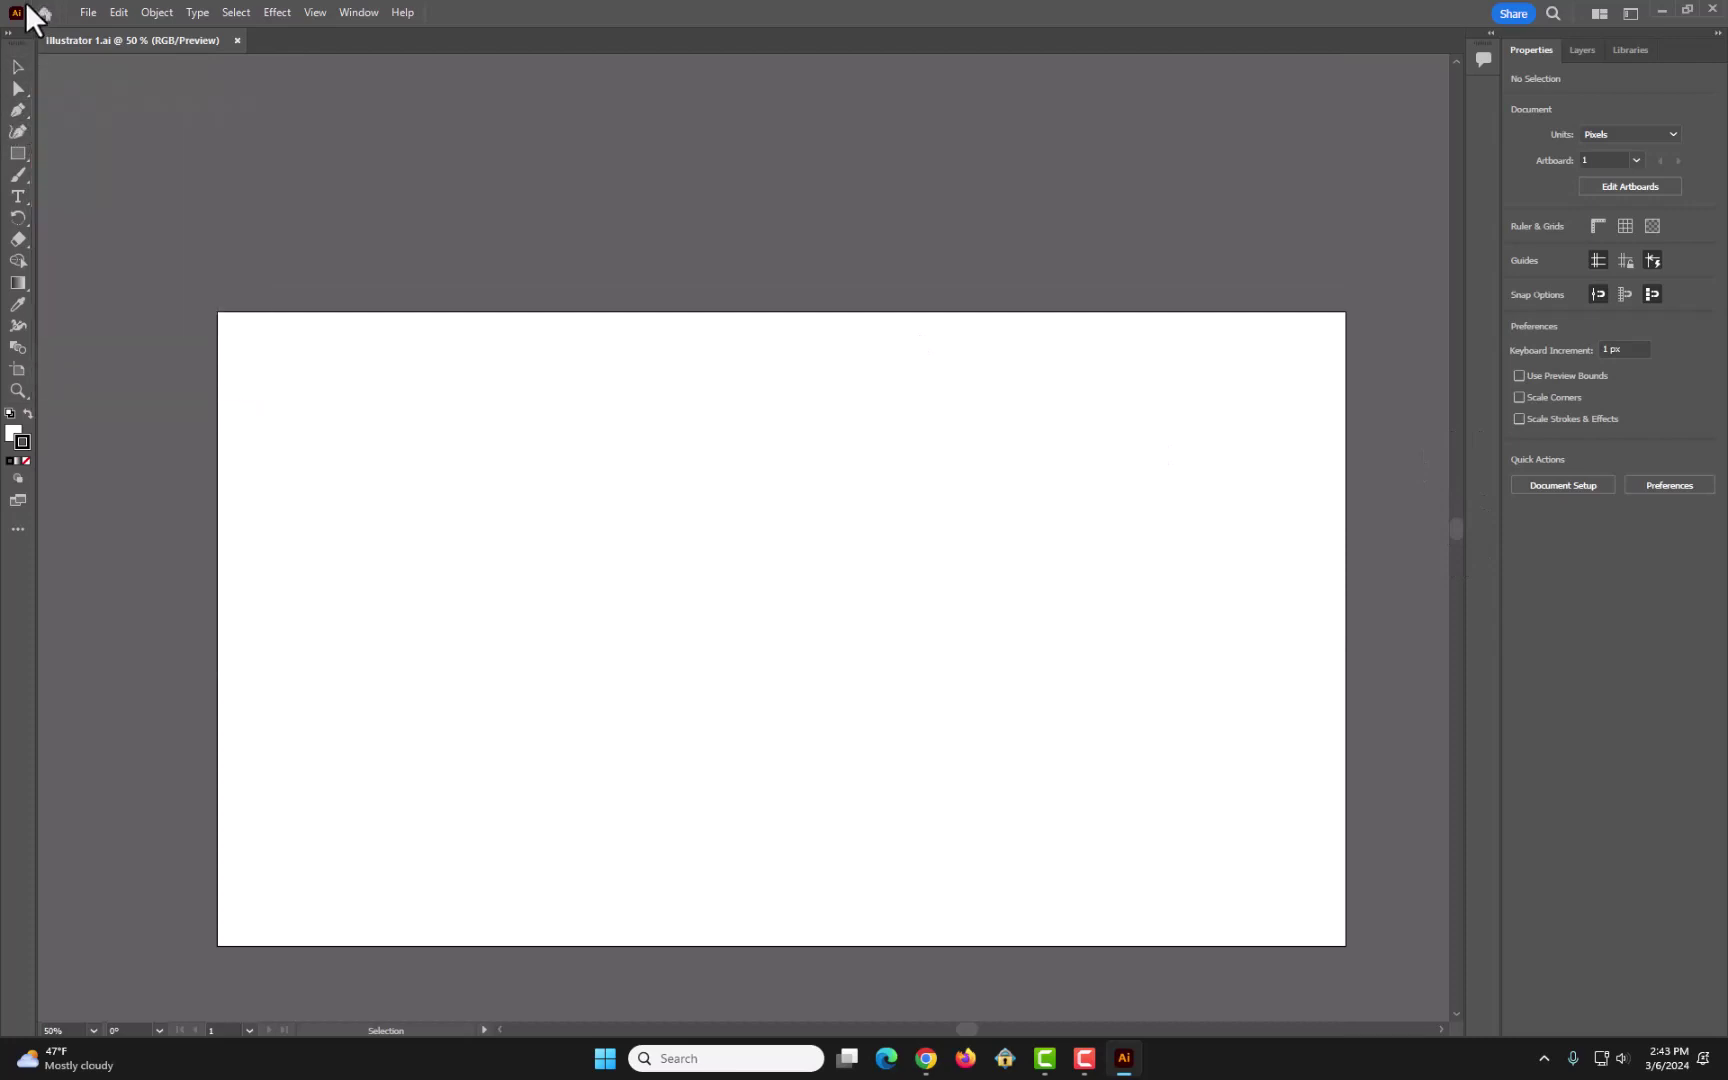
pyautogui.press('a')
pyautogui.click(1583, 50)
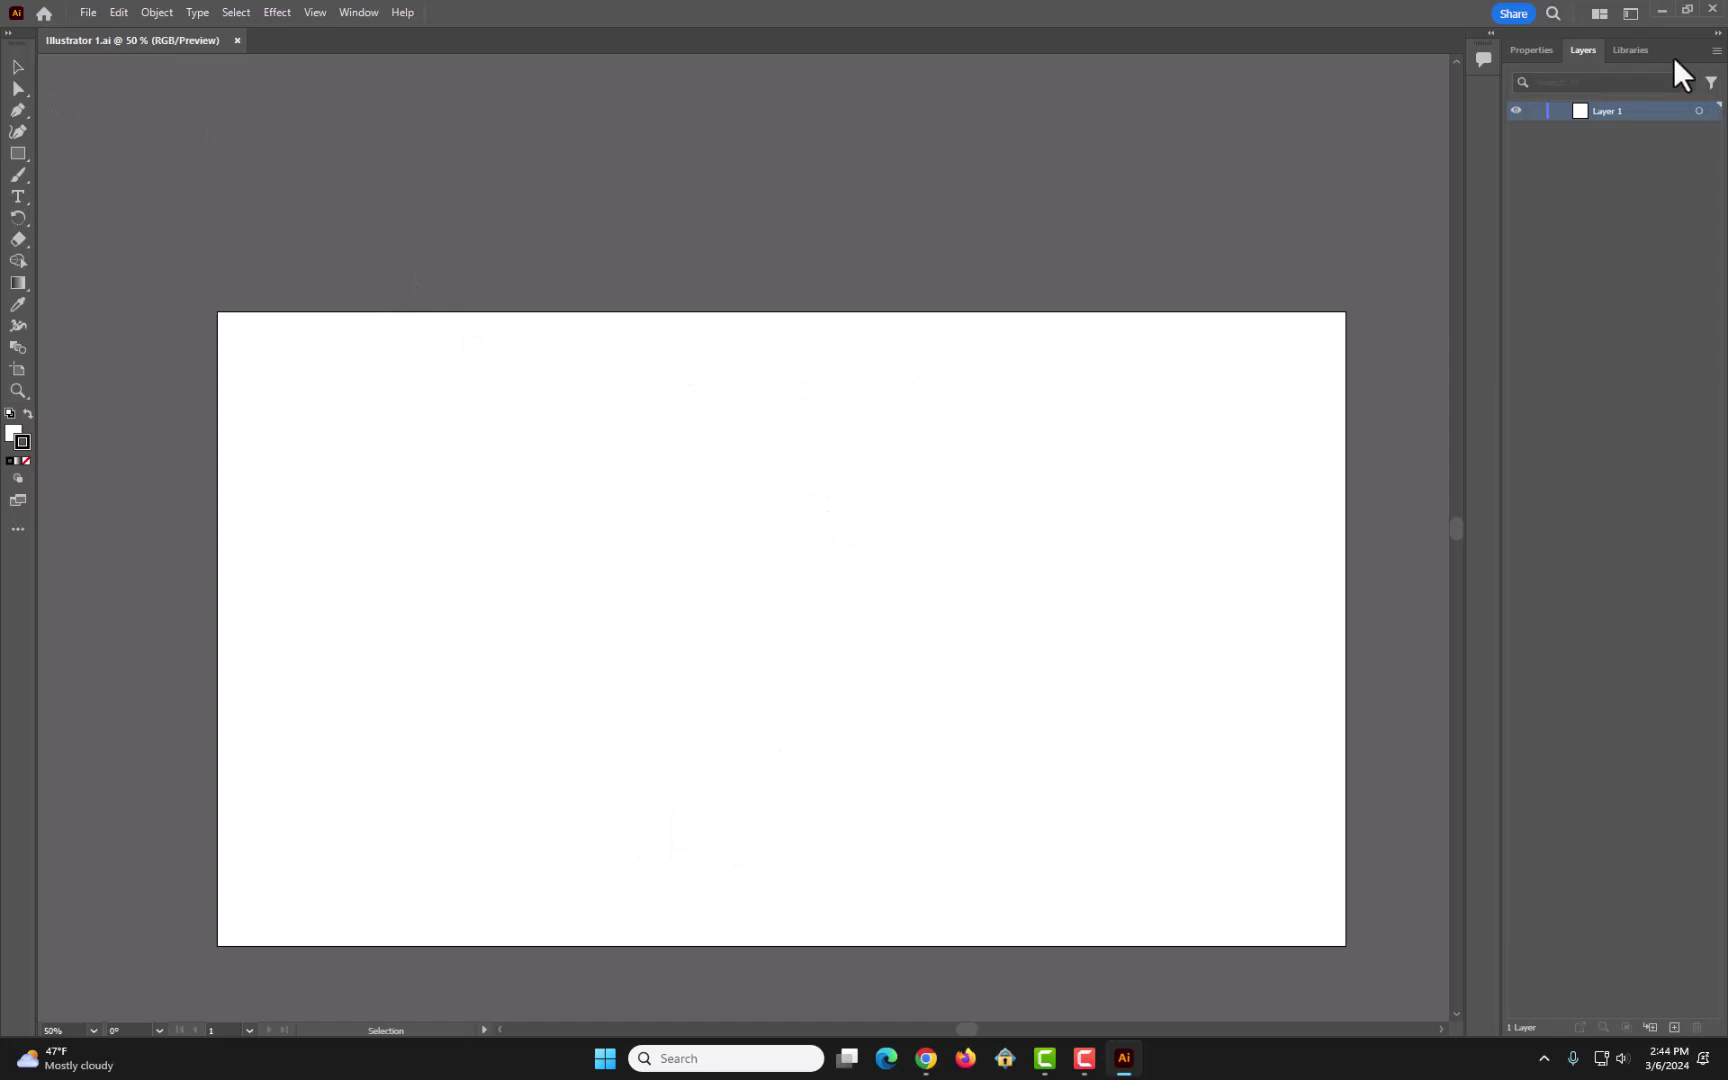
pyautogui.click(1015, 377)
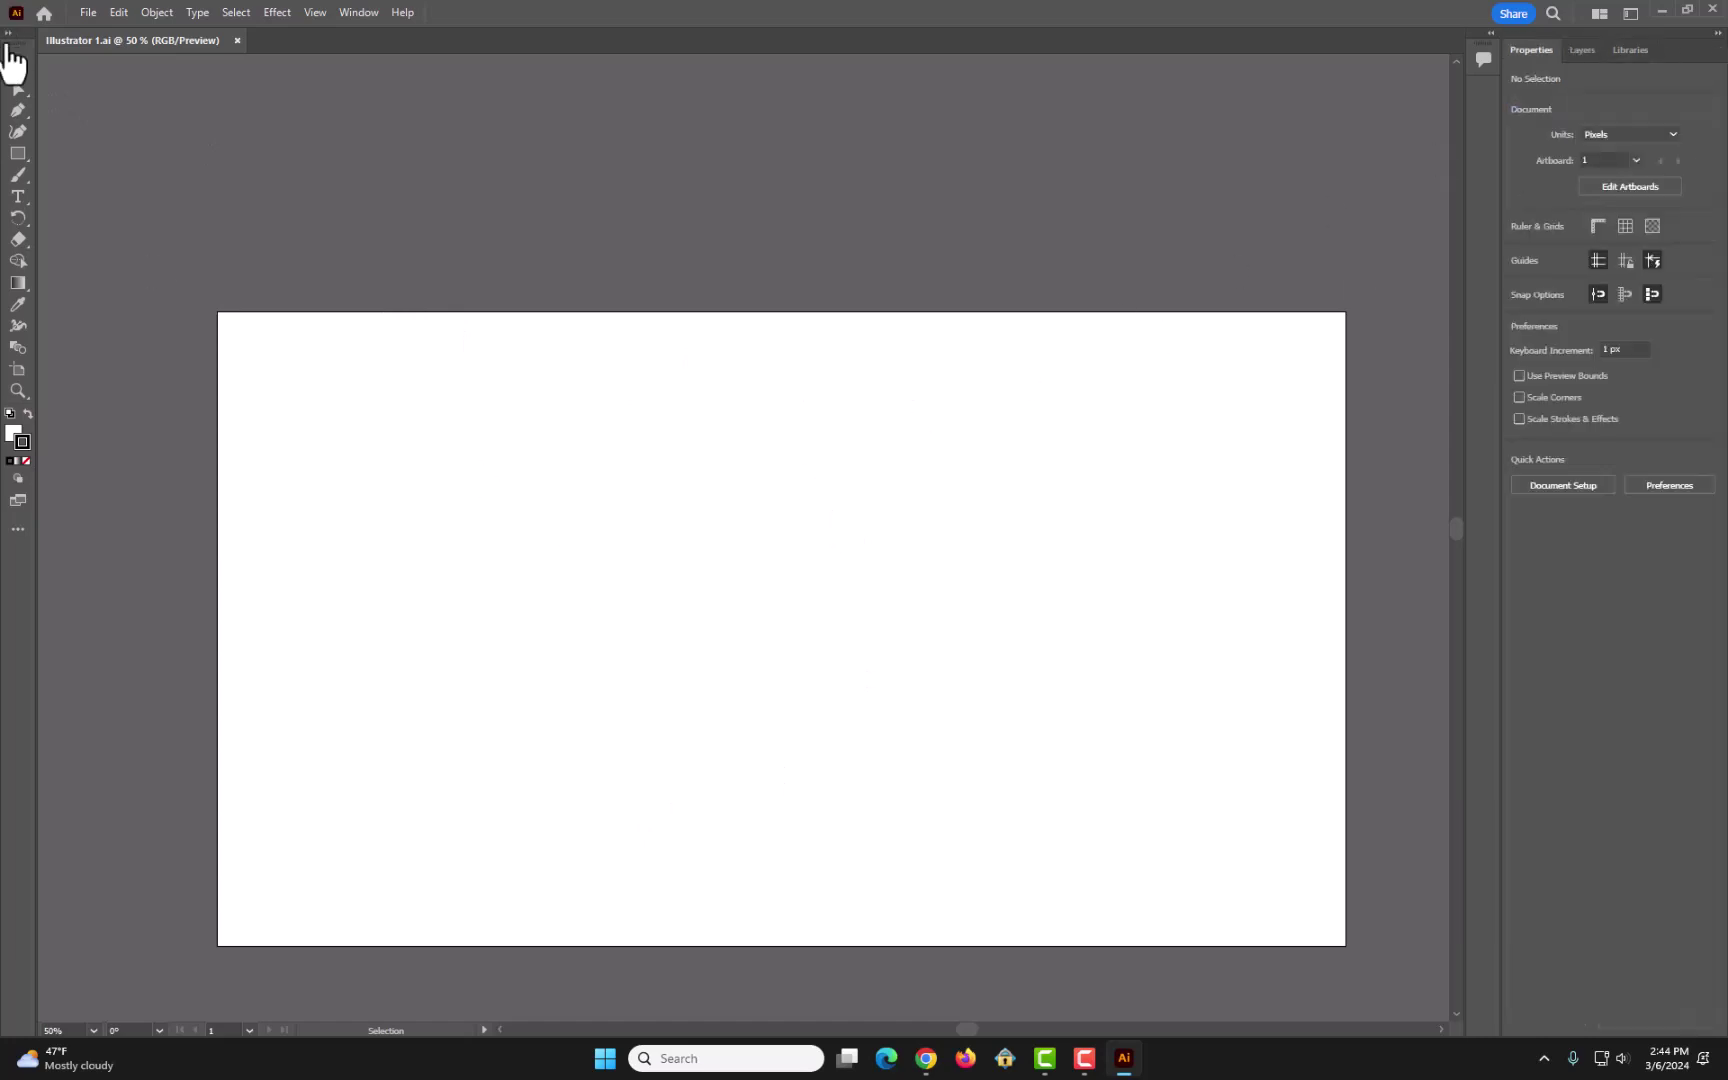
pyautogui.moveTo(11, 43); pyautogui.dragTo(616, 338)
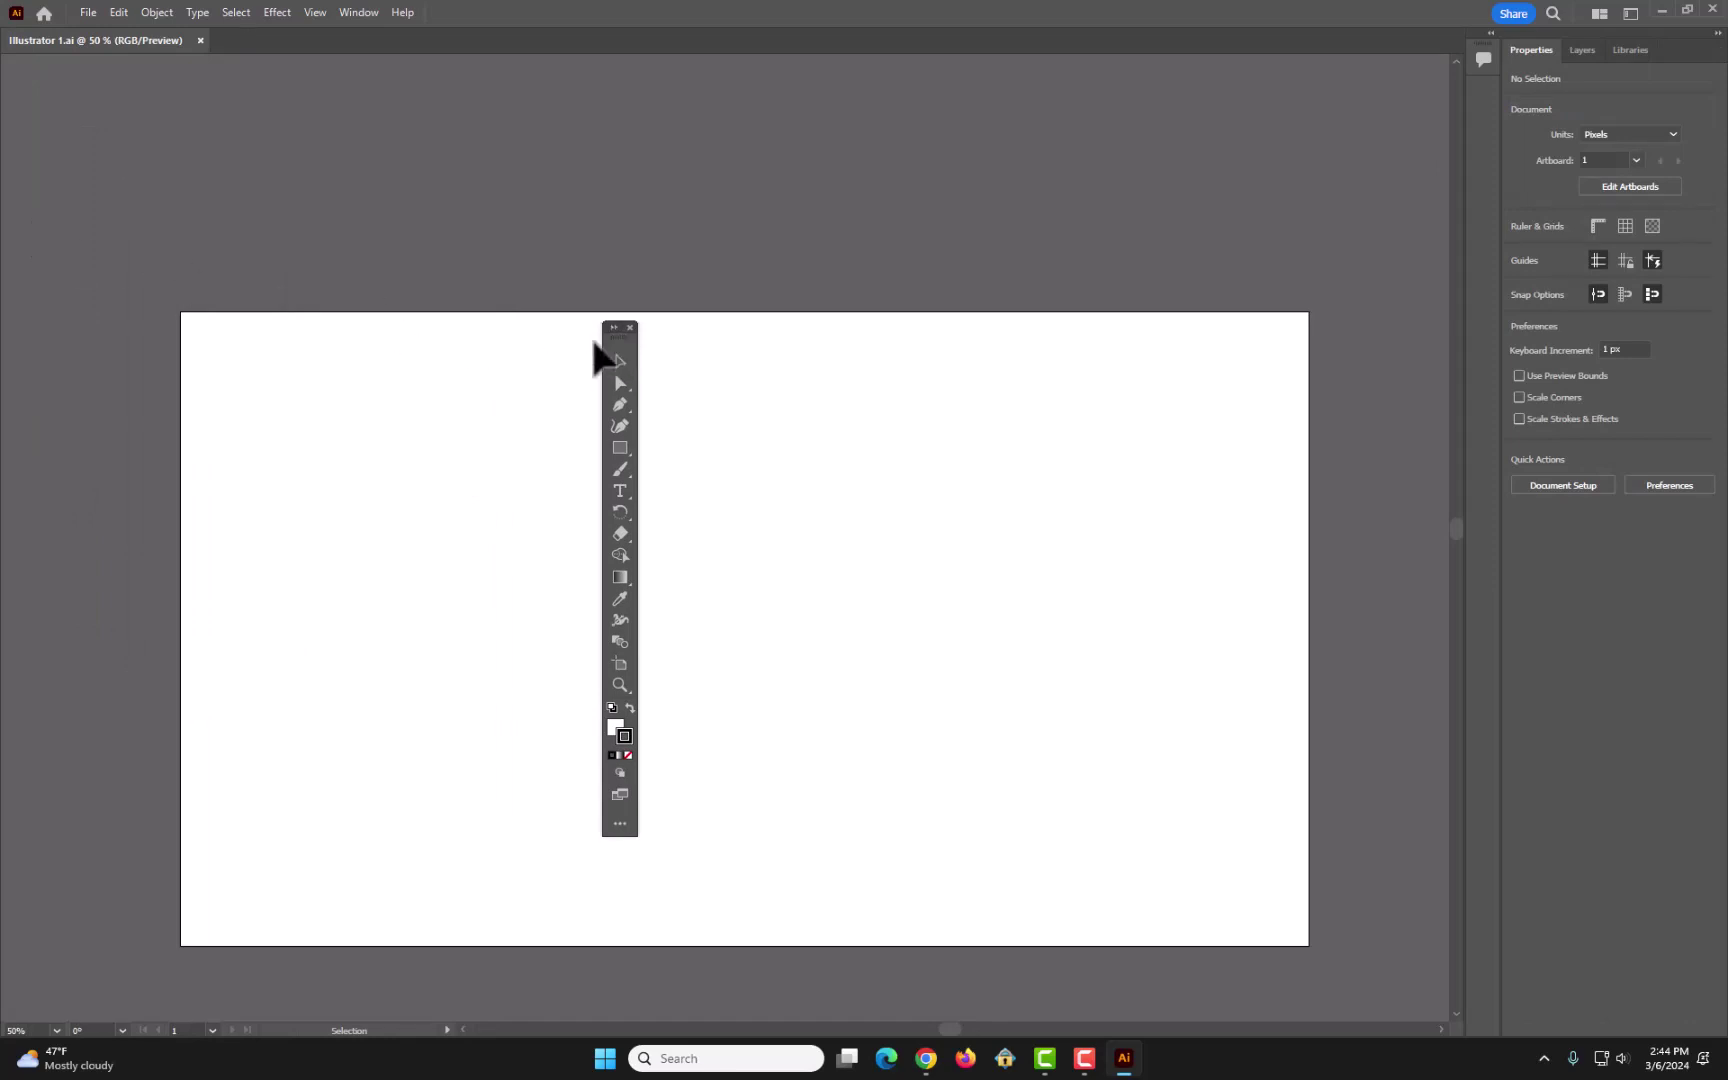
pyautogui.click(614, 328)
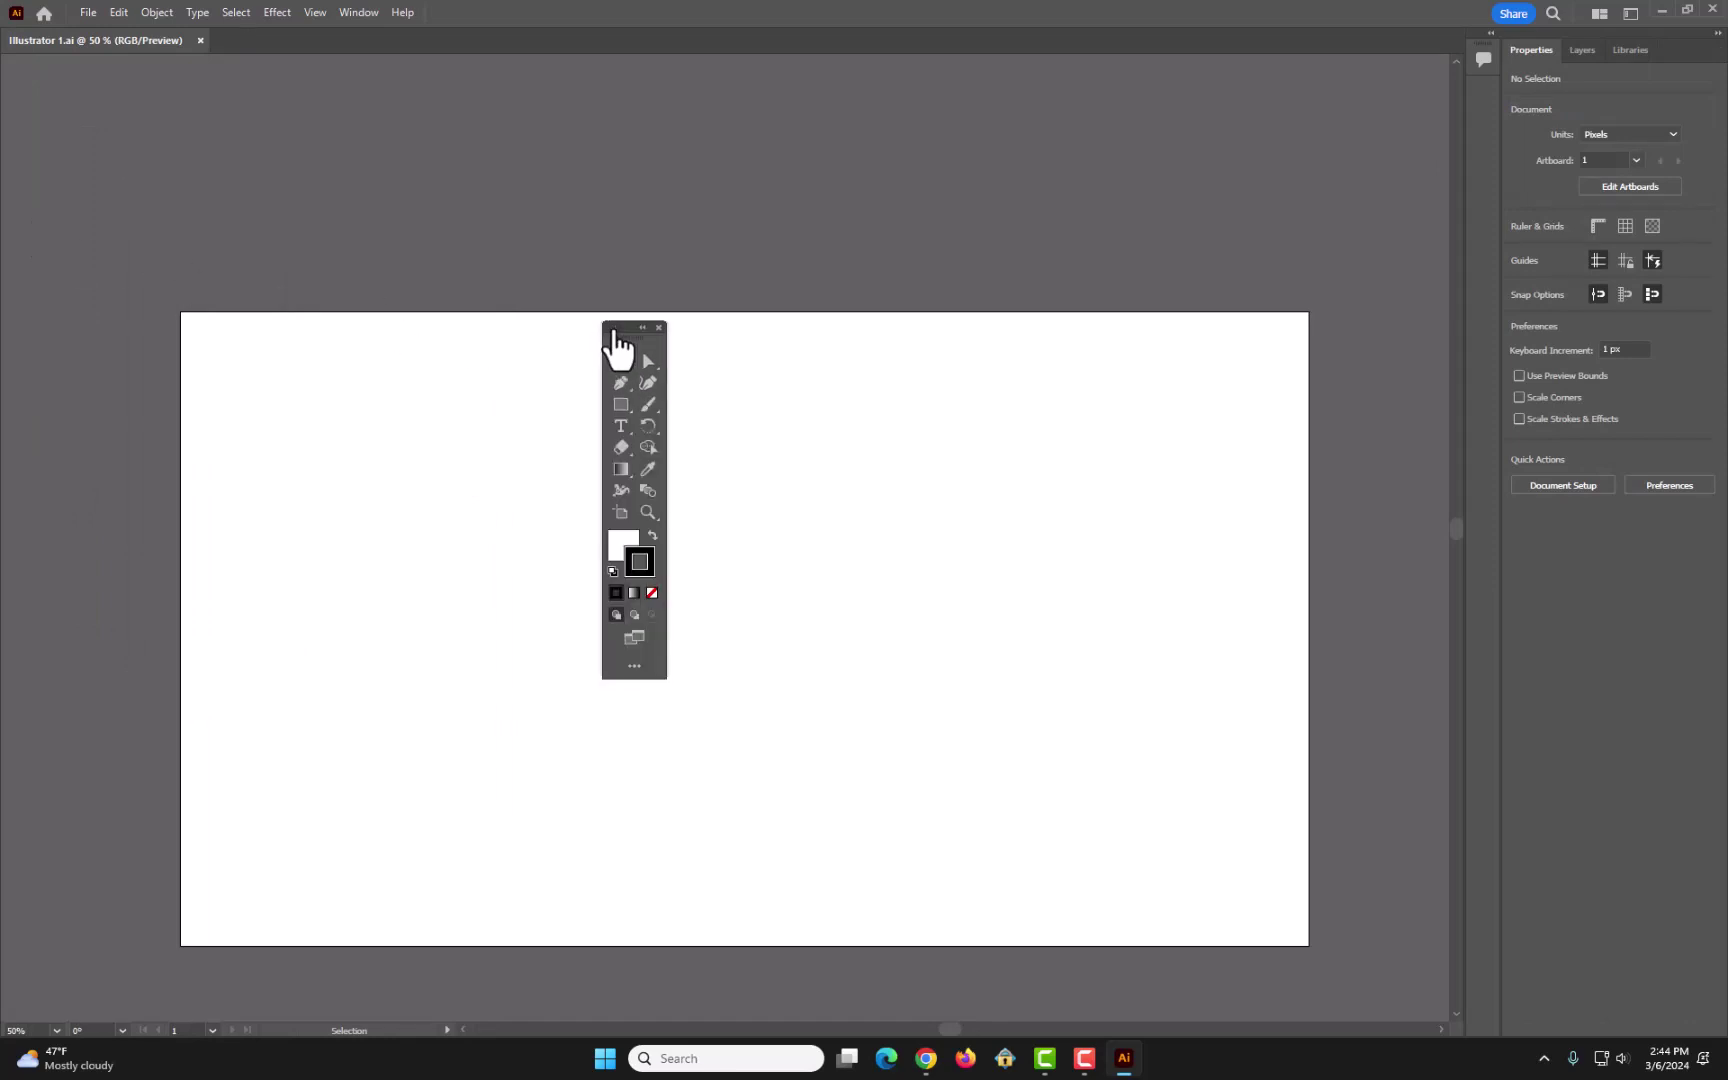
pyautogui.click(643, 330)
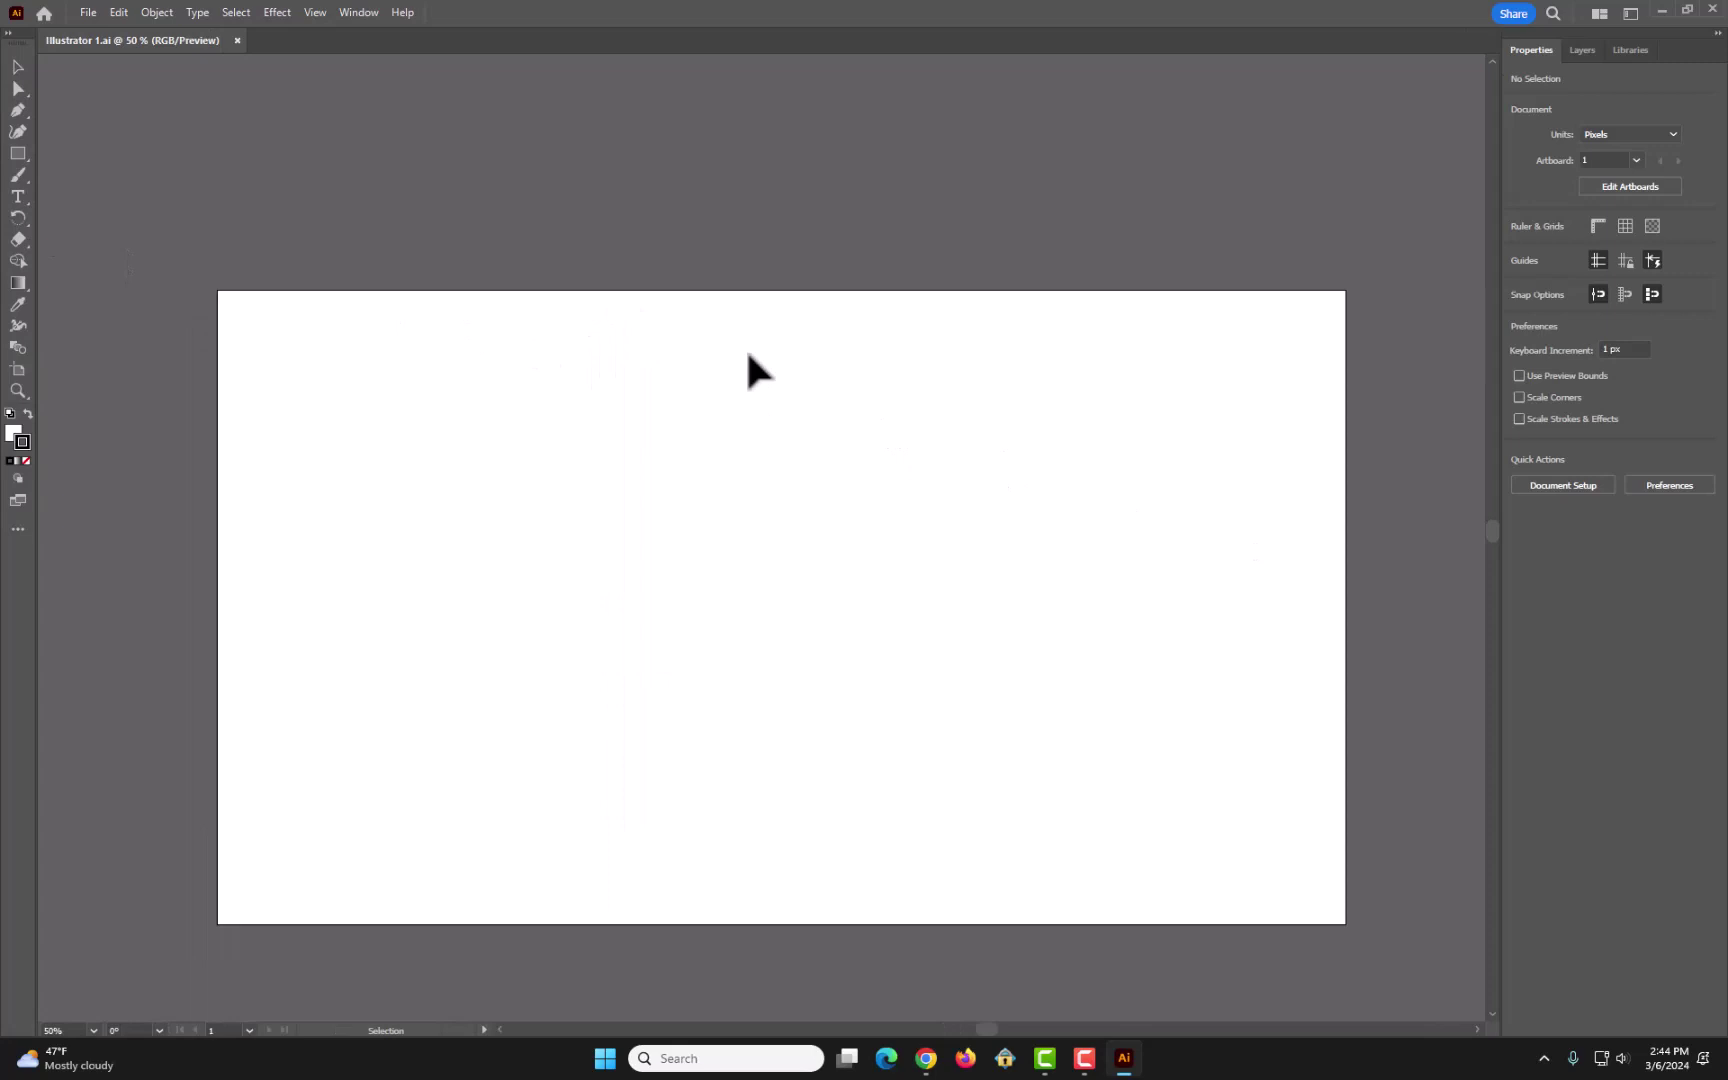
# Export the artboard as a PNG named Illustrator 1 to the Desktop via Export As.
pyautogui.click(88, 12)
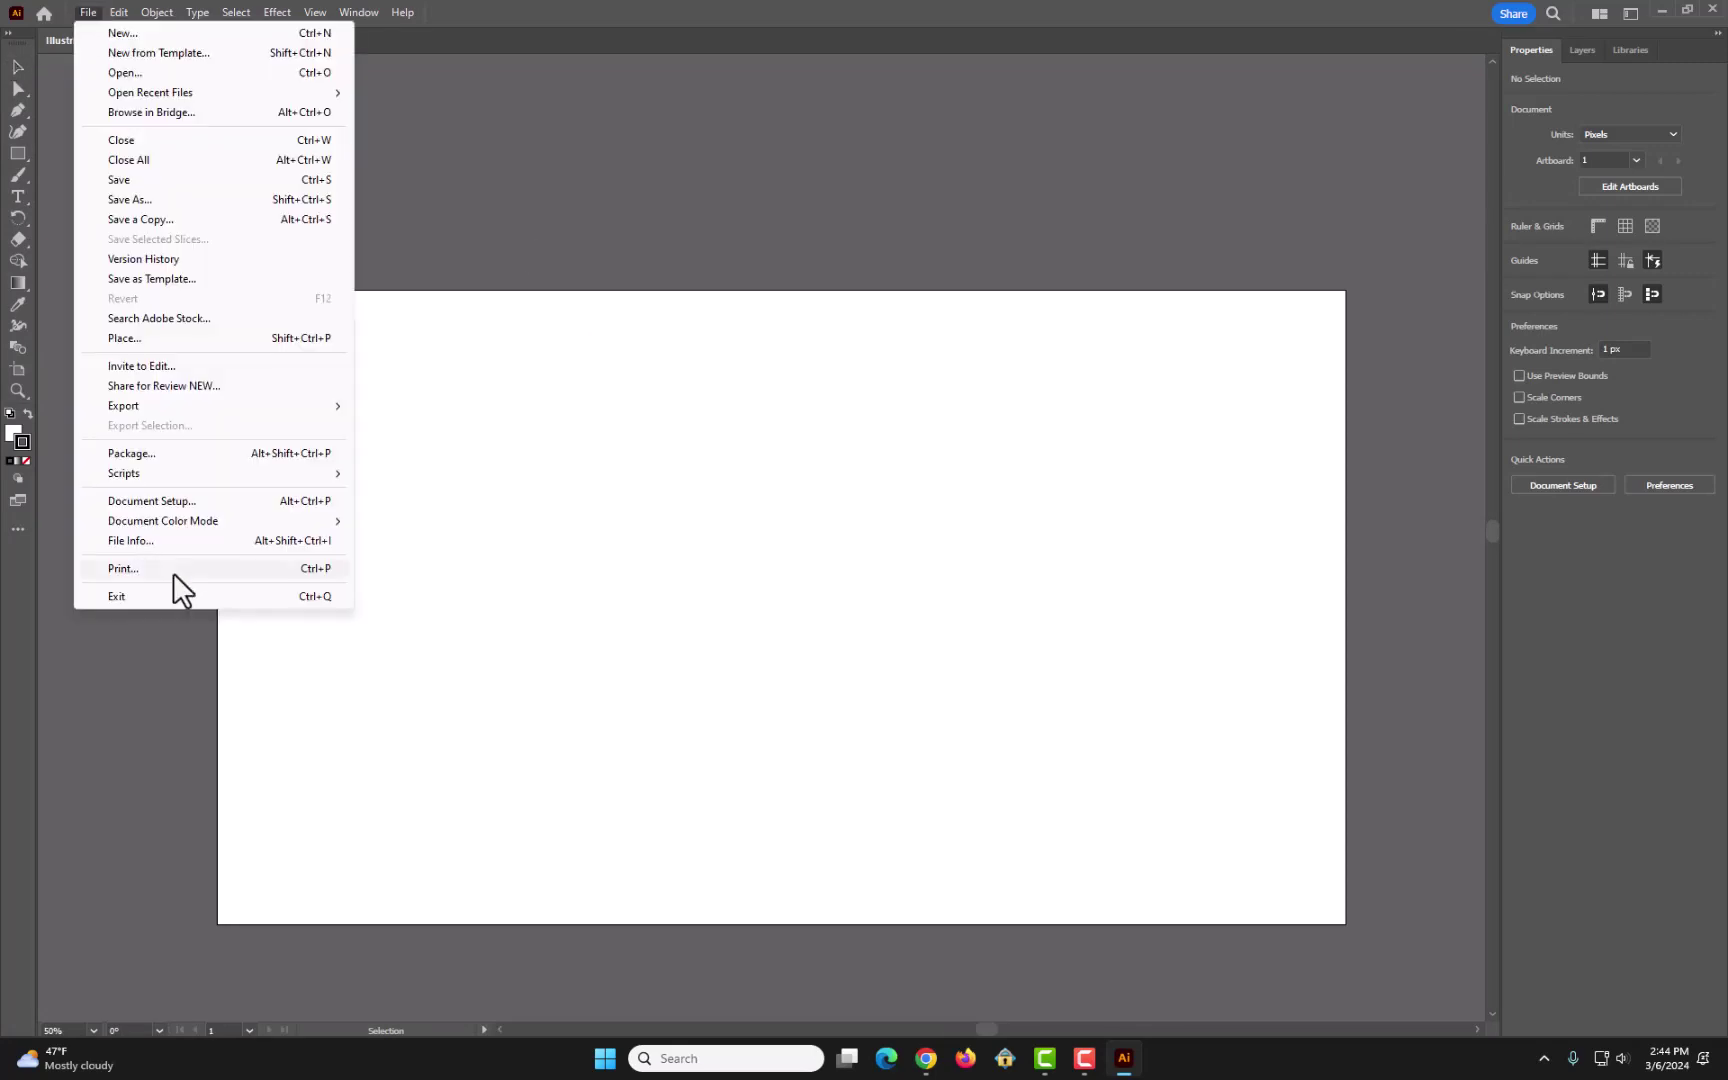
pyautogui.moveTo(255, 408)
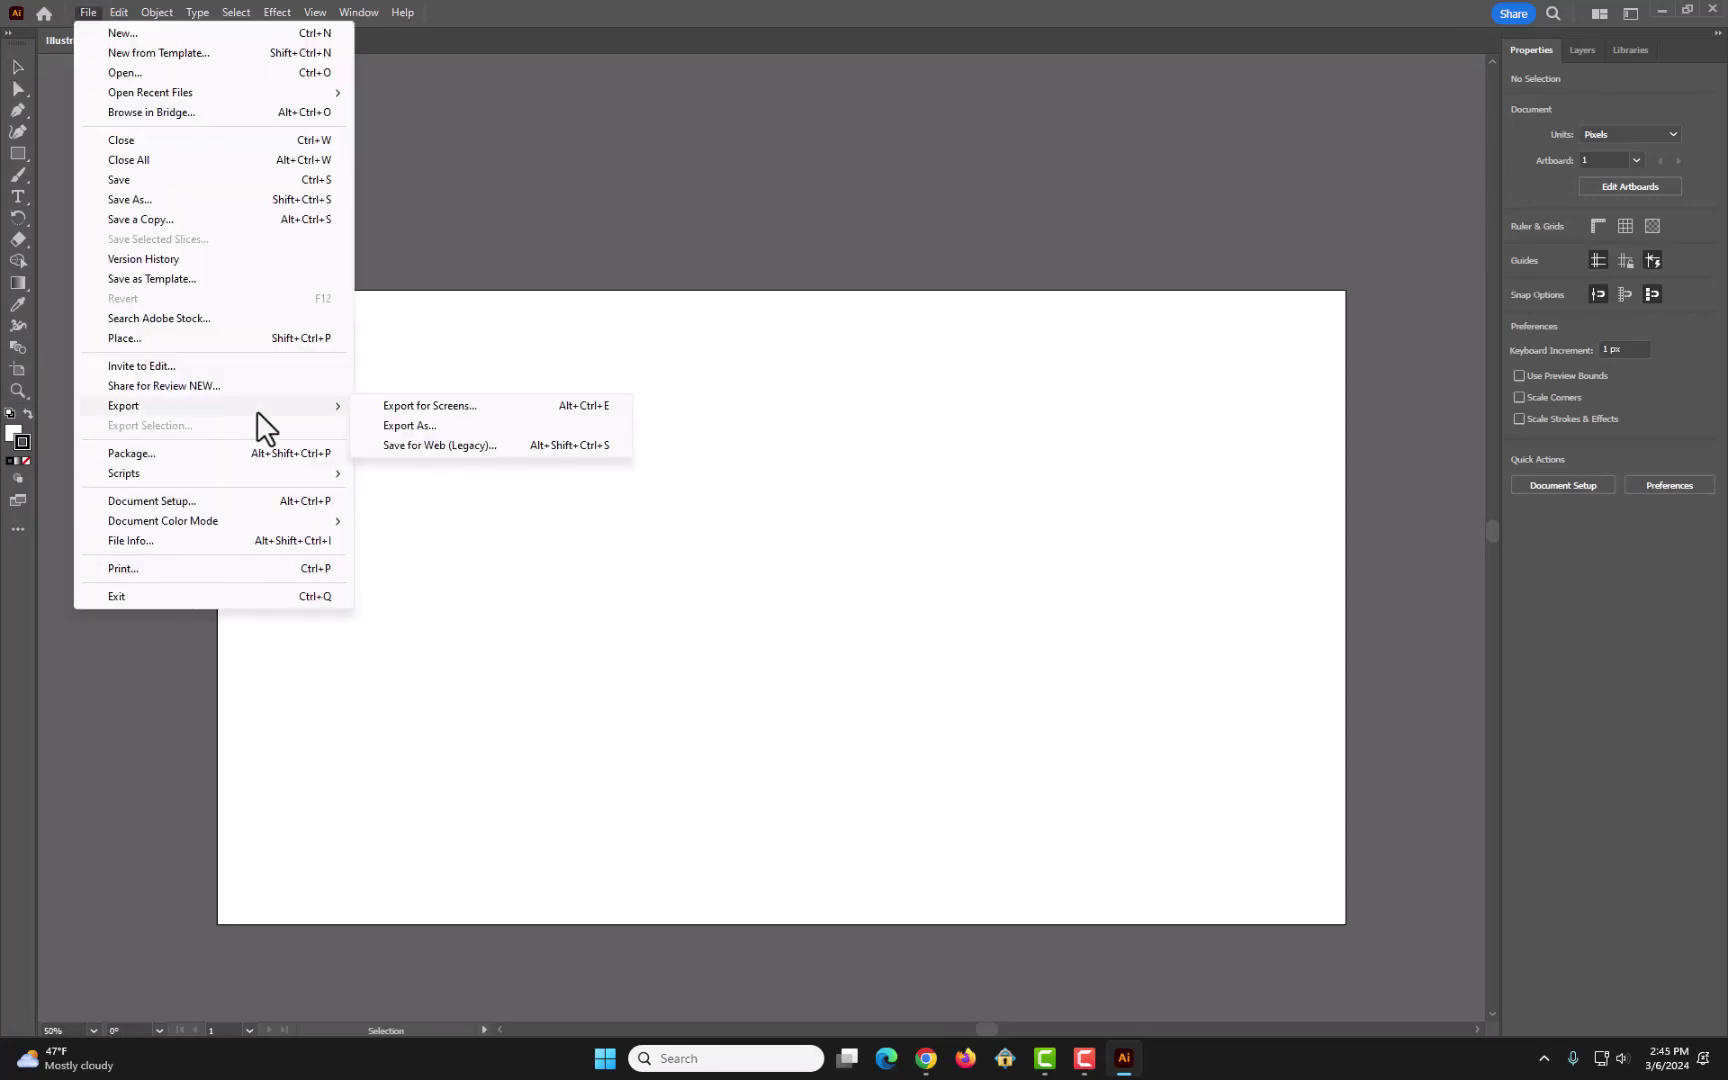
pyautogui.click(414, 424)
pyautogui.click(217, 472)
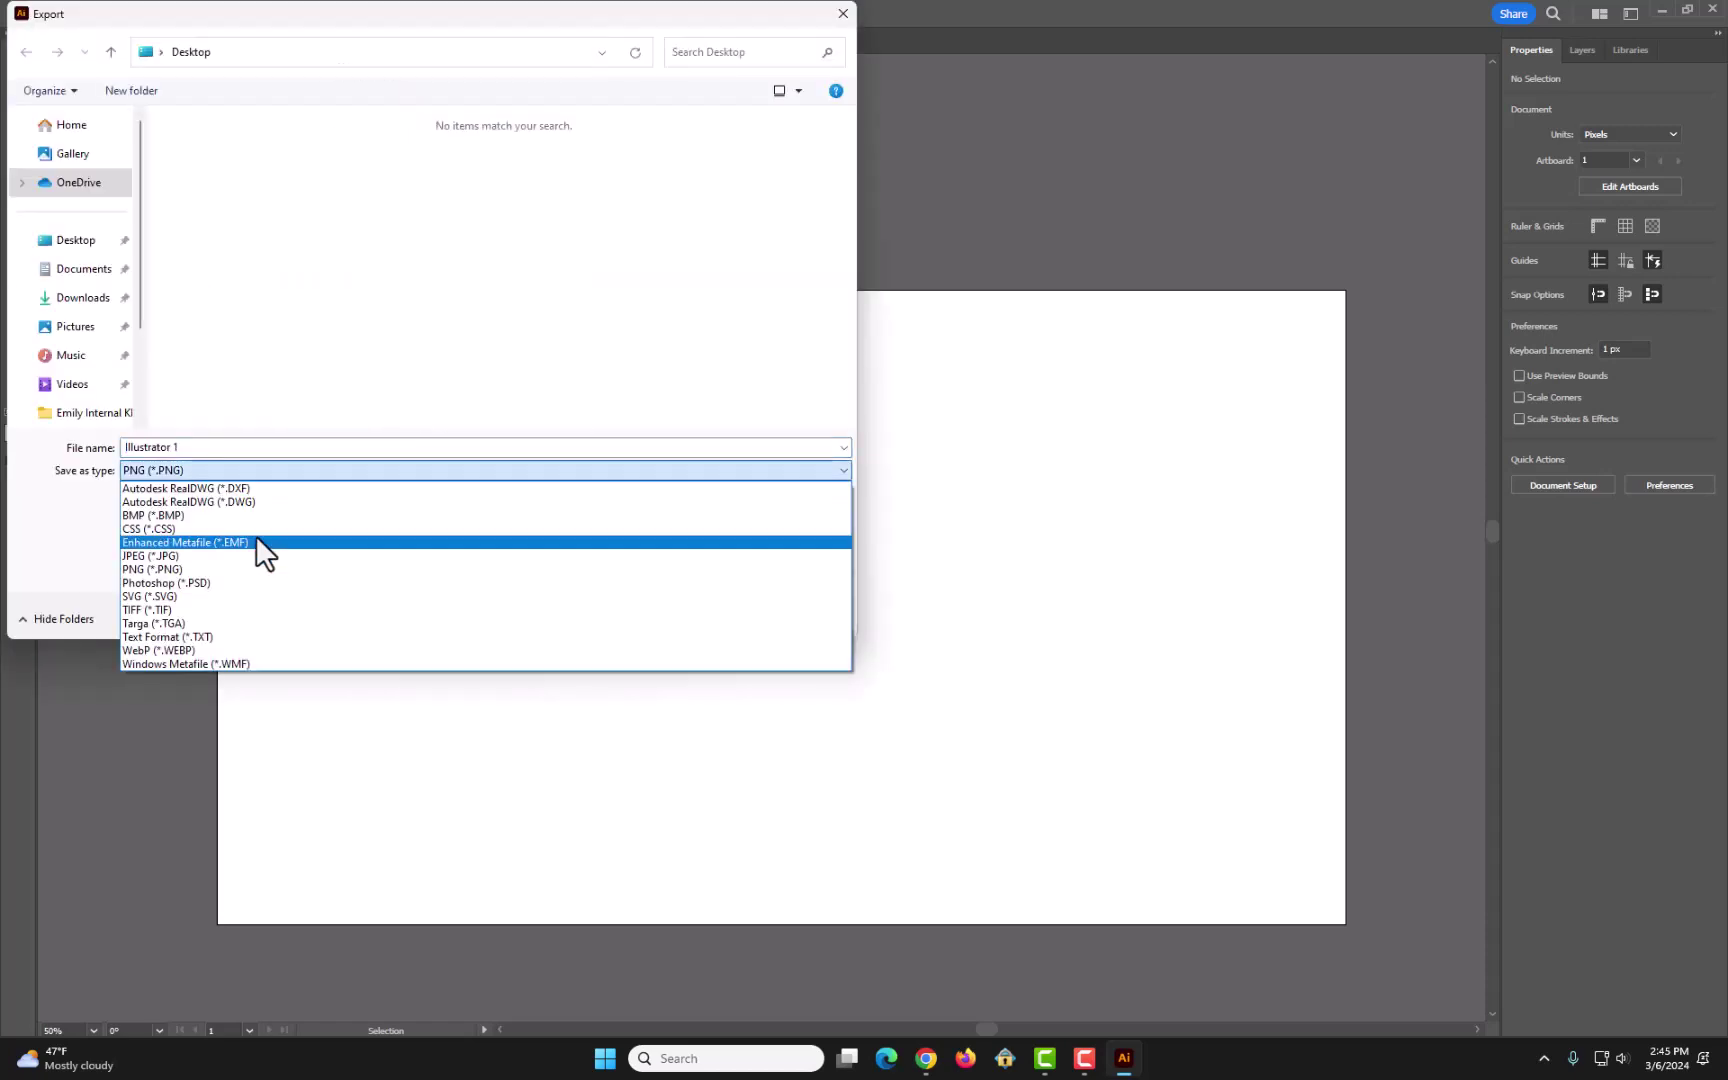
pyautogui.click(337, 469)
pyautogui.click(840, 471)
pyautogui.click(132, 570)
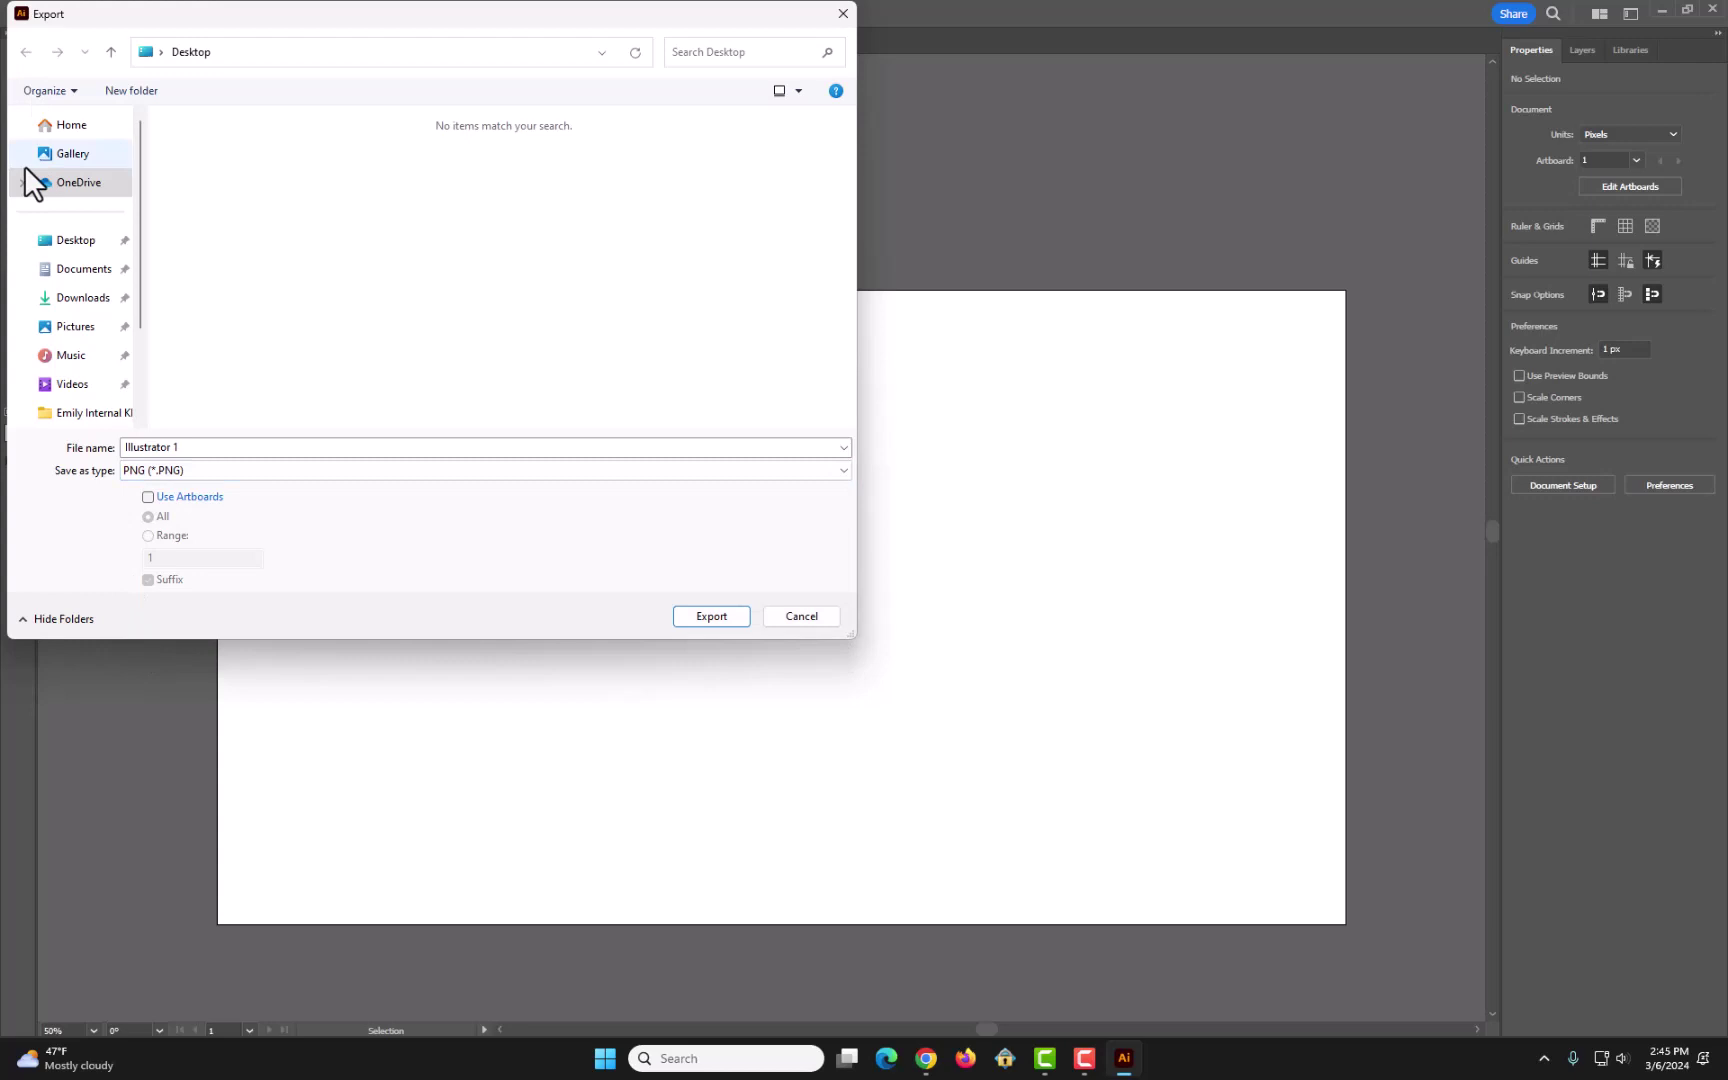
pyautogui.click(76, 240)
pyautogui.click(711, 616)
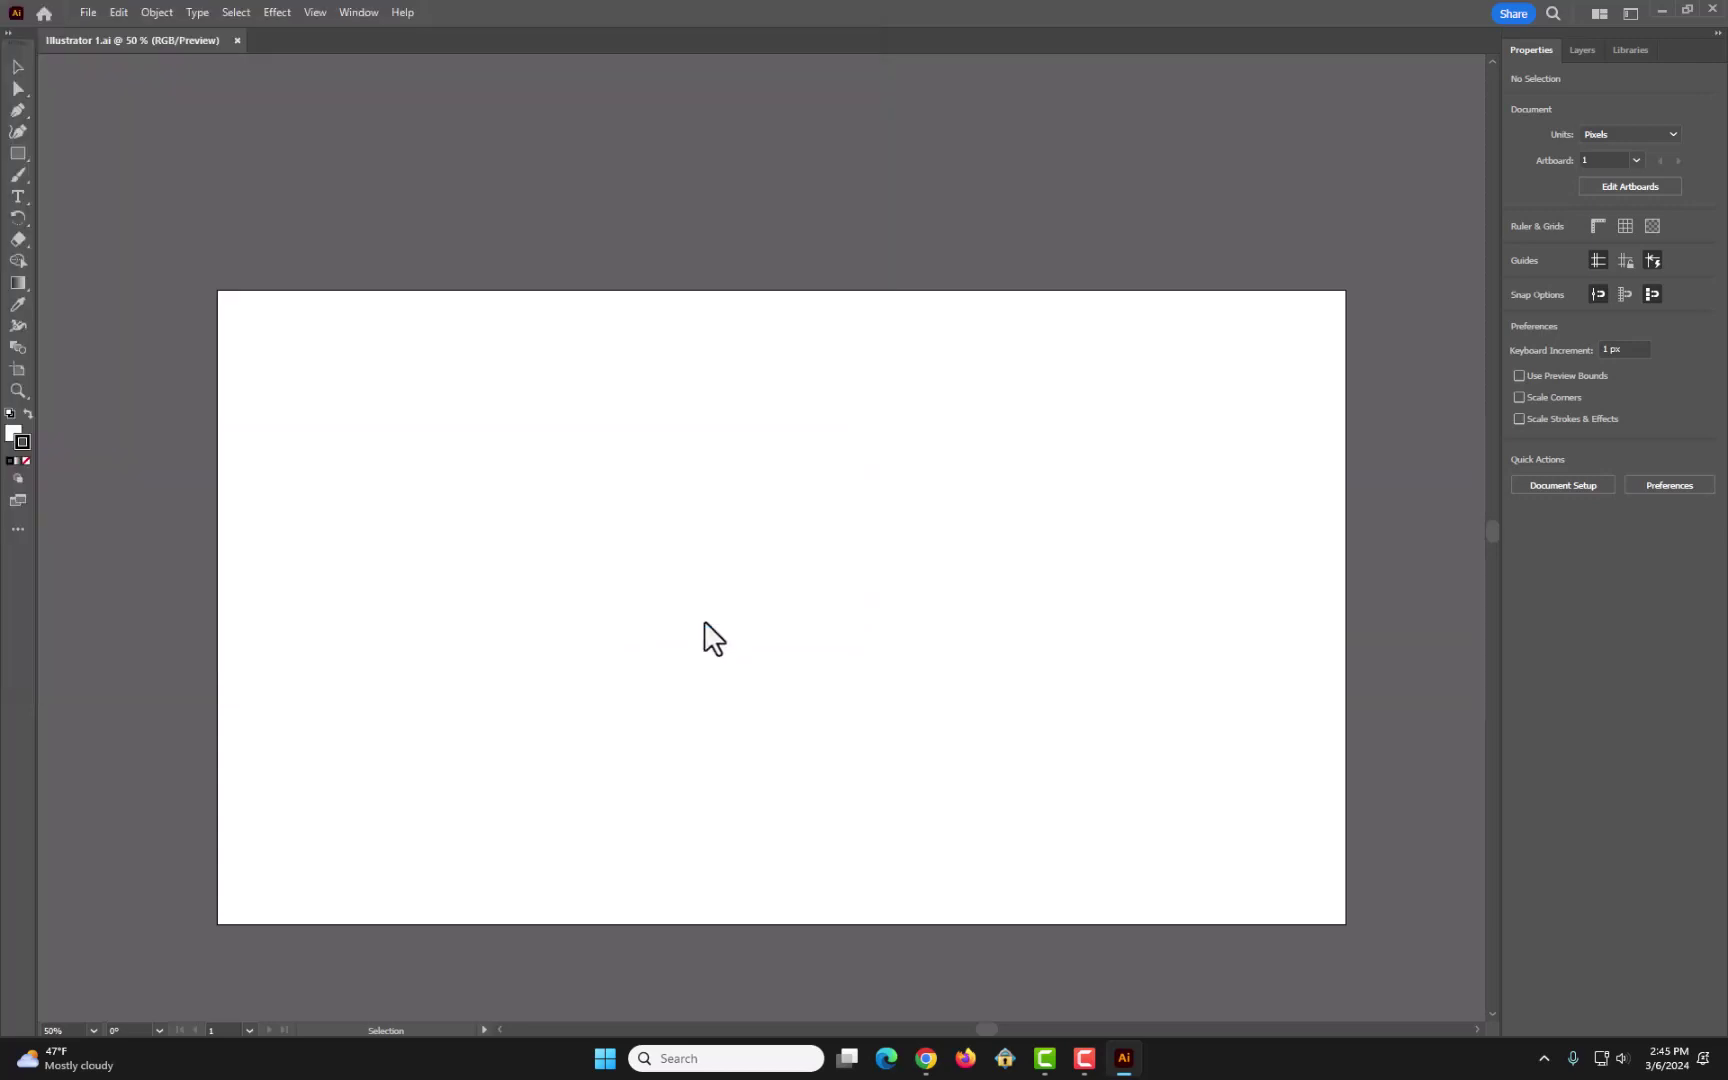
pyautogui.click(931, 552)
pyautogui.scroll(-1, 767, 949)
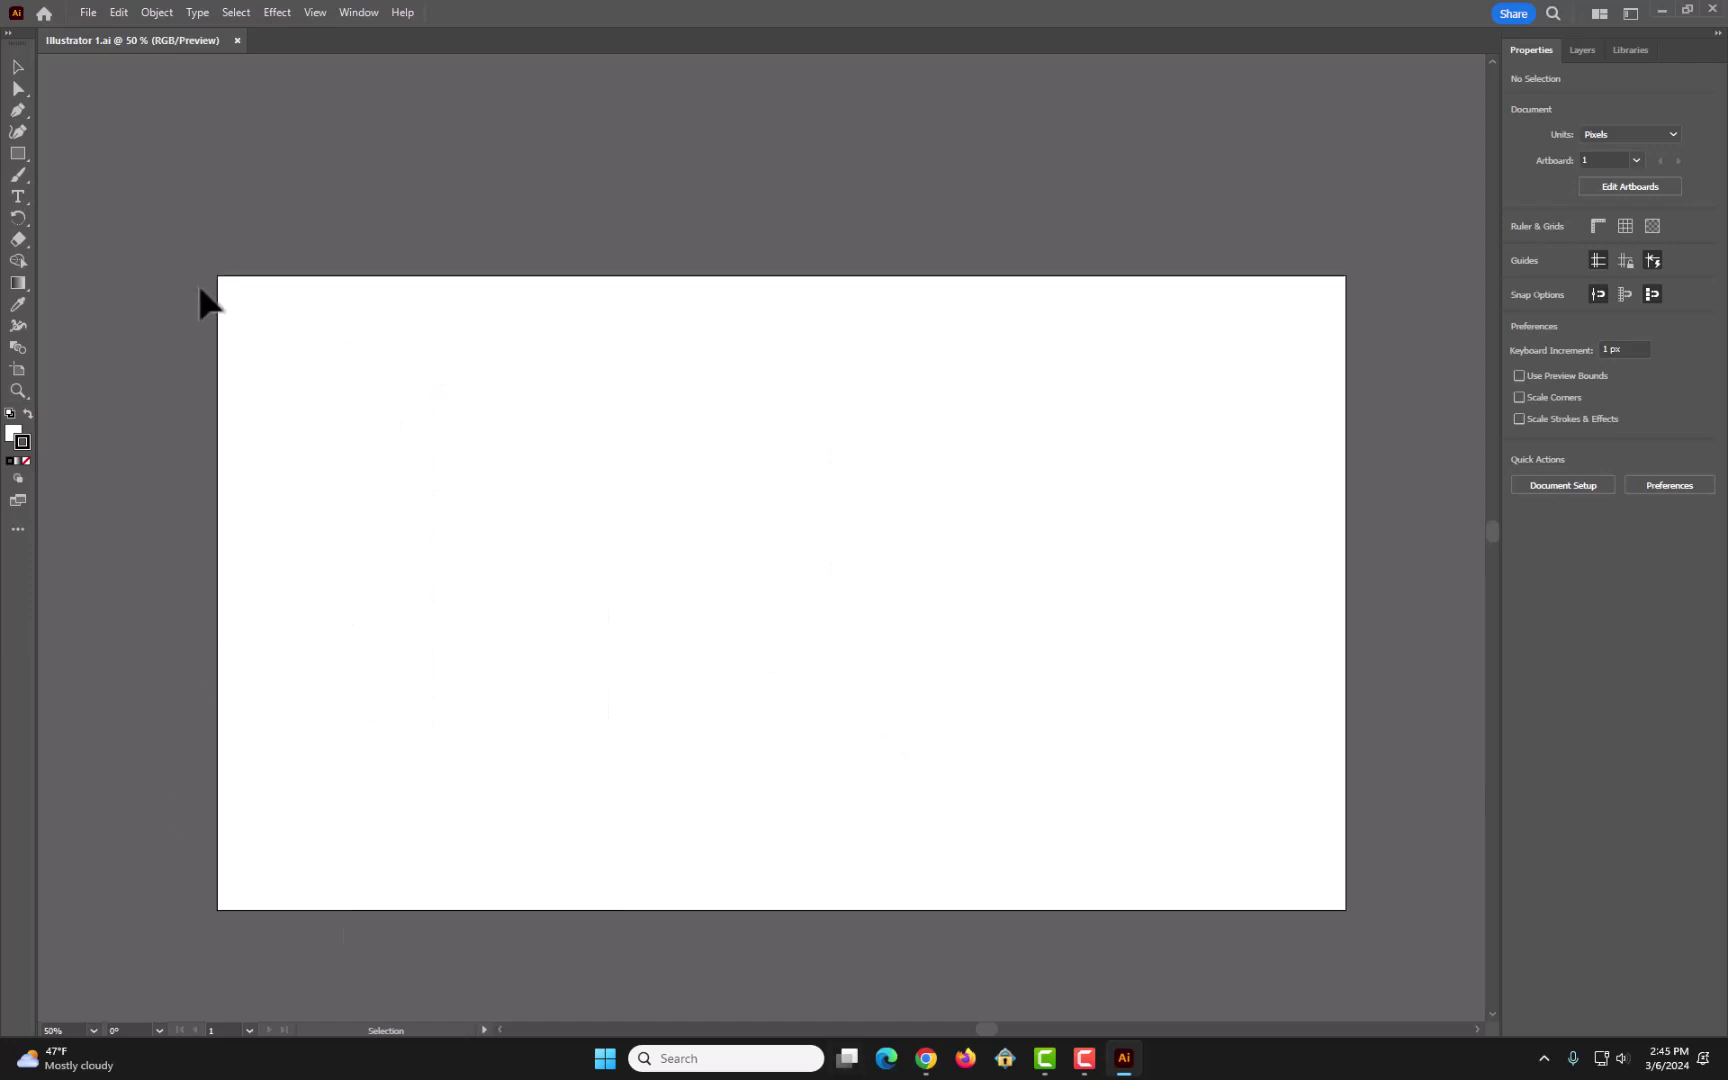